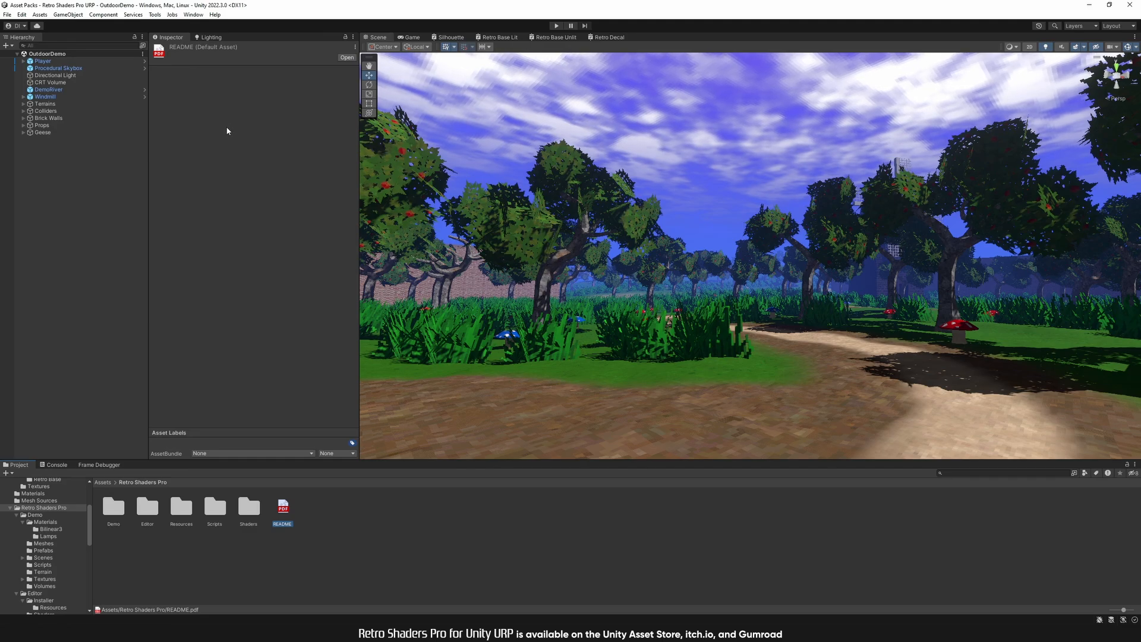
left_click(193, 15)
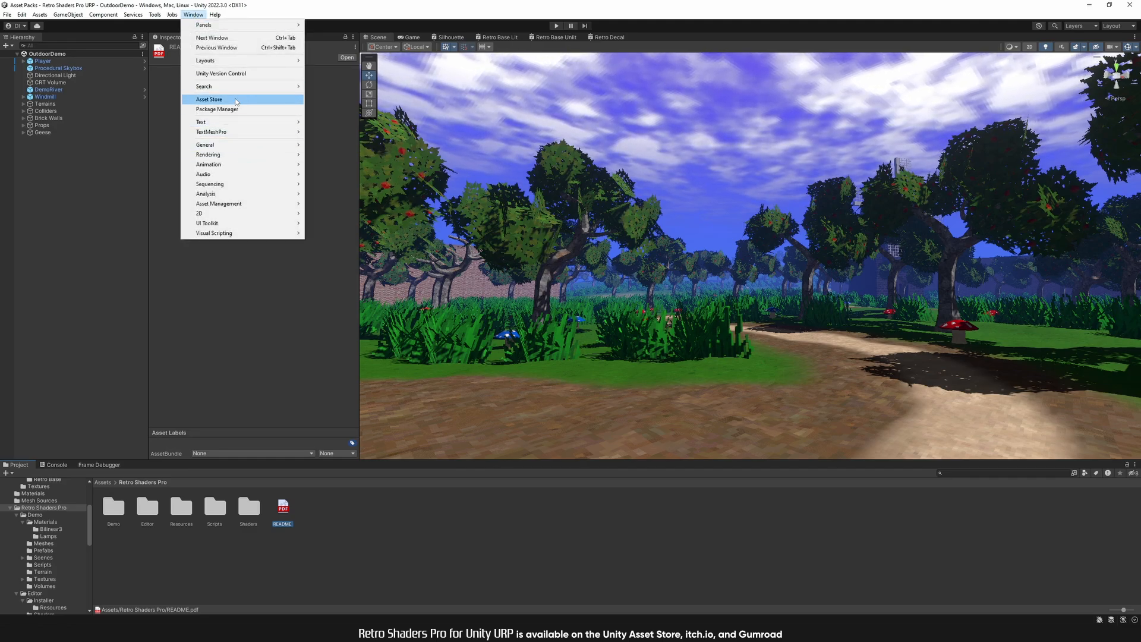
left_click(463, 522)
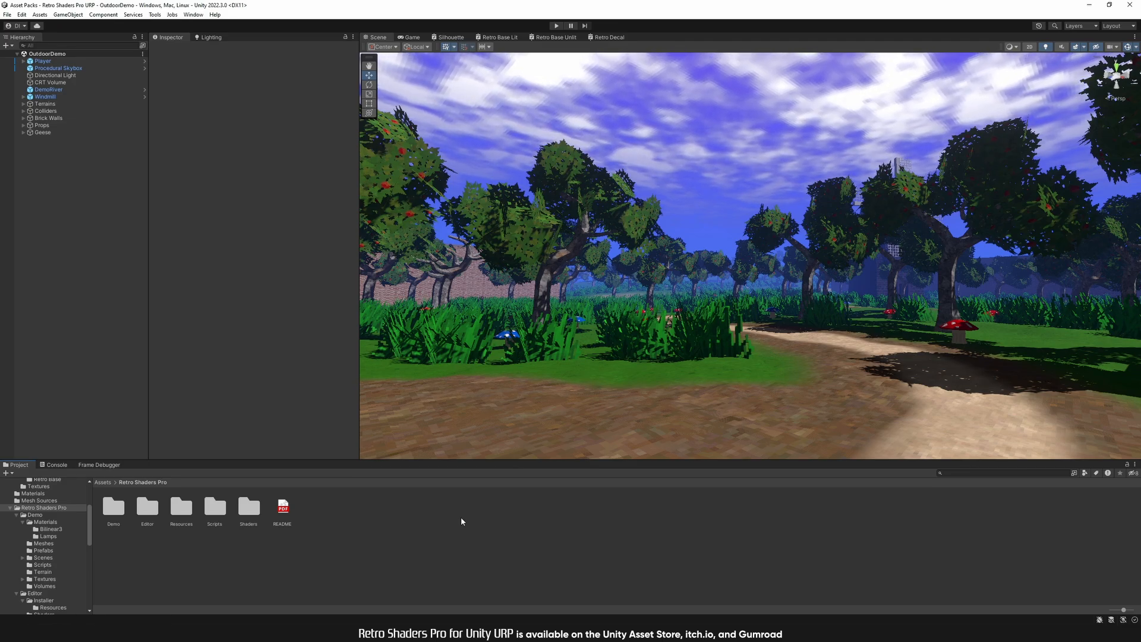
right_click(43, 508)
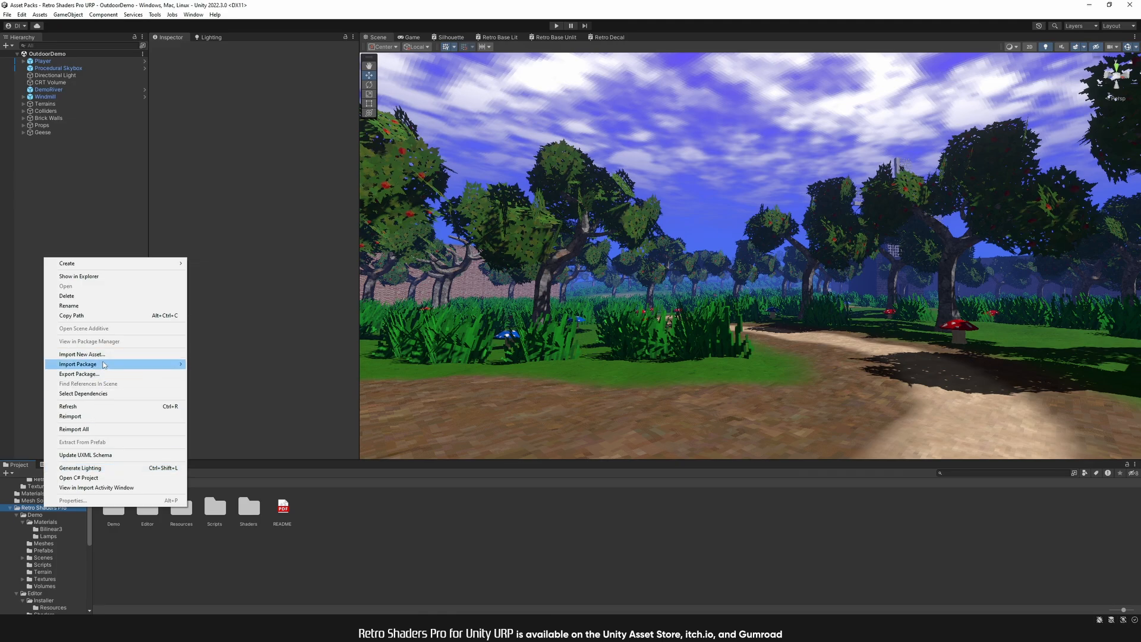
mouse_move(103, 364)
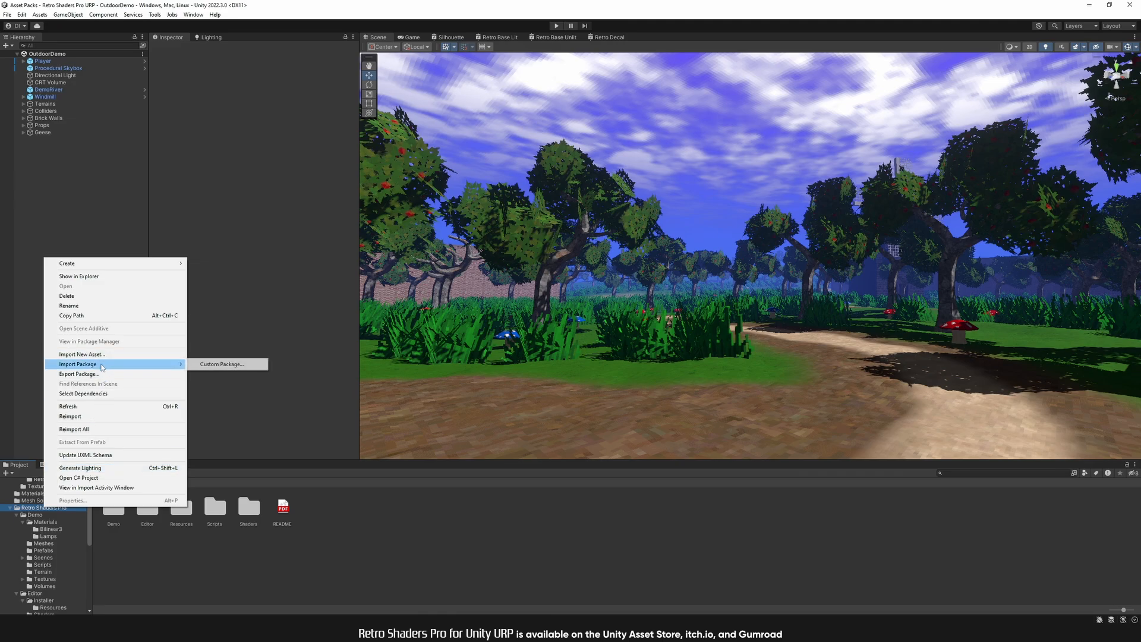
left_click(407, 539)
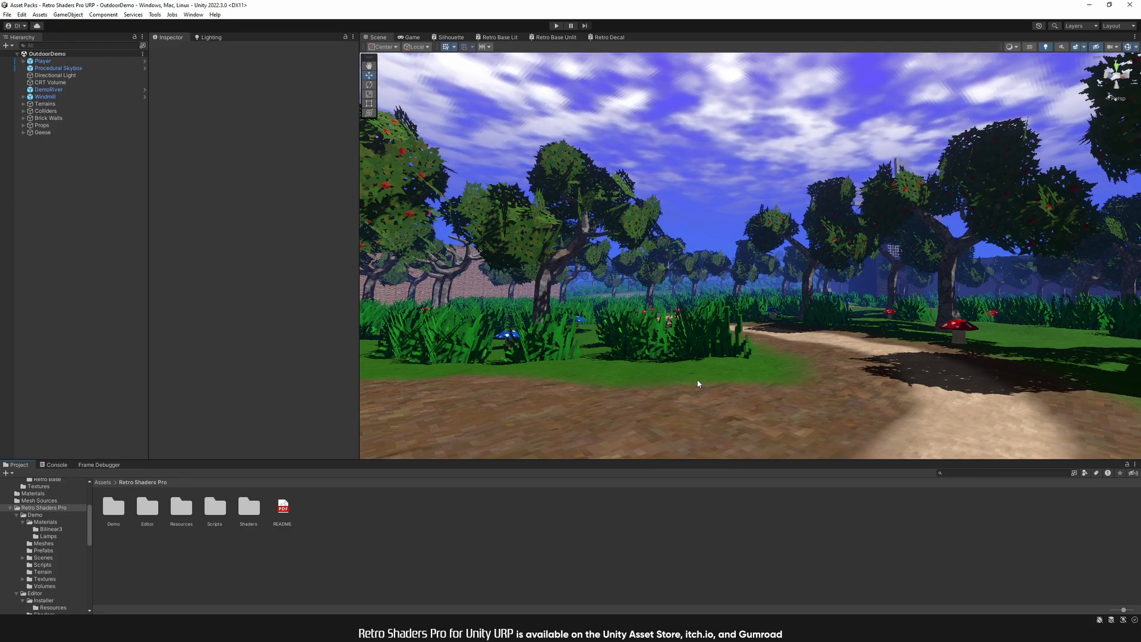
Step: Open the CityDemo scene from the Demo/Scenes folder of Retro Shaders Pro
left_click(43, 558)
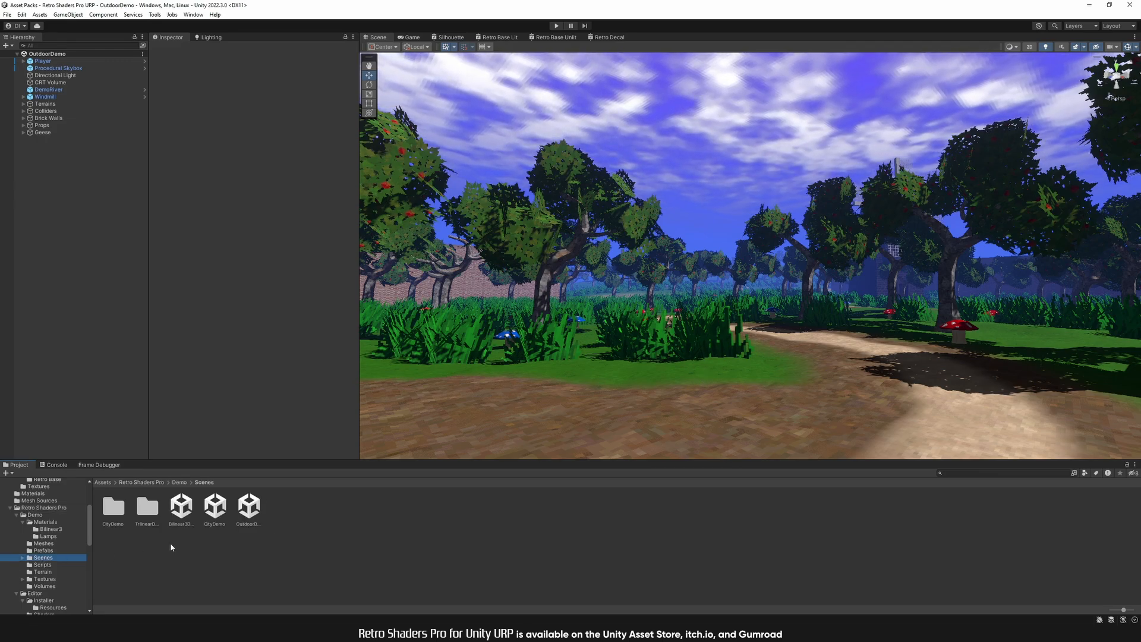
double_click(217, 514)
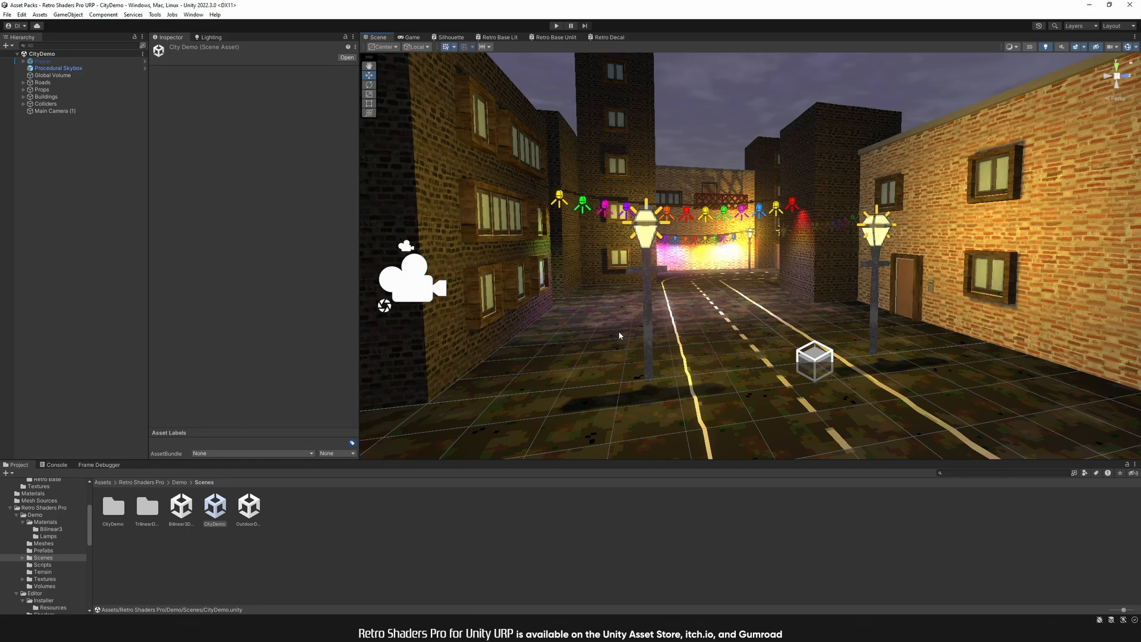
Step: Try the Forward rendering path on the Retro_Renderer asset in the Demo folder, and set it to Forward+
left_click(36, 514)
left_click(385, 503)
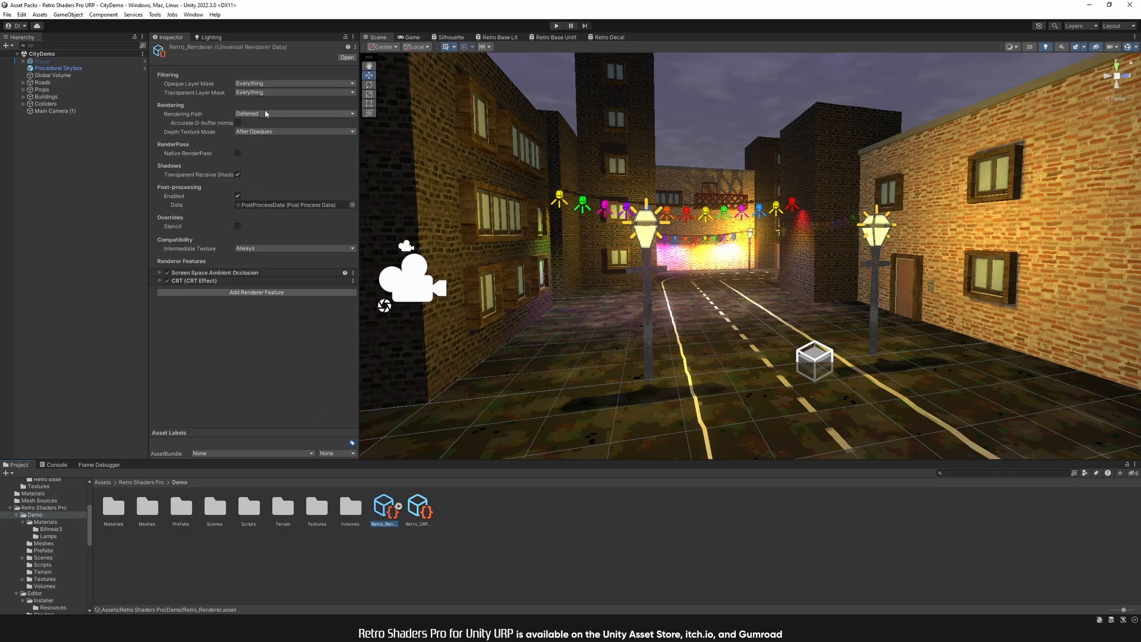
left_click(258, 114)
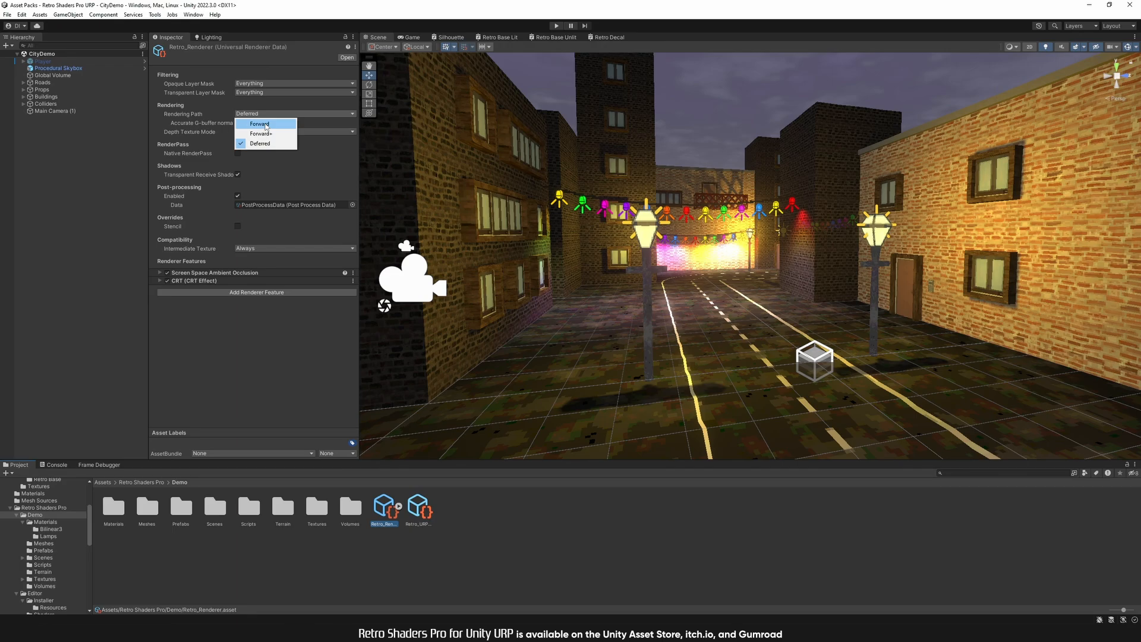
left_click(264, 125)
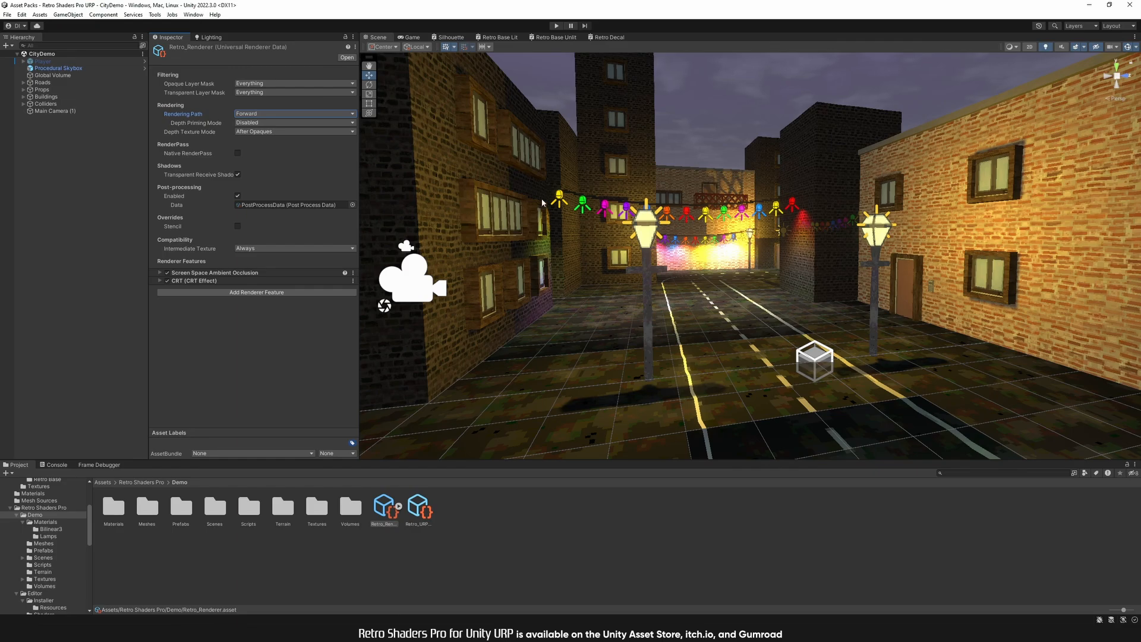
left_click(262, 113)
left_click(263, 130)
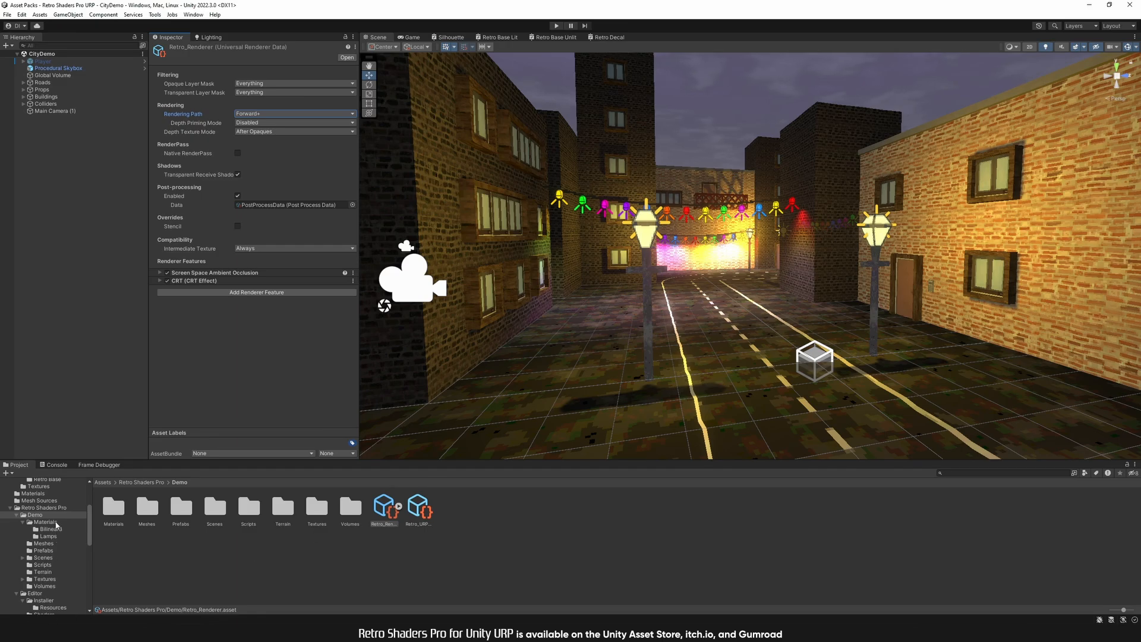
Step: Place the Crate Alt and Crate prefabs from the Demo/Prefabs folder next to each other on the road
left_click(49, 552)
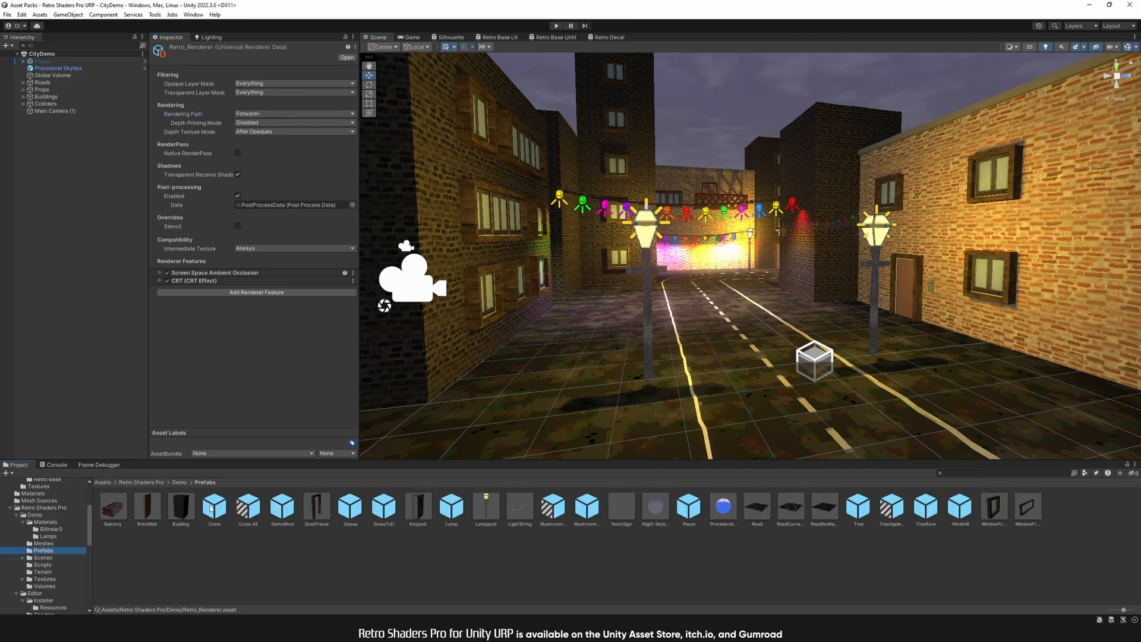
left_click_drag(250, 507, 700, 322)
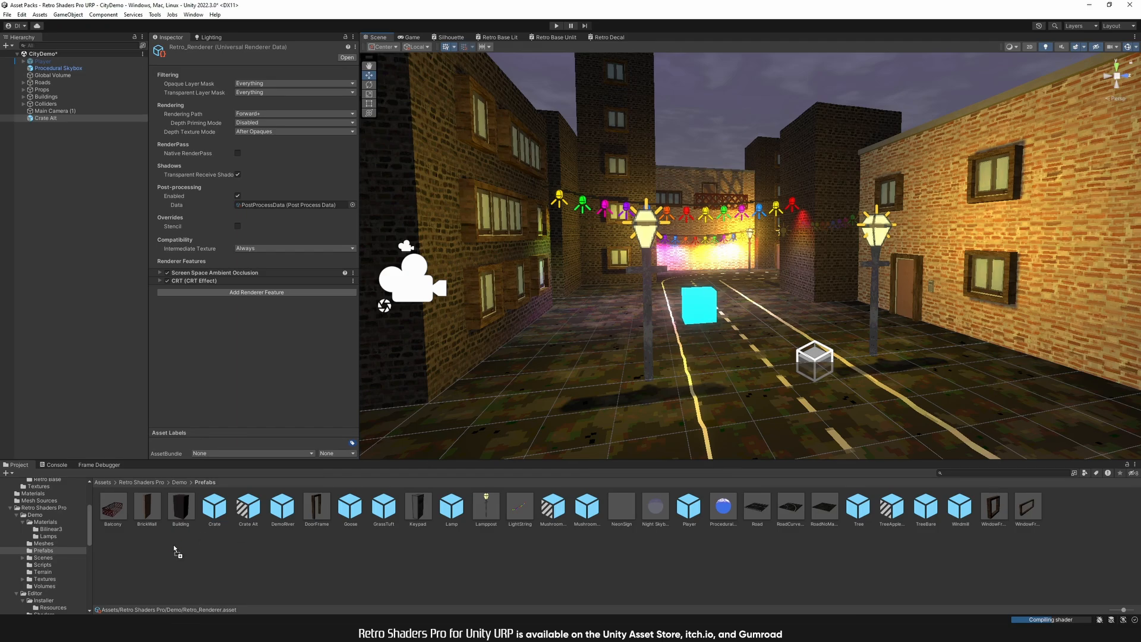
left_click_drag(214, 506, 759, 340)
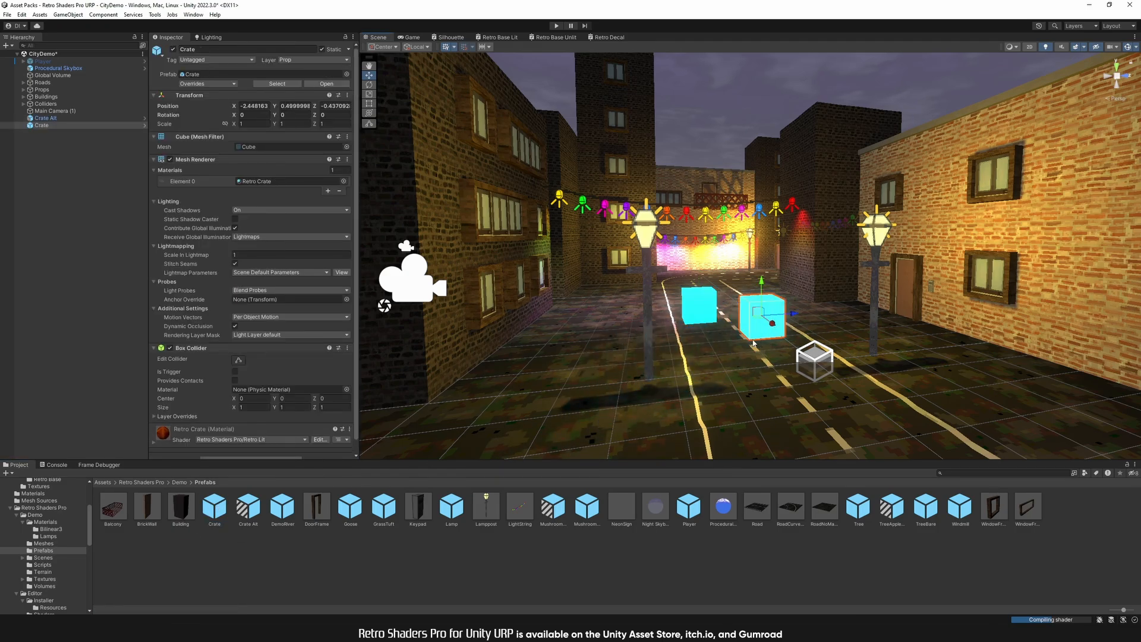
right_click_drag(758, 340, 805, 358)
key("w")
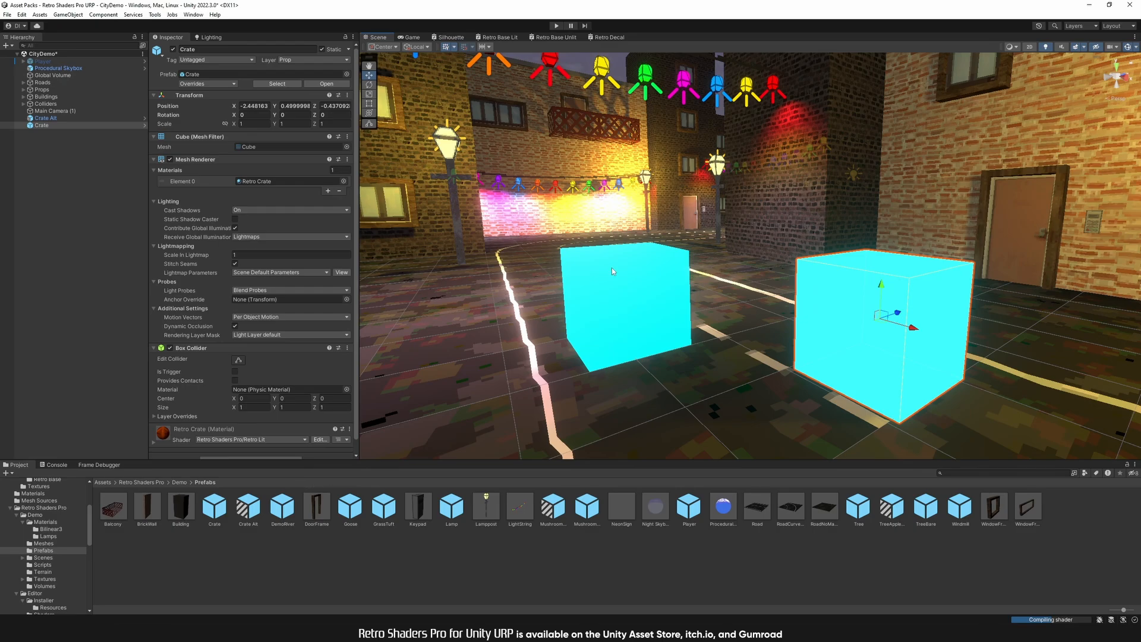
Step: Open the Retro Crate Alt material's properties from the Demo/Materials folder and bring its crate into close view
left_click(49, 516)
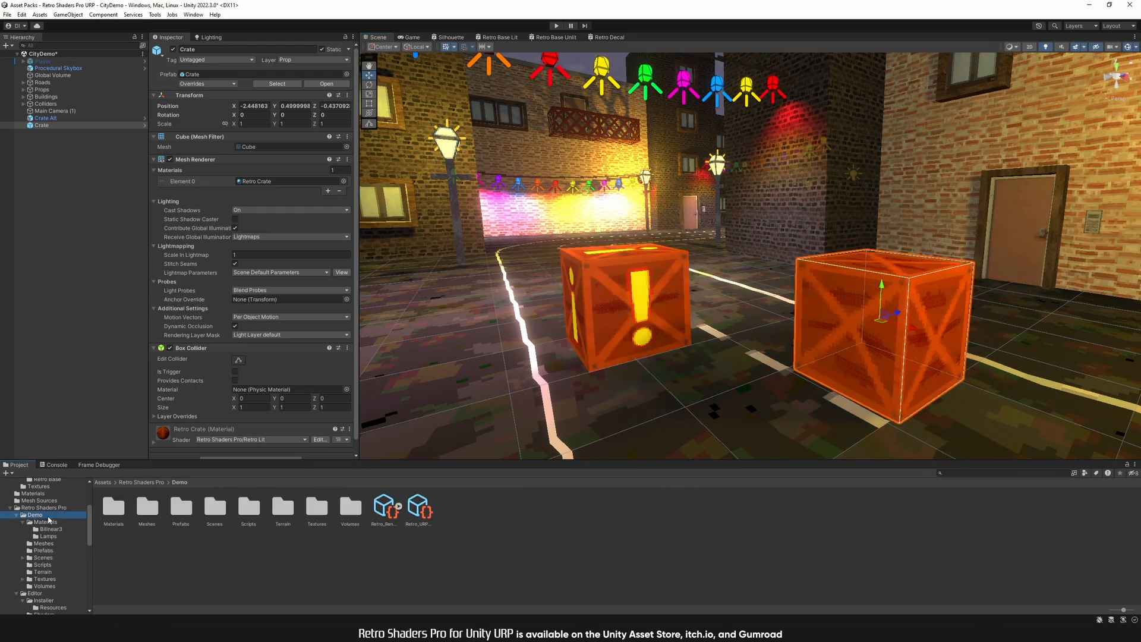
left_click(384, 506)
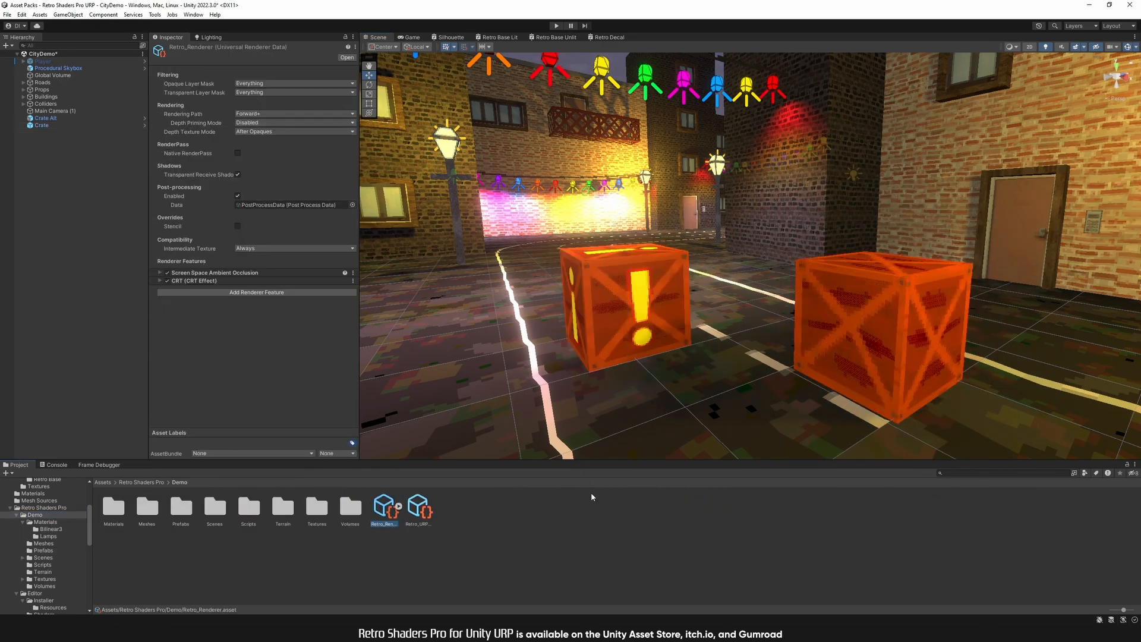
left_click(46, 522)
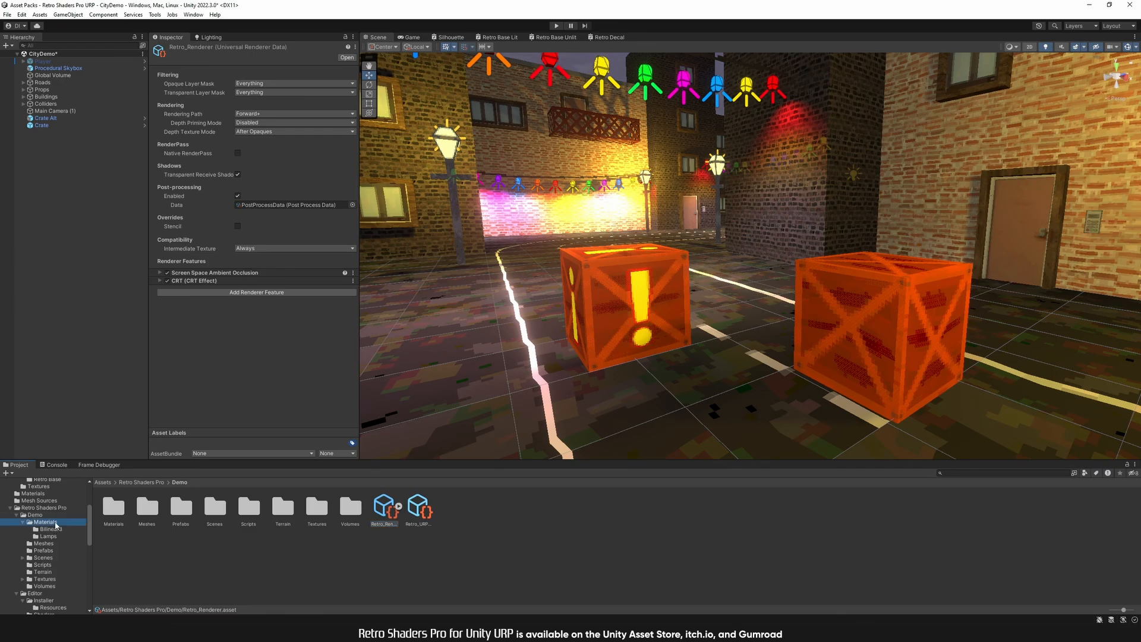
left_click(396, 509)
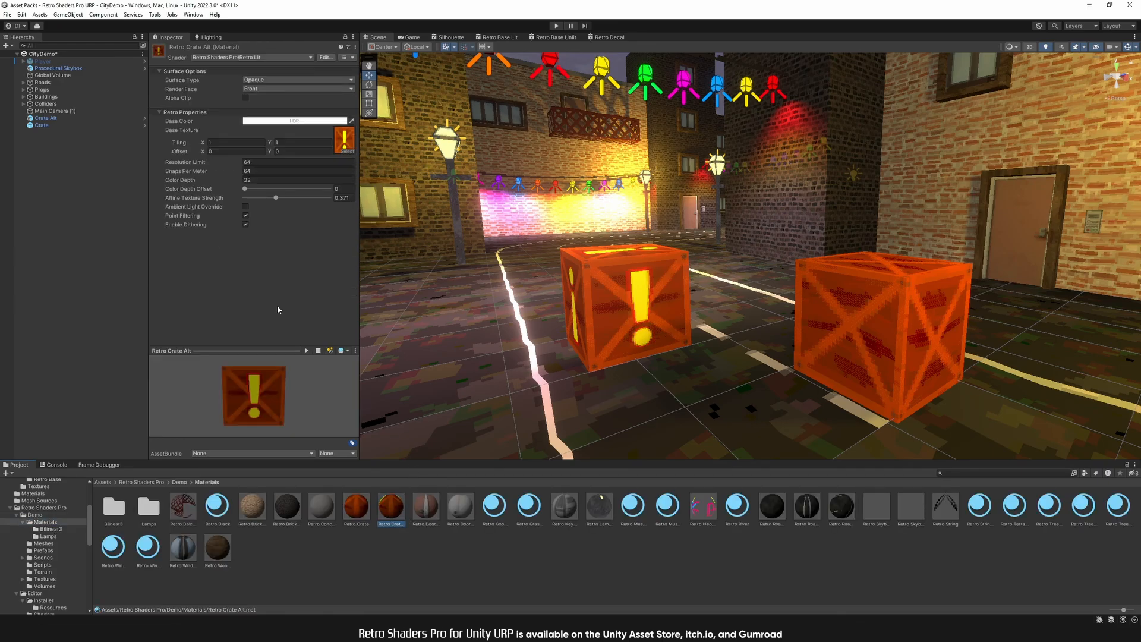
right_click_drag(699, 308, 776, 318)
key("w")
key("a")
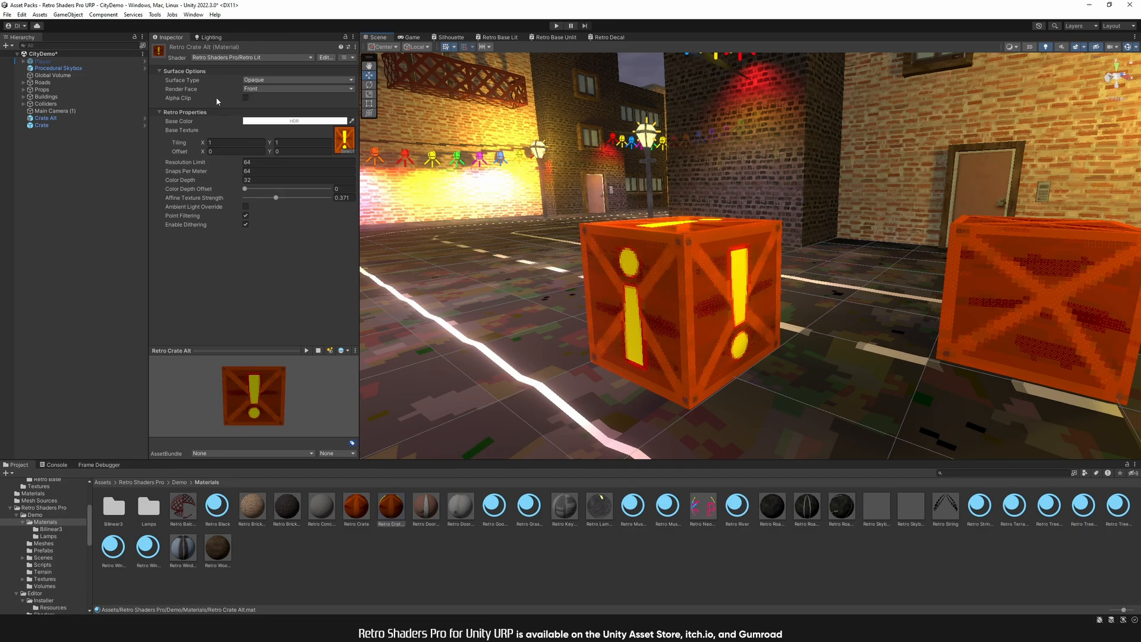
Step: Try the Back render face on the Retro Crate Alt material and return it to Front
left_click(261, 81)
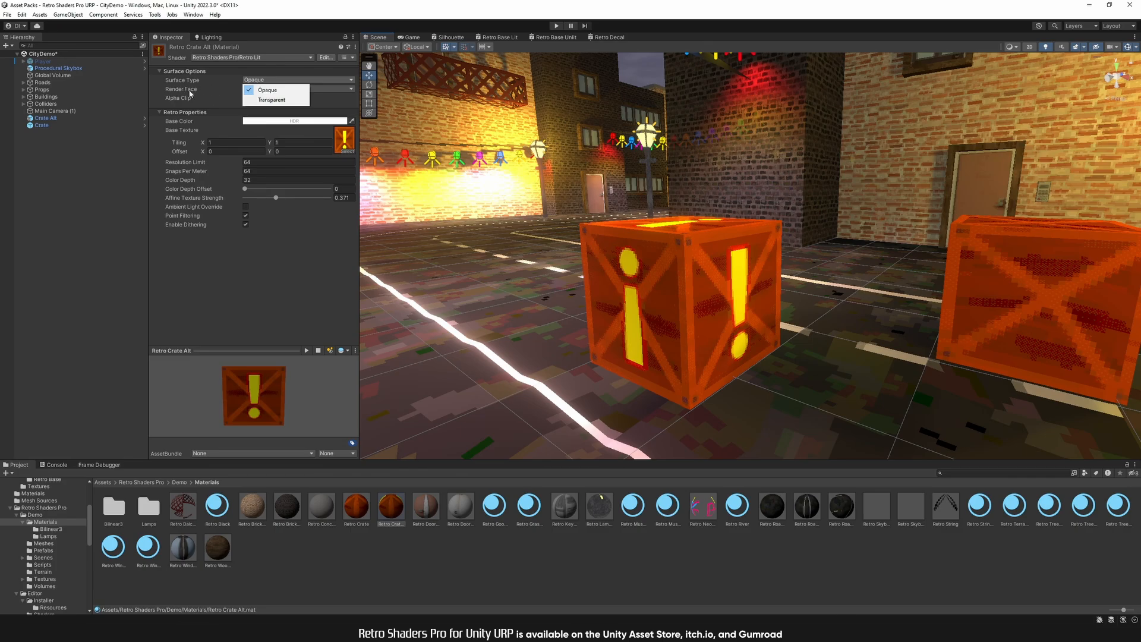
left_click(197, 88)
left_click(270, 89)
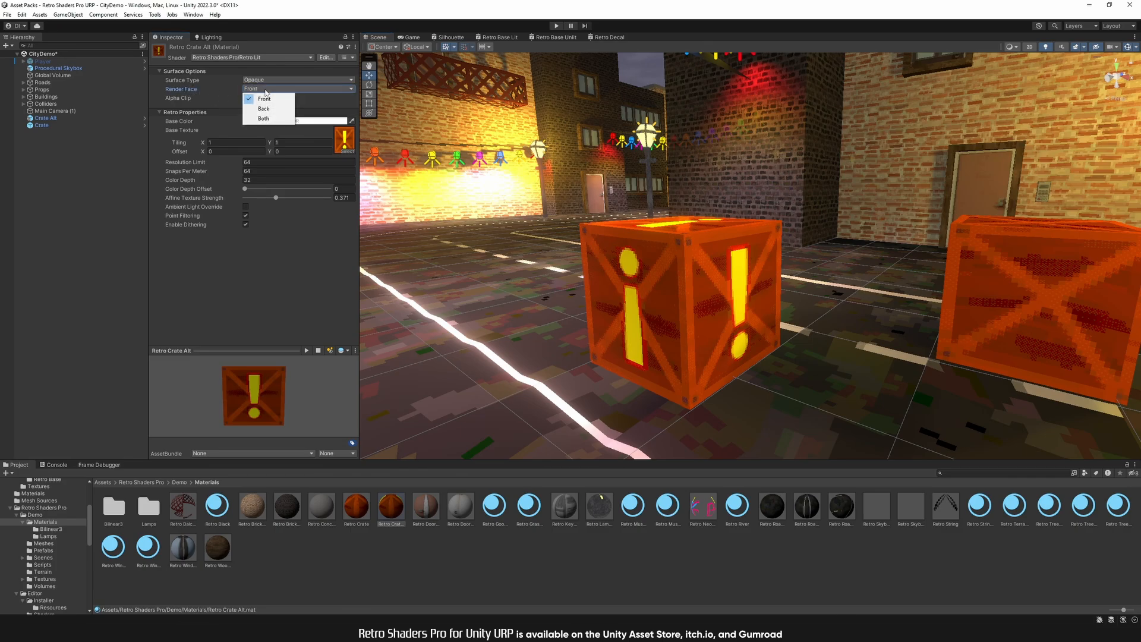
left_click(265, 109)
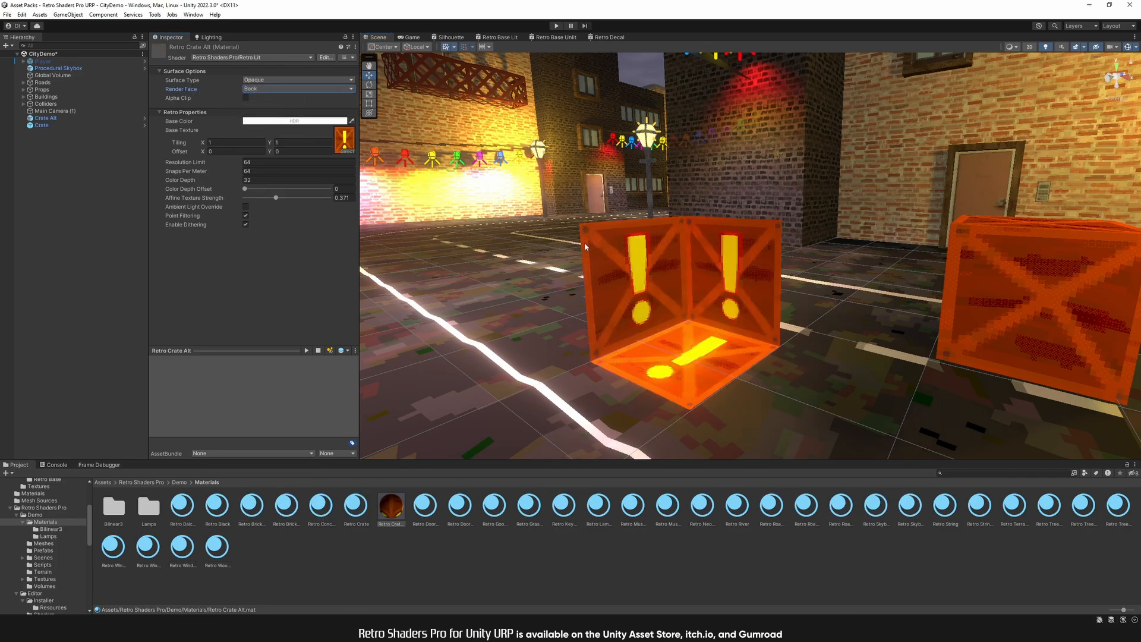
left_click(269, 87)
left_click(264, 99)
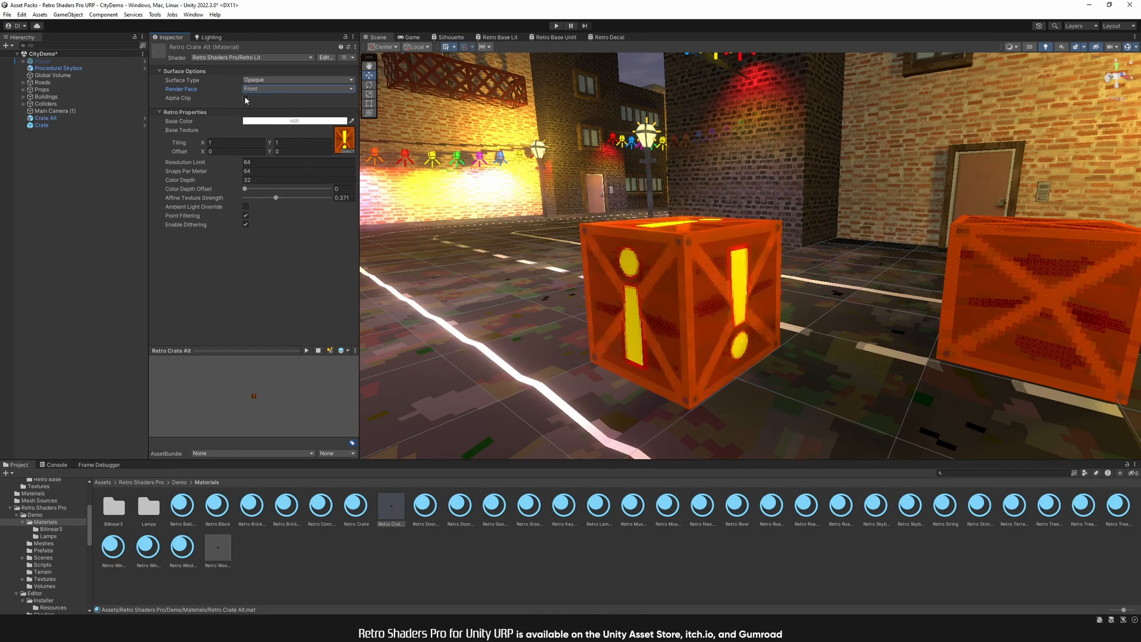
Step: Test alpha clipping on the Retro Crate Alt material with a threshold of 0.831 and a base color alpha of 72
left_click(246, 98)
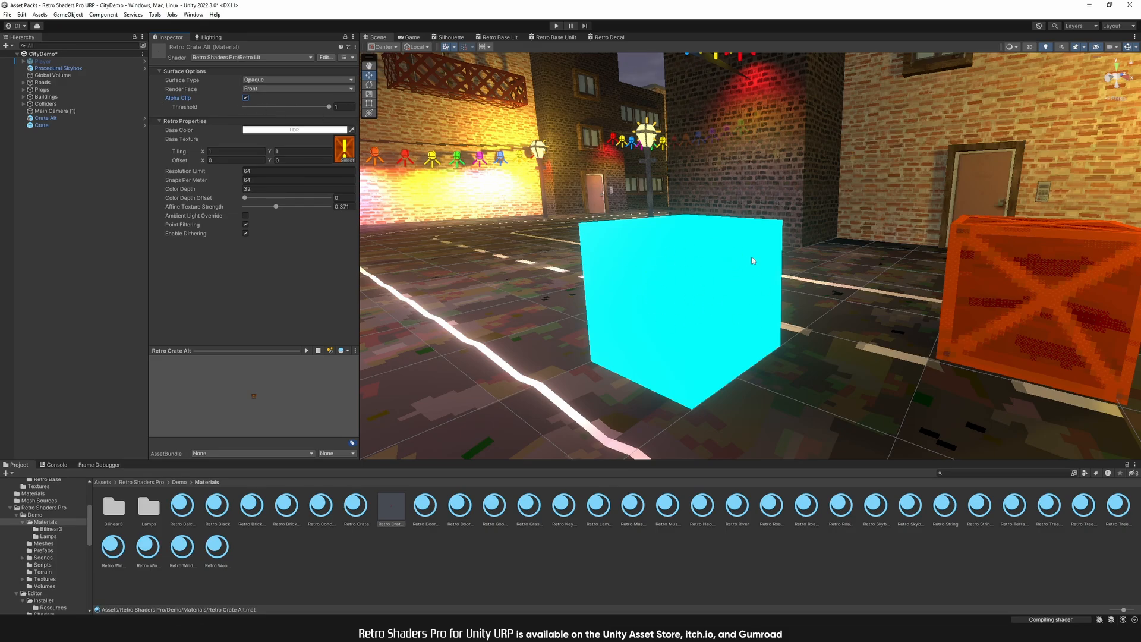
right_click_drag(753, 261, 735, 257)
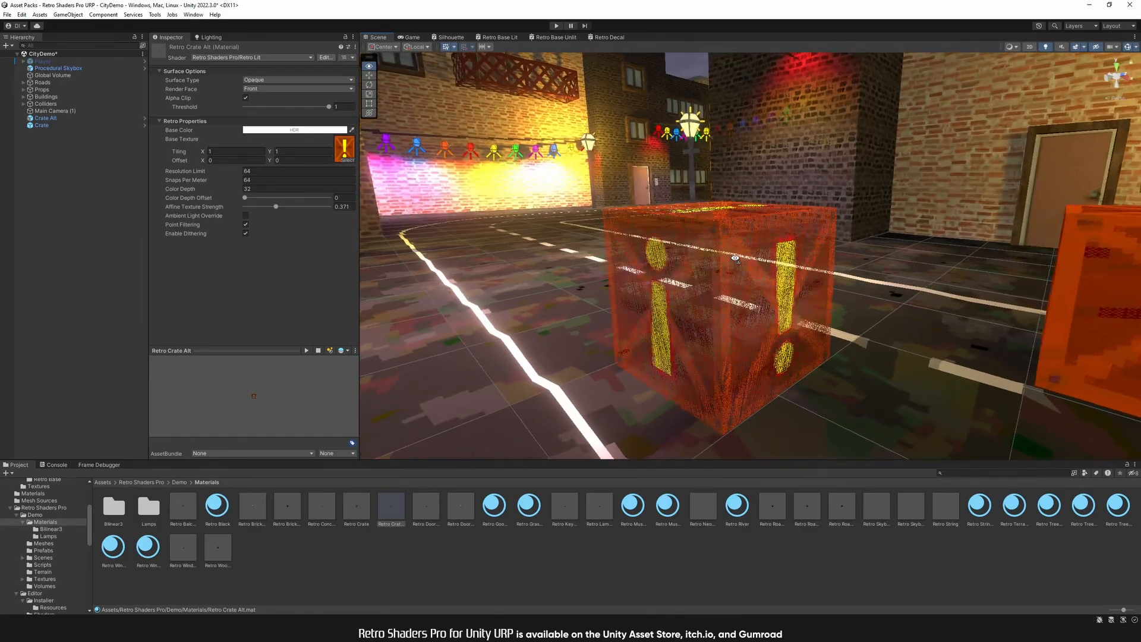
left_click_drag(329, 107, 311, 109)
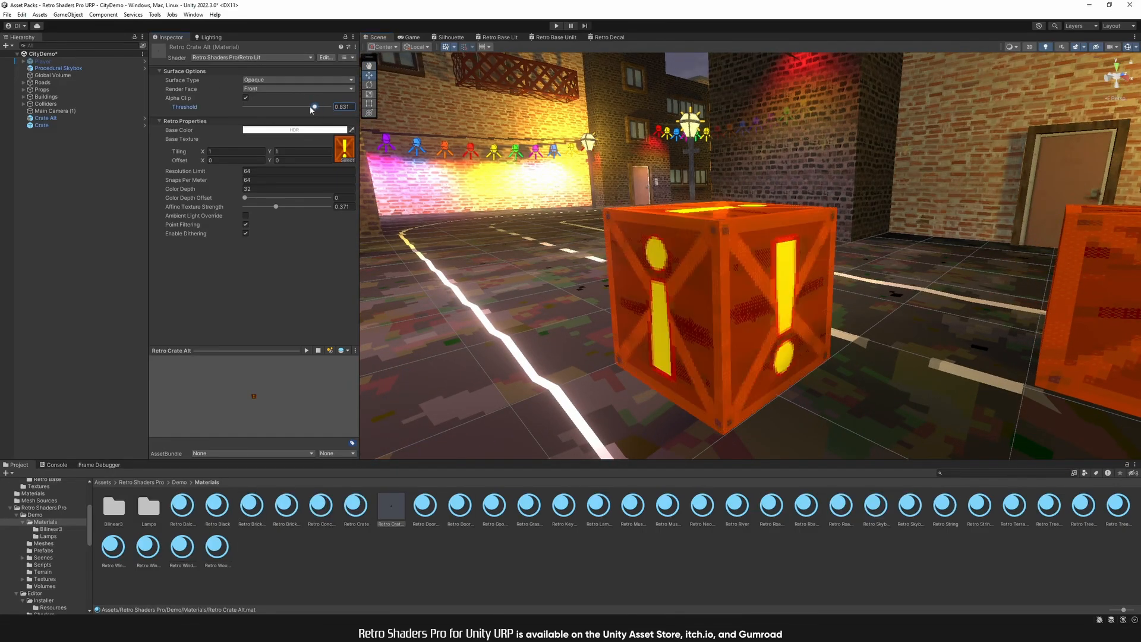
left_click(291, 130)
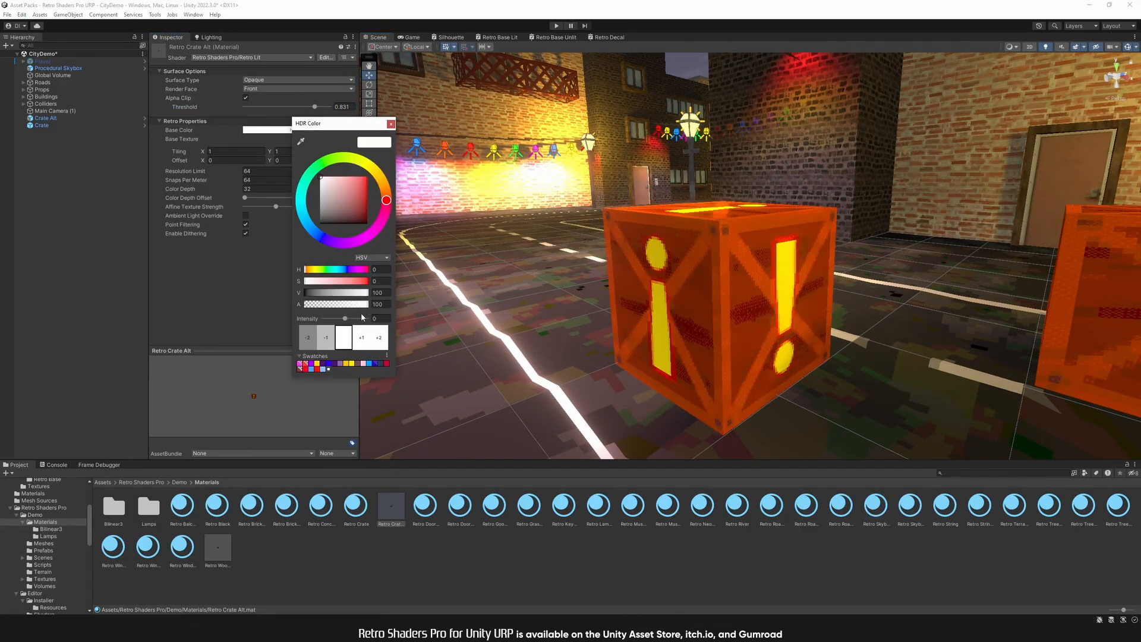
left_click_drag(359, 305, 351, 306)
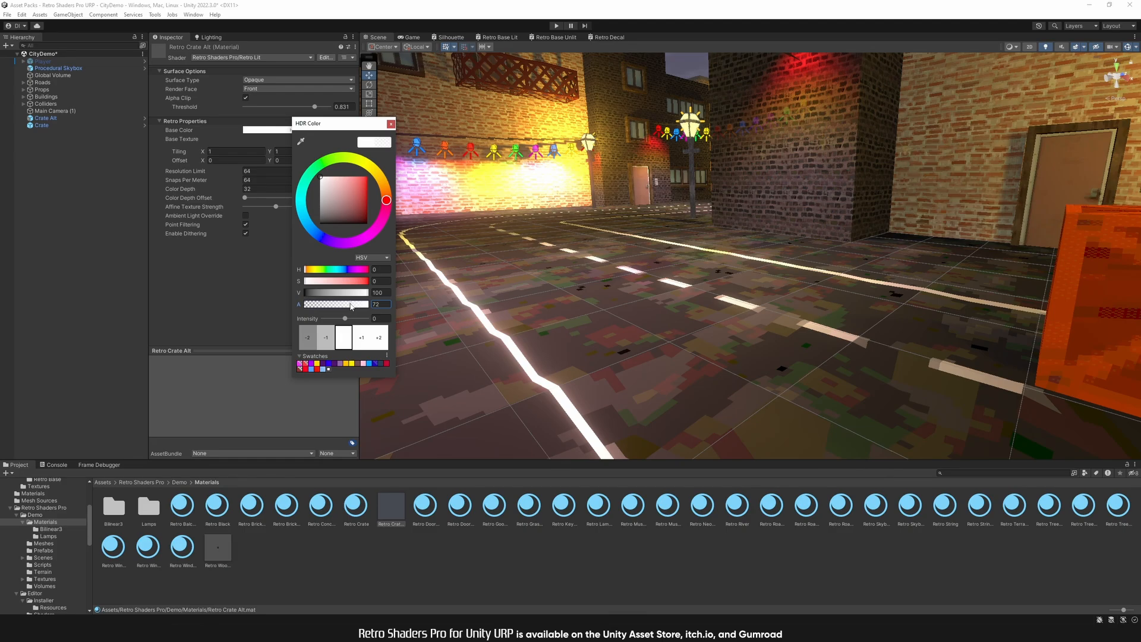
Step: Turn off alpha clipping on the Retro Crate Alt material and set its base color alpha to 100
left_click(246, 98)
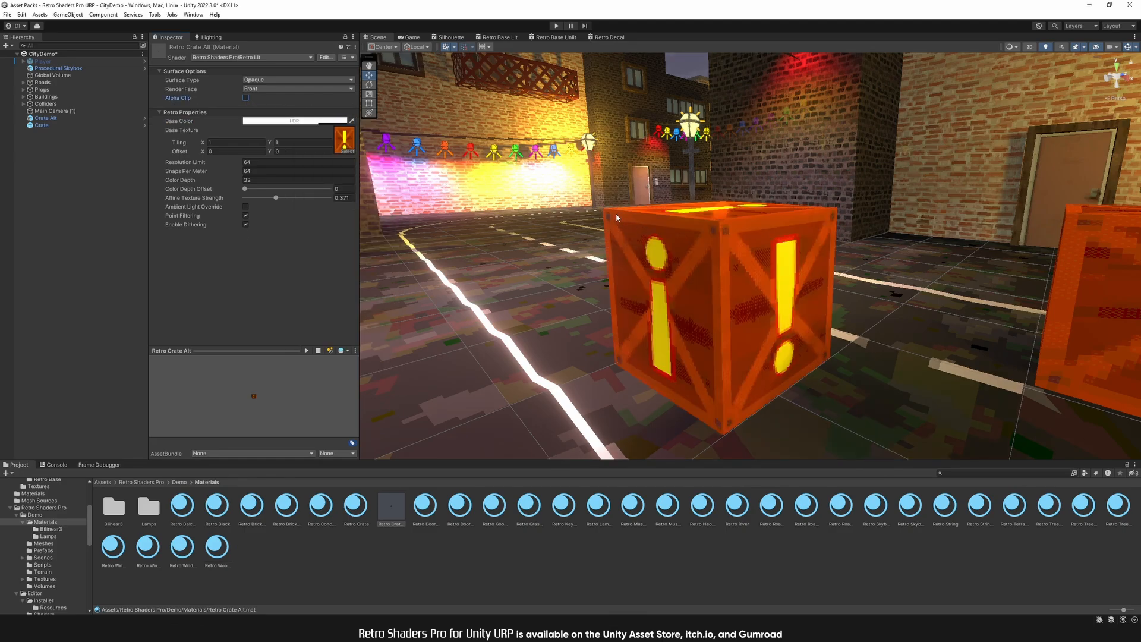
left_click(307, 125)
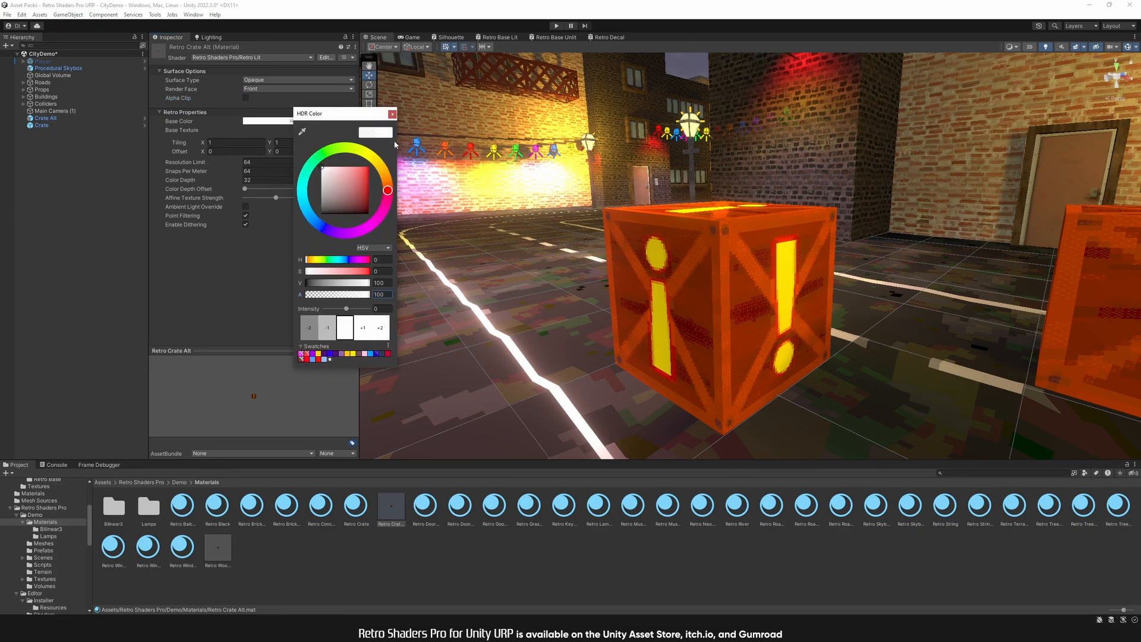
left_click(392, 113)
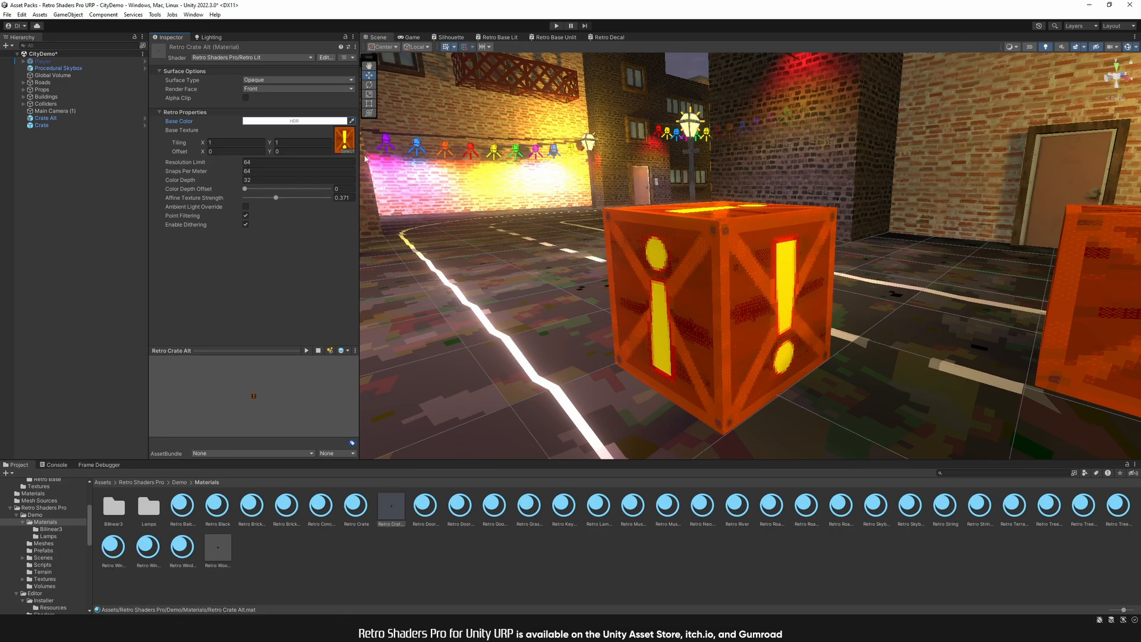
Step: Try a Resolution Limit of 30 on the Retro Crate Alt material and undo the change
left_click(226, 164)
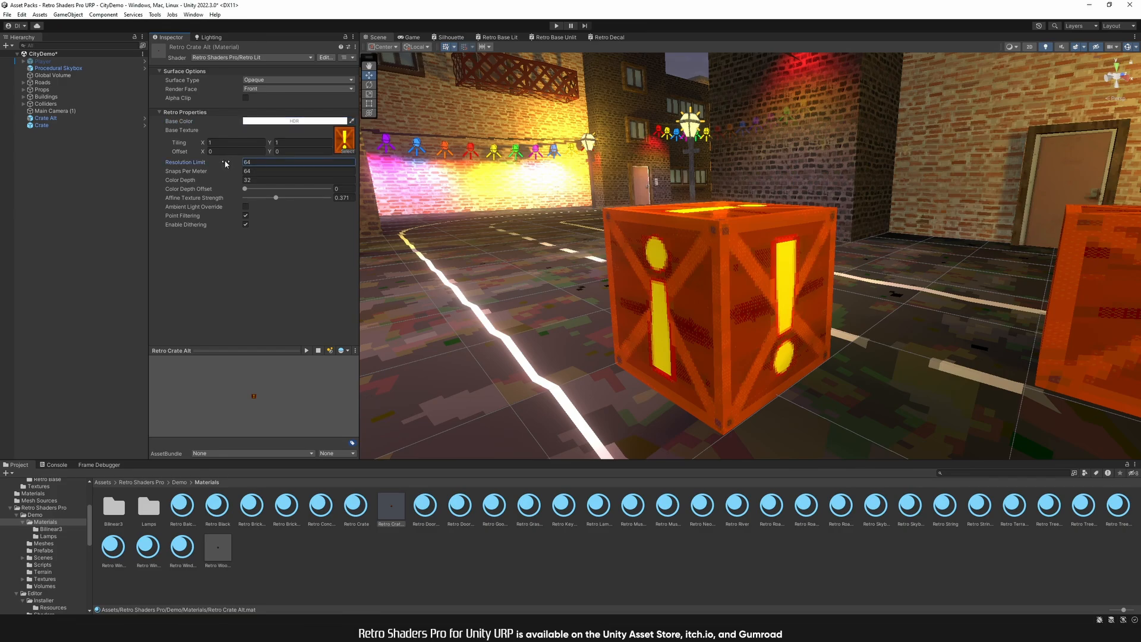
left_click_drag(226, 164, 210, 164)
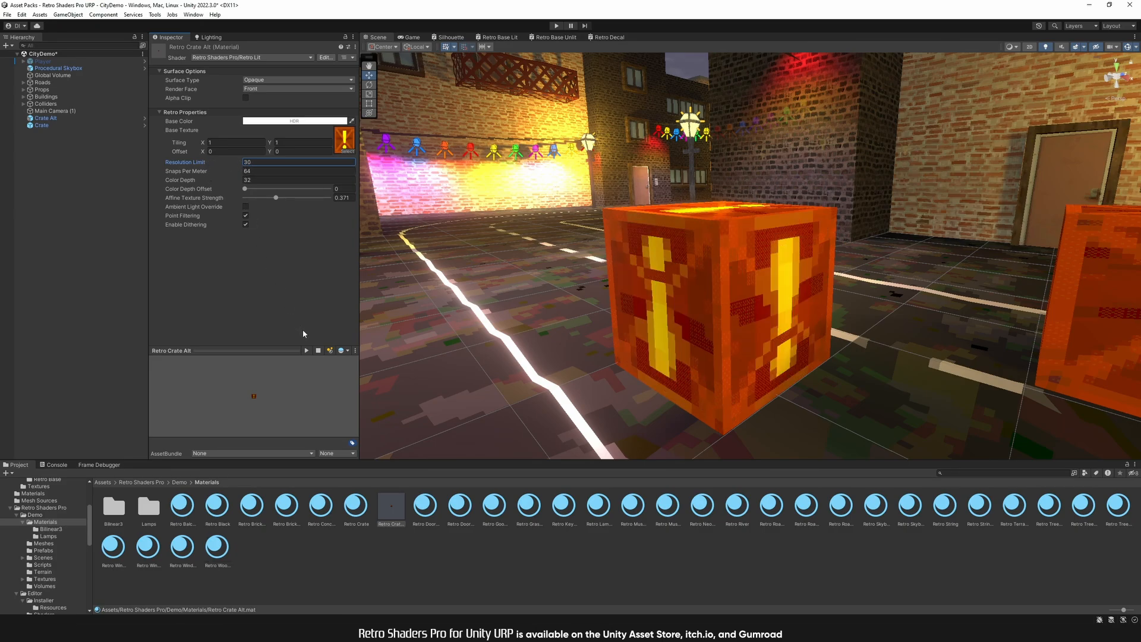
key("ctrl+z")
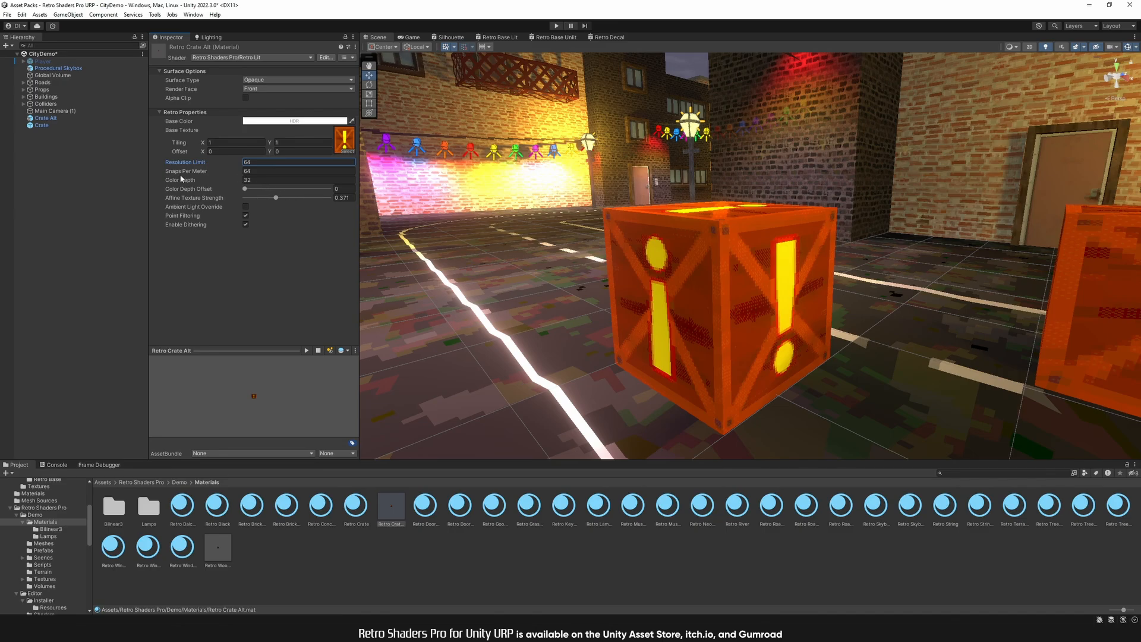
Step: Move the Crate Alt object to about X -4.67, Z -1.91 and reopen the Retro Crate Alt material's properties
right_click_drag(620, 246, 706, 276)
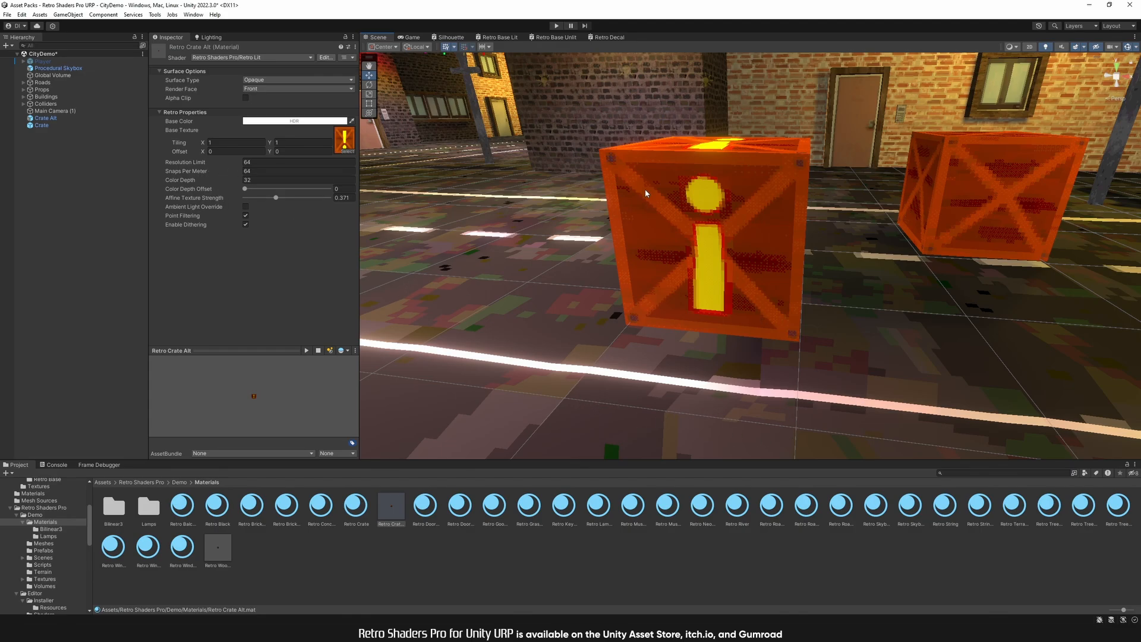
left_click(716, 226)
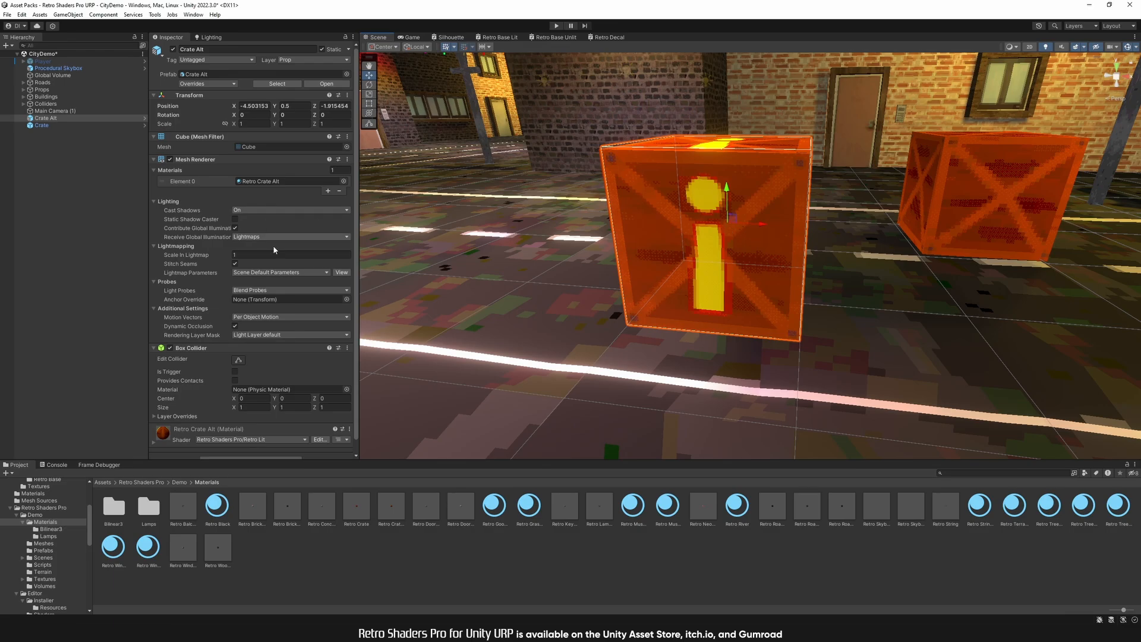
left_click_drag(733, 228, 709, 225)
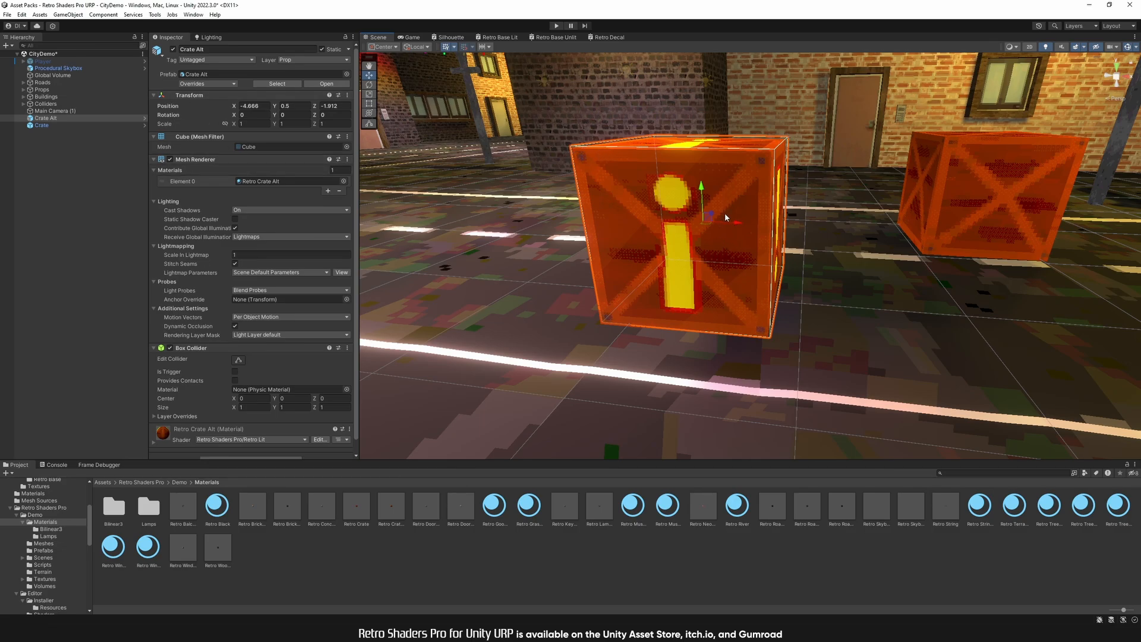
left_click(452, 557)
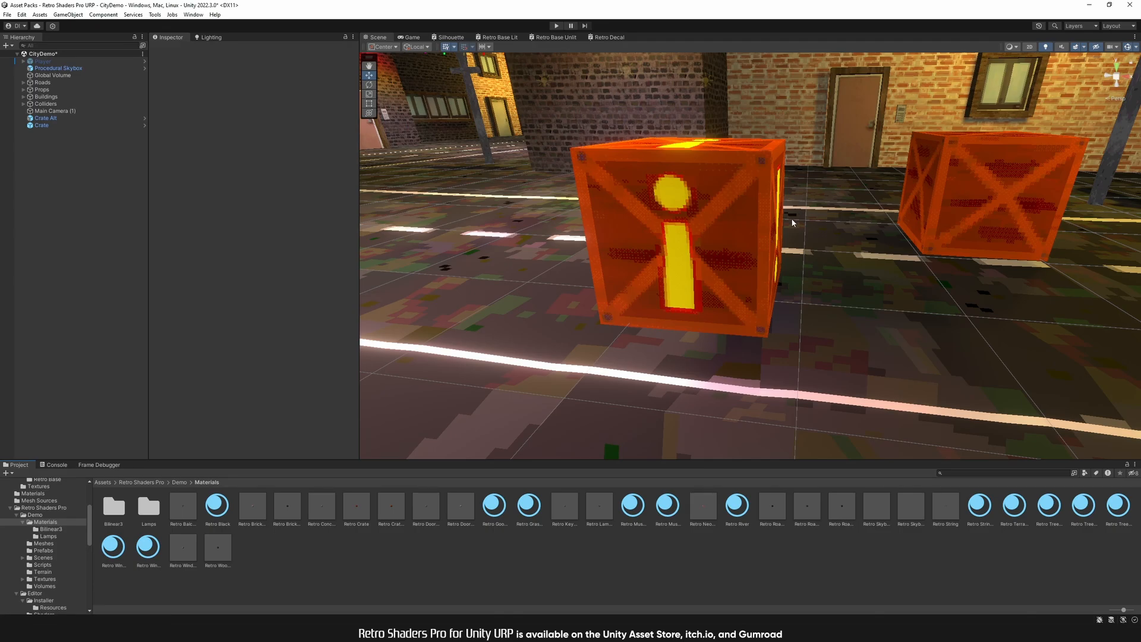
right_click_drag(805, 216, 693, 186)
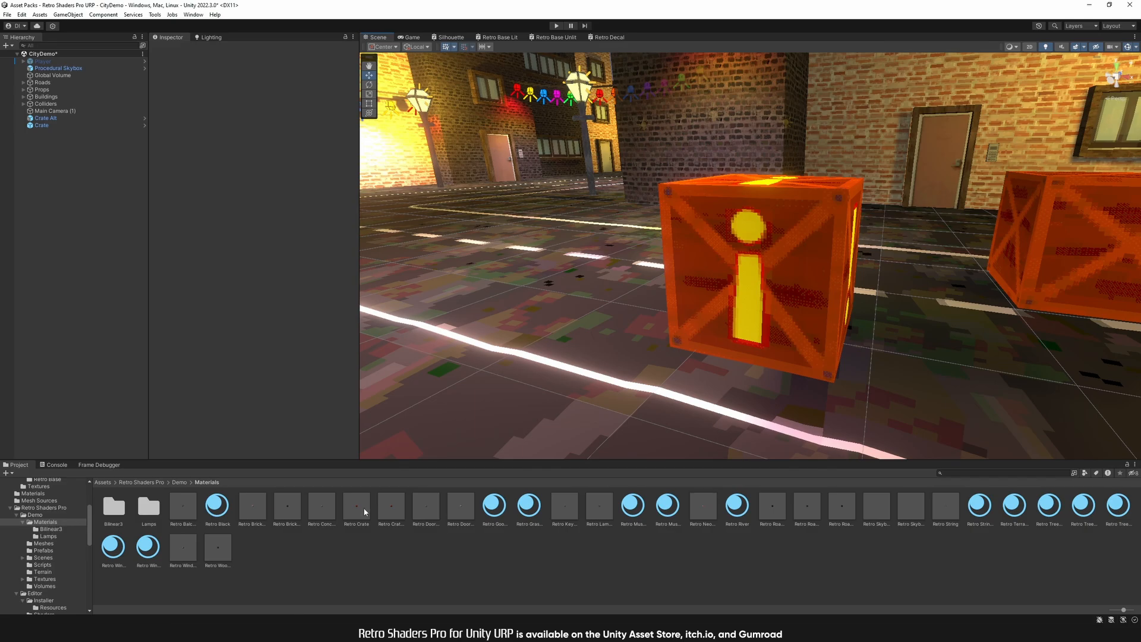
left_click(390, 504)
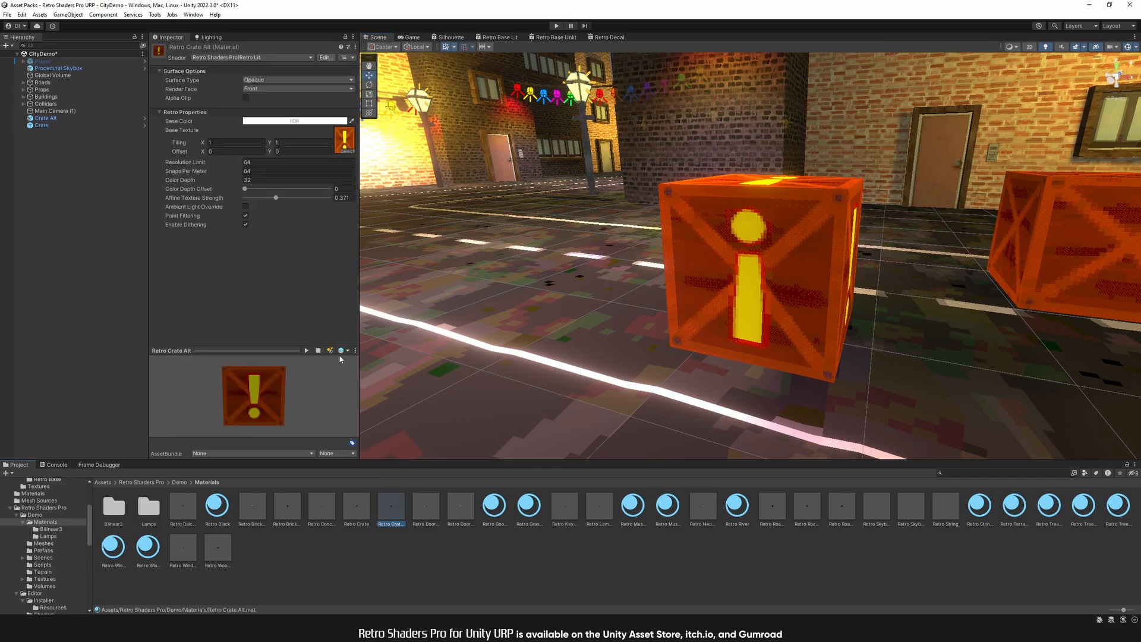
Step: Try 16 Snaps Per Meter on the Retro Crate Alt material and undo the change
left_click(246, 170)
type("16")
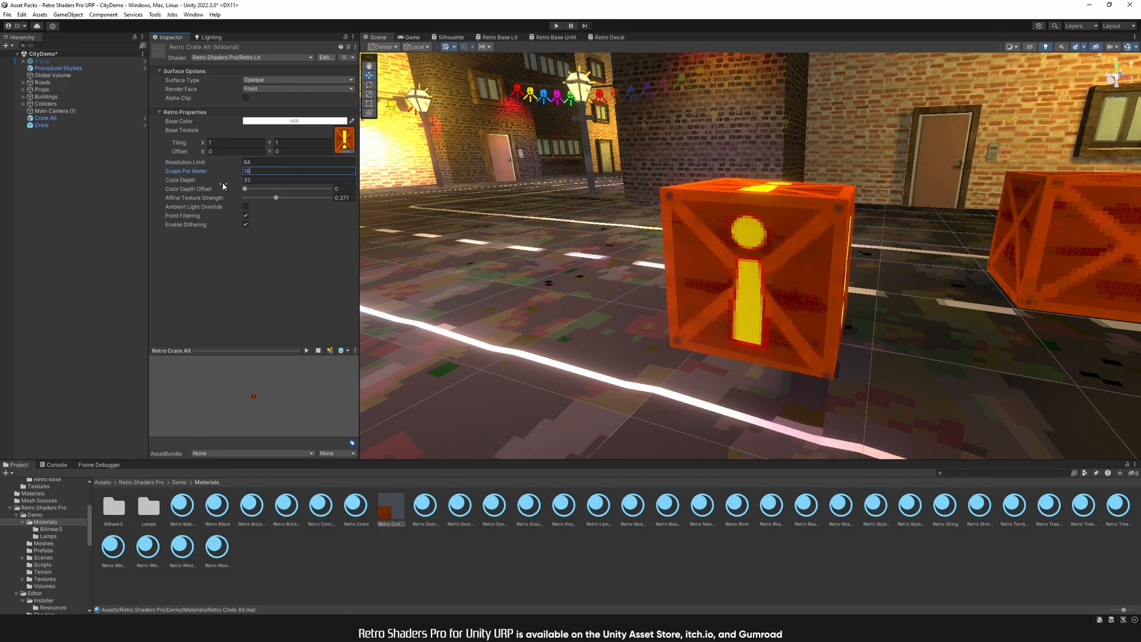
mouse_move(748, 222)
right_mouse_down()
mouse_move(774, 217)
mouse_move(755, 223)
right_mouse_up()
key("ctrl+z")
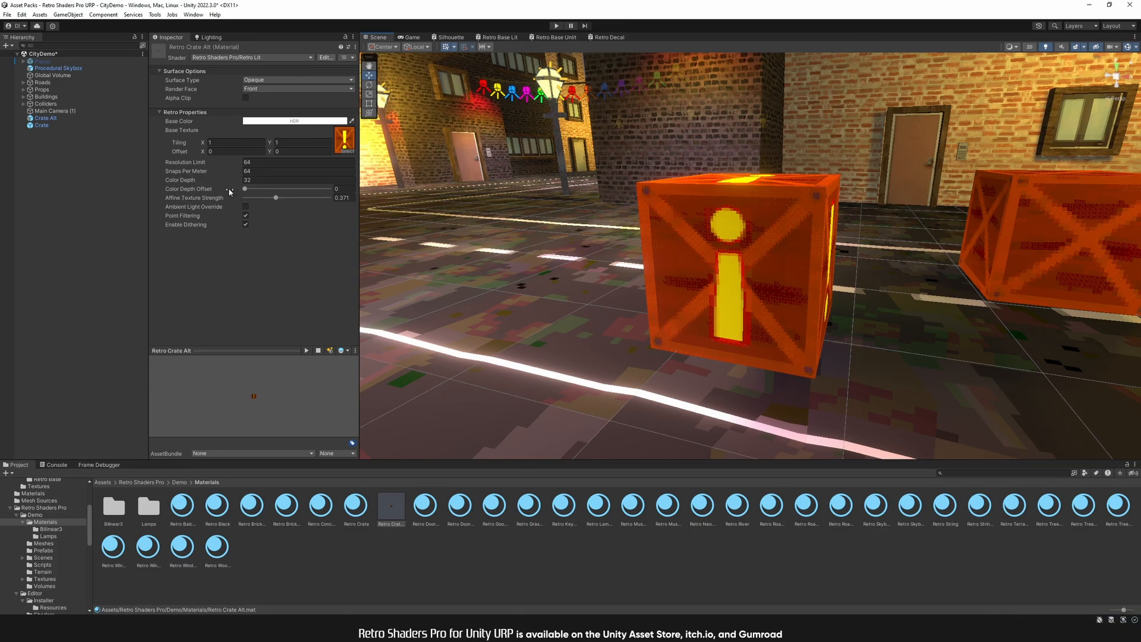
Step: Set the Retro Crate Alt material's Color Depth to 16, trying a Color Depth Offset of 0.444 and returning it to 0
left_click(255, 179)
type("16")
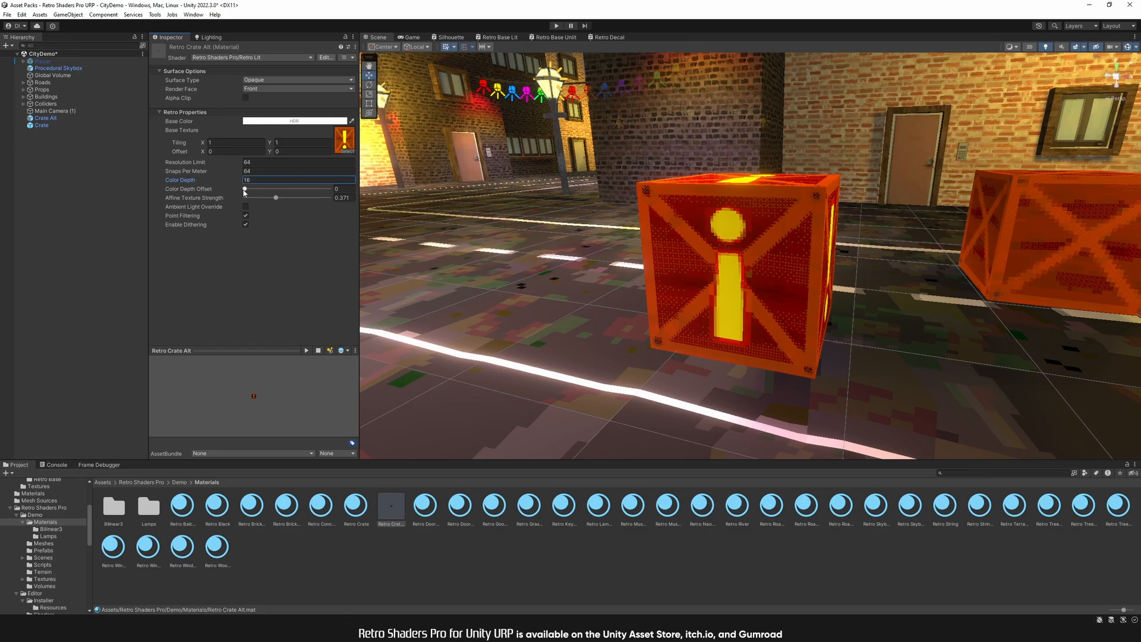
left_click_drag(243, 191, 281, 196)
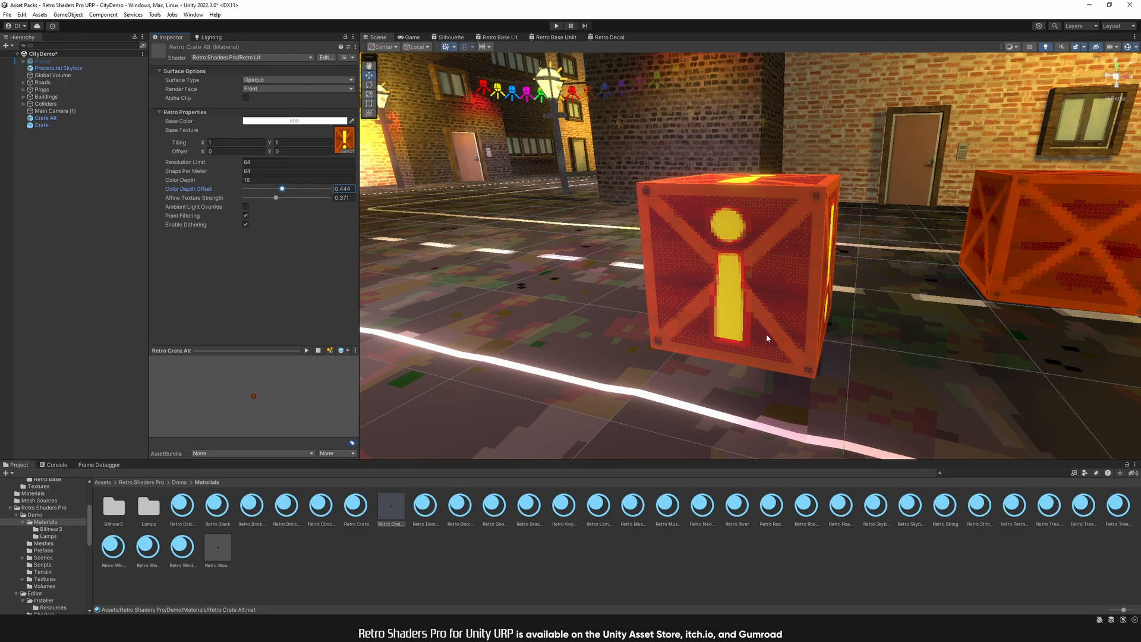
left_click_drag(283, 190, 230, 192)
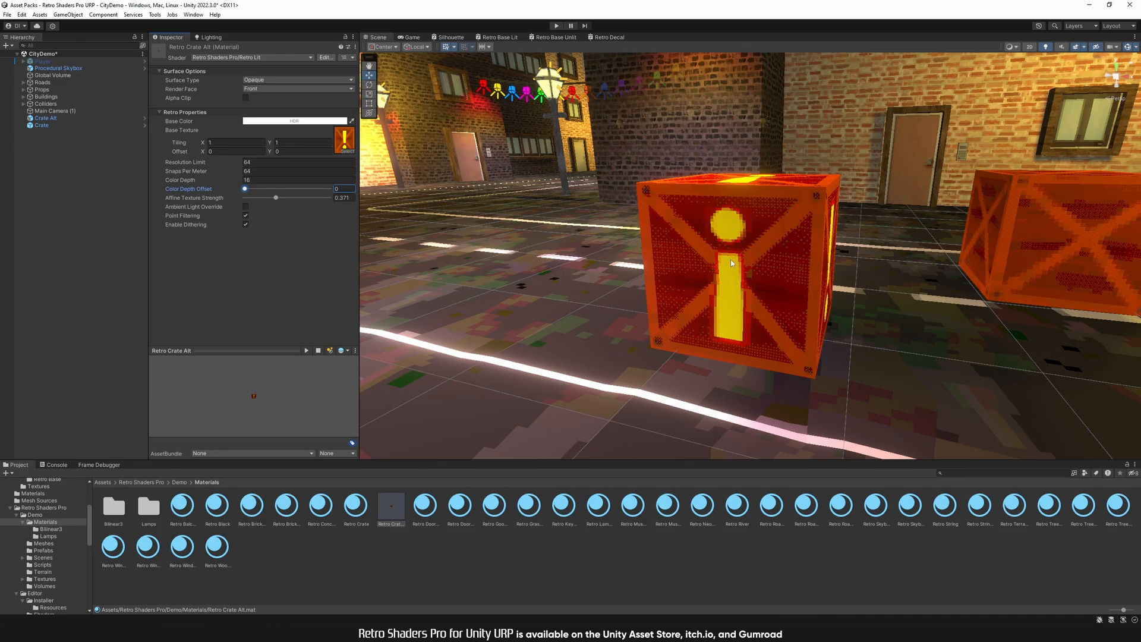
Step: Raise the Retro Crate Alt material's Affine Texture Strength to 1 and examine the crate's texture warping from different angles
key("d")
right_click_drag(798, 259, 736, 271)
key("w")
key("a")
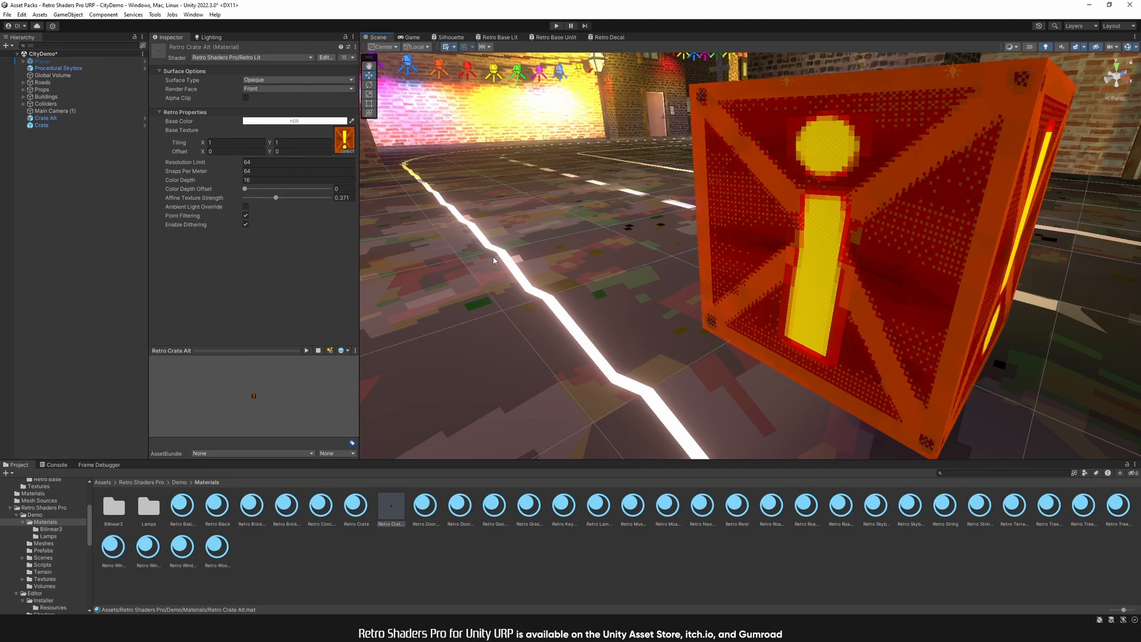
left_click(276, 198)
left_click_drag(276, 198, 349, 210)
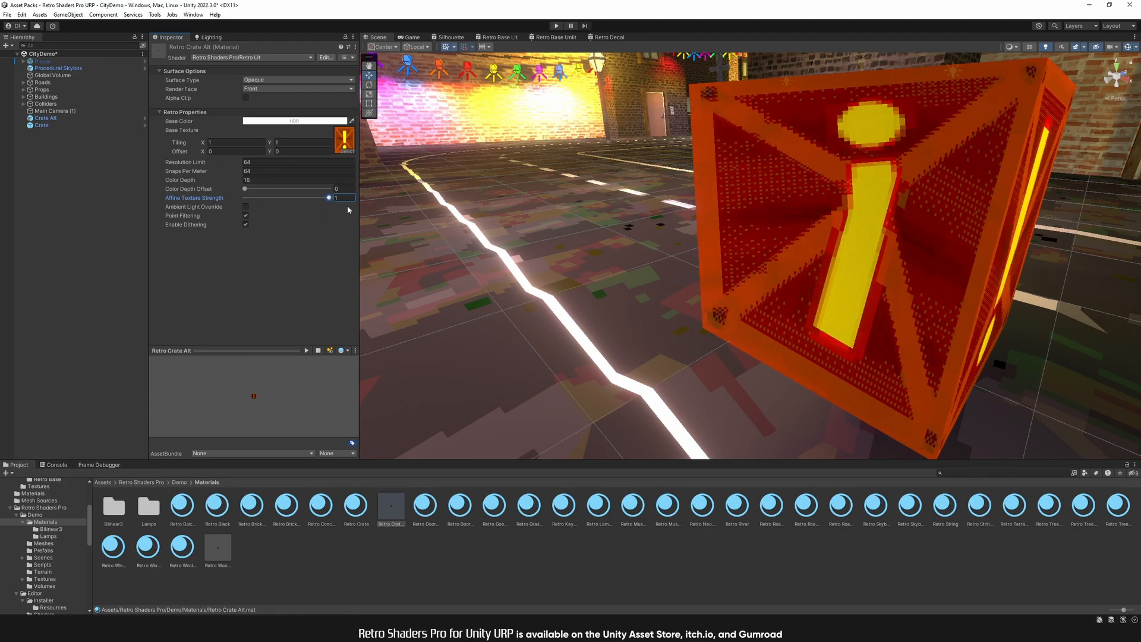
right_click_drag(892, 189, 870, 188)
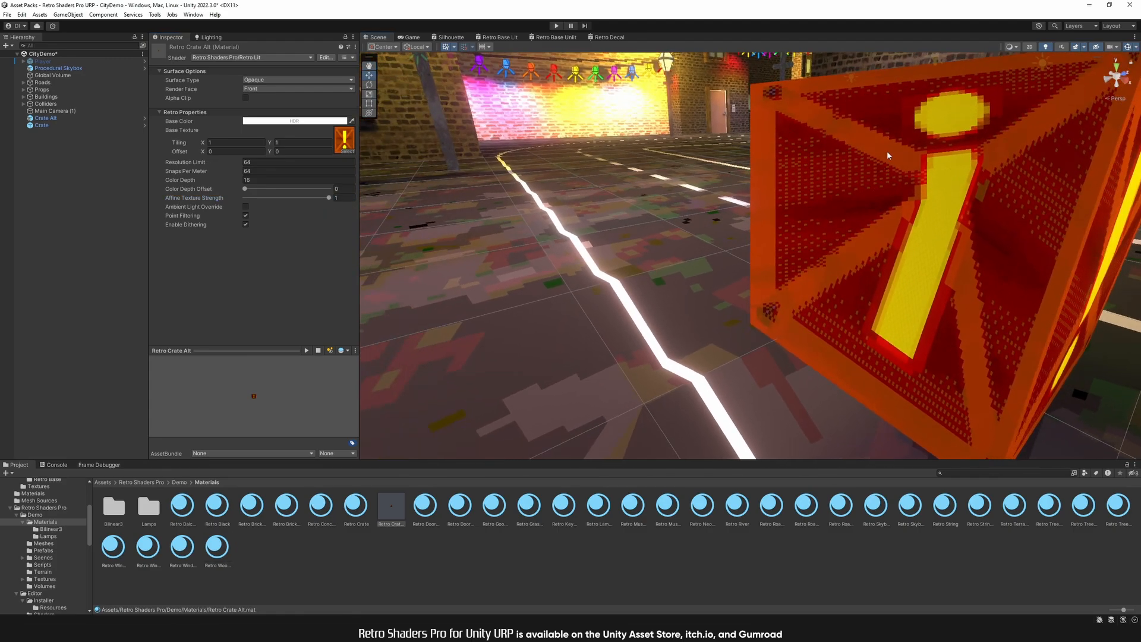
scroll(821, 275, "down", 5)
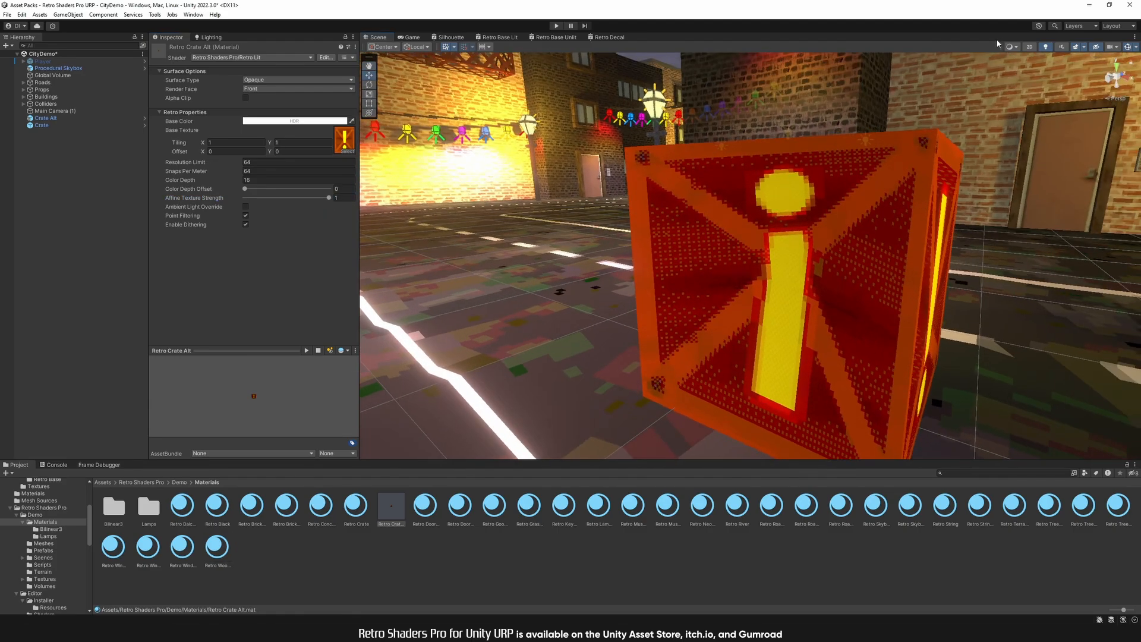
Step: Switch the scene's shading mode to Shaded Wireframe and examine the triangles on the crate's faces
left_click(1012, 46)
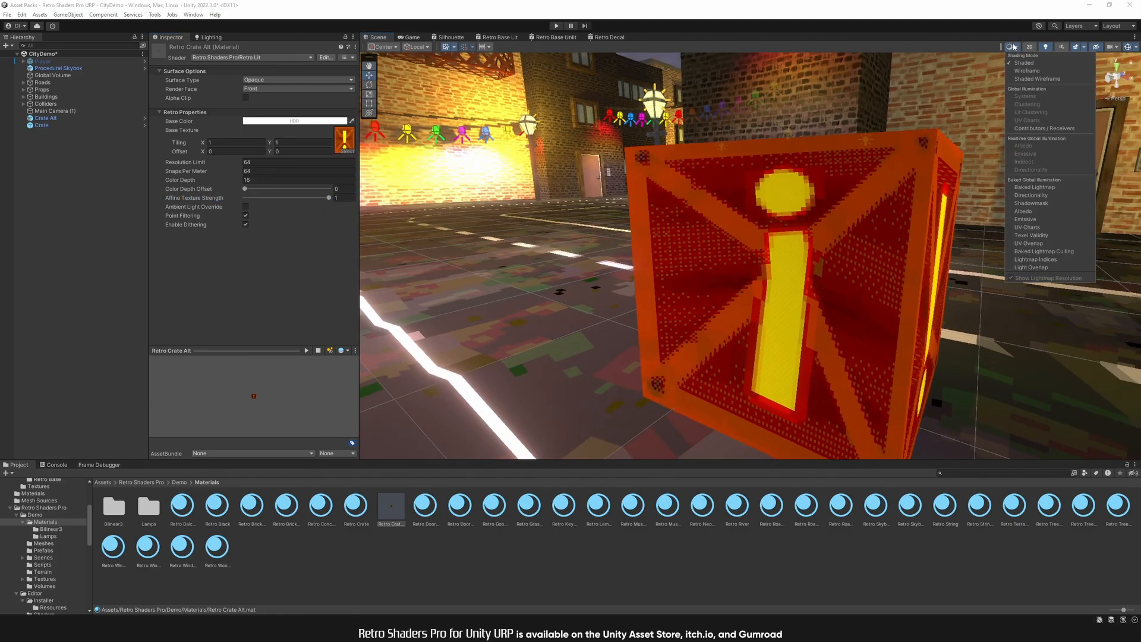
left_click(1038, 79)
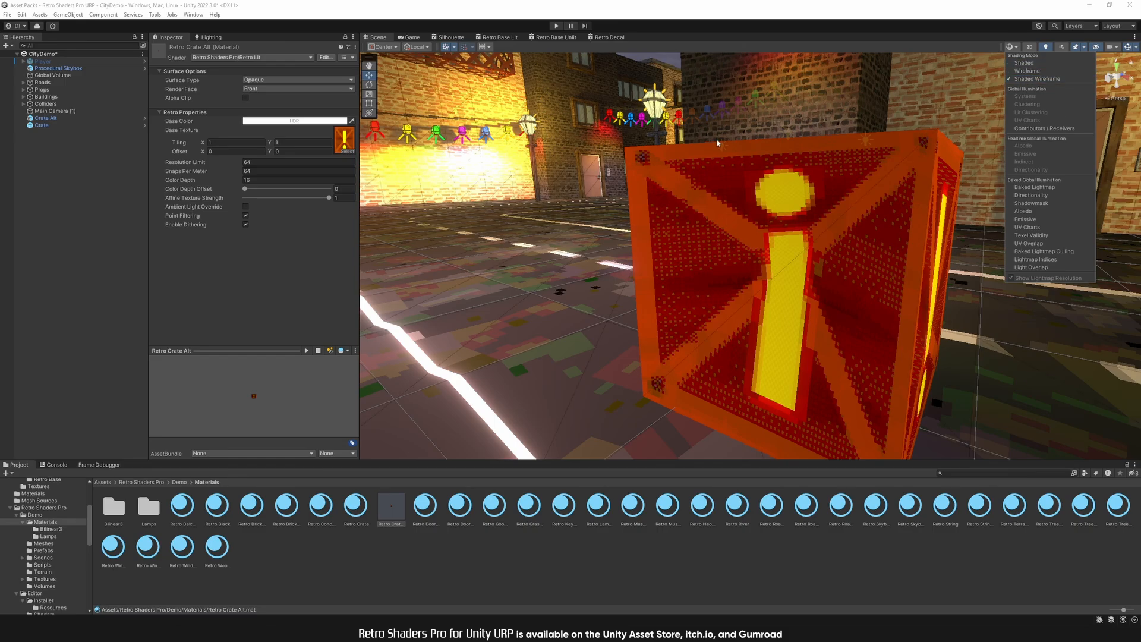
right_click_drag(786, 226, 778, 234)
right_click_drag(741, 243, 718, 257)
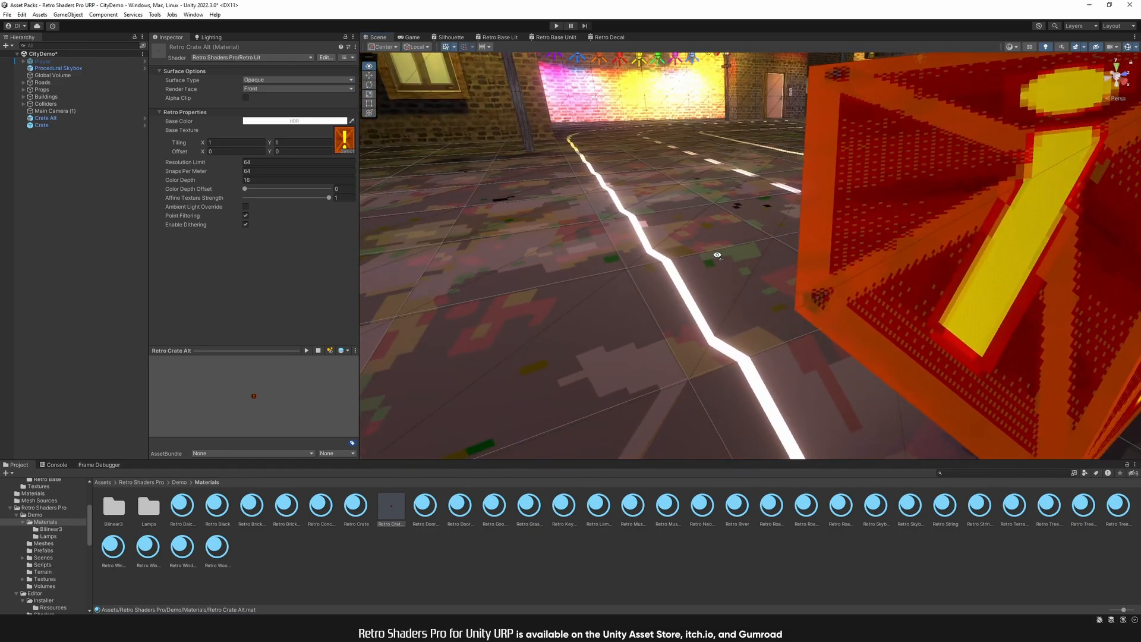
right_click_drag(819, 254, 886, 234)
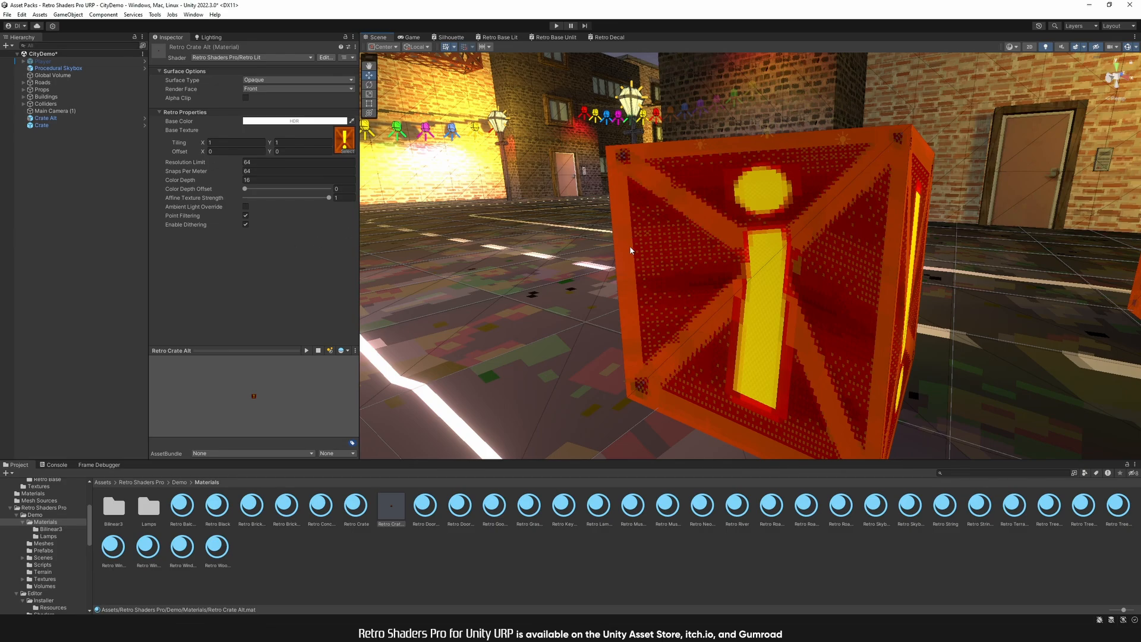
Step: Set the Affine Texture Strength to 0.5 and examine the crate from a steep angle
left_click(346, 198)
type("0.5")
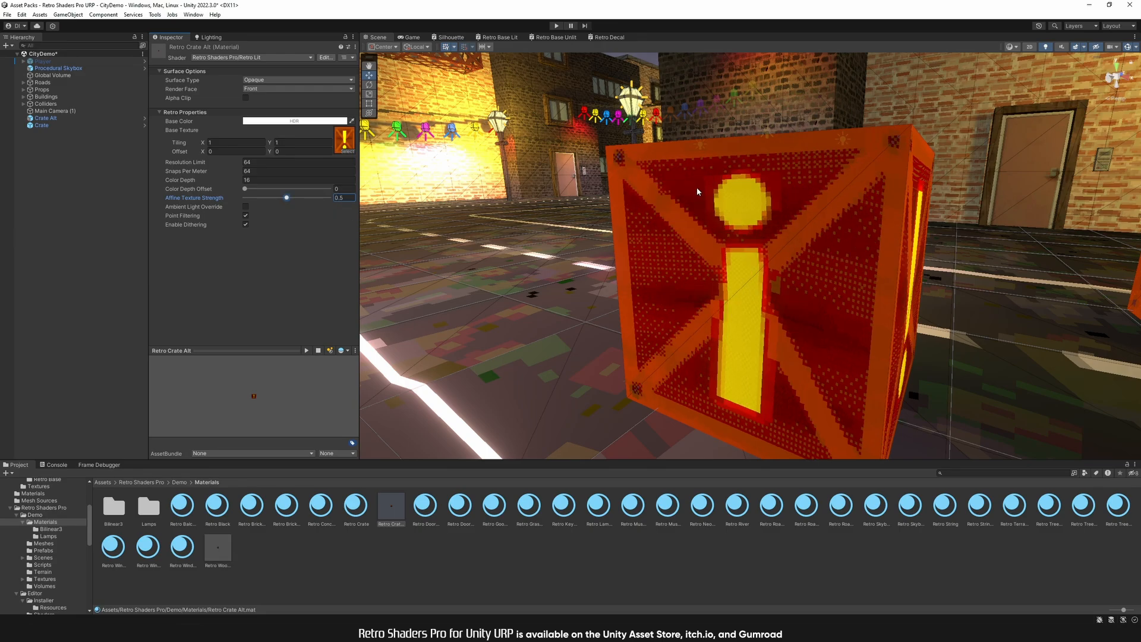
right_click_drag(697, 188, 622, 222)
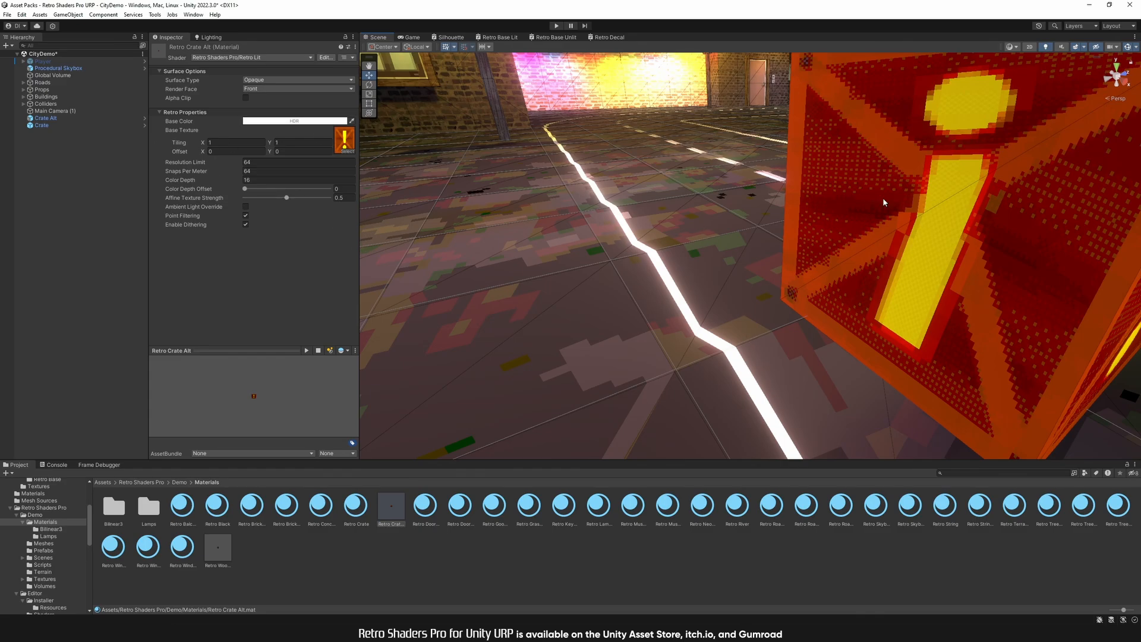
Step: Reduce the Affine Texture Strength to 0 and compare the crate's texture from several angles
left_click_drag(286, 197, 233, 202)
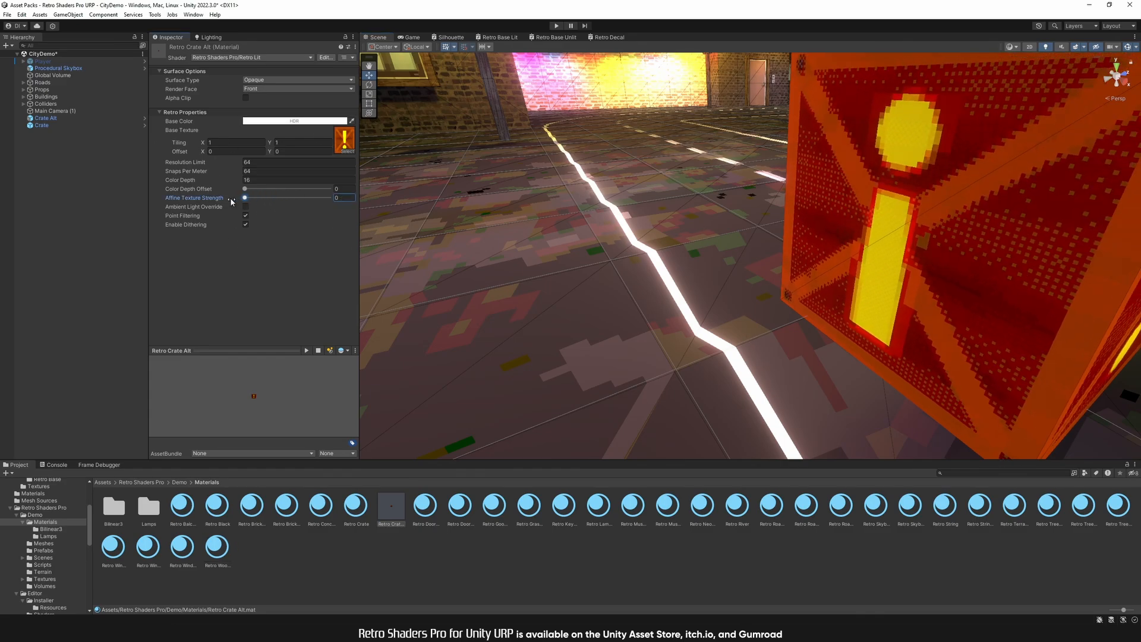
right_click_drag(789, 261, 805, 266)
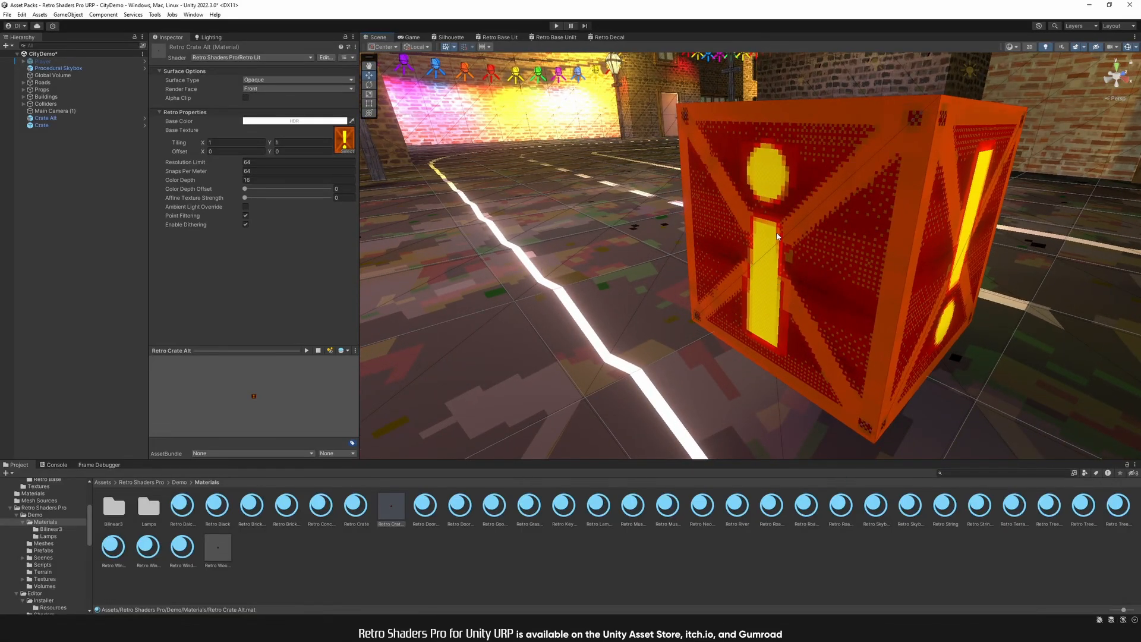
mouse_move(245, 197)
left_mouse_down()
mouse_move(264, 198)
mouse_move(245, 198)
left_mouse_up()
key("a")
right_click_drag(746, 241, 764, 232)
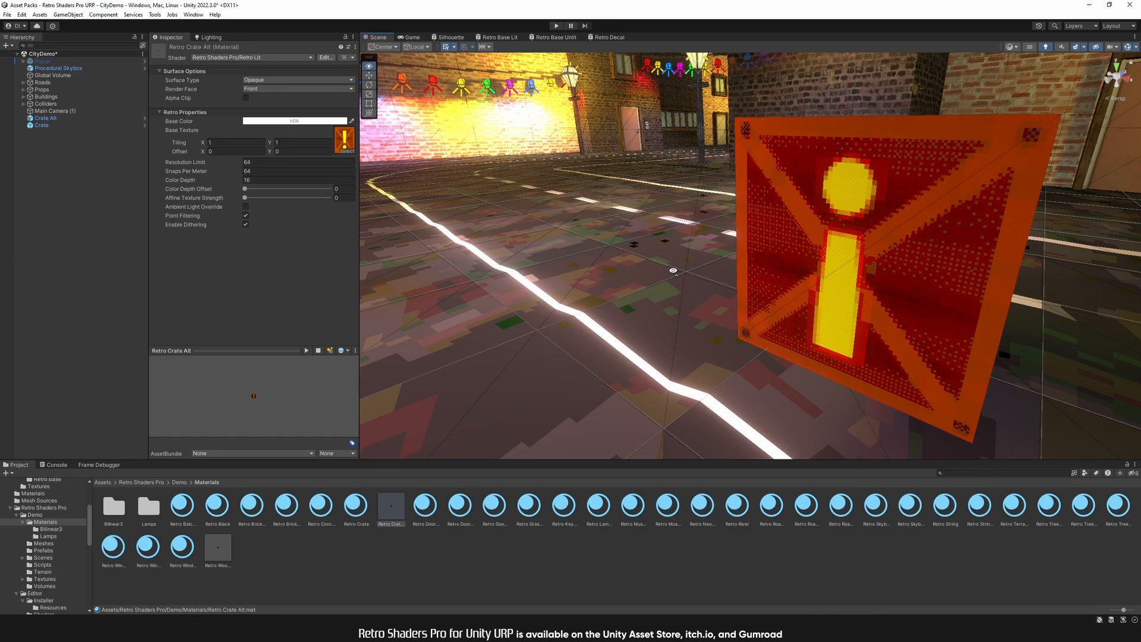
key("d")
right_click_drag(670, 269, 688, 270)
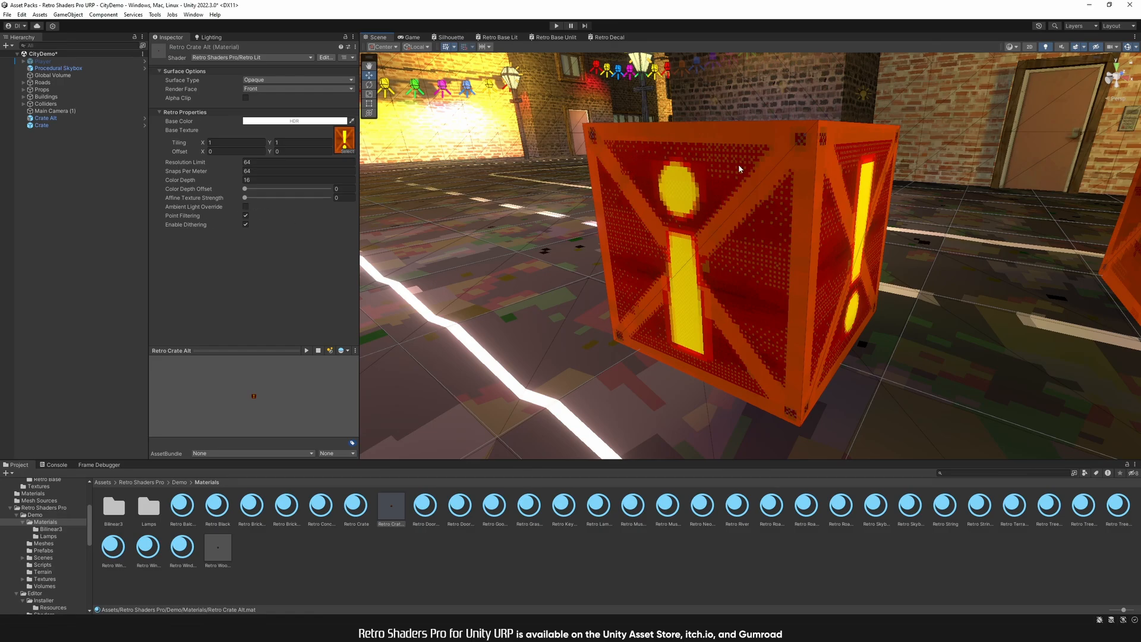
Step: Toggle Point Filtering off and back on for the Retro Crate Alt material, and do the same with Enable Dithering
left_click(246, 215)
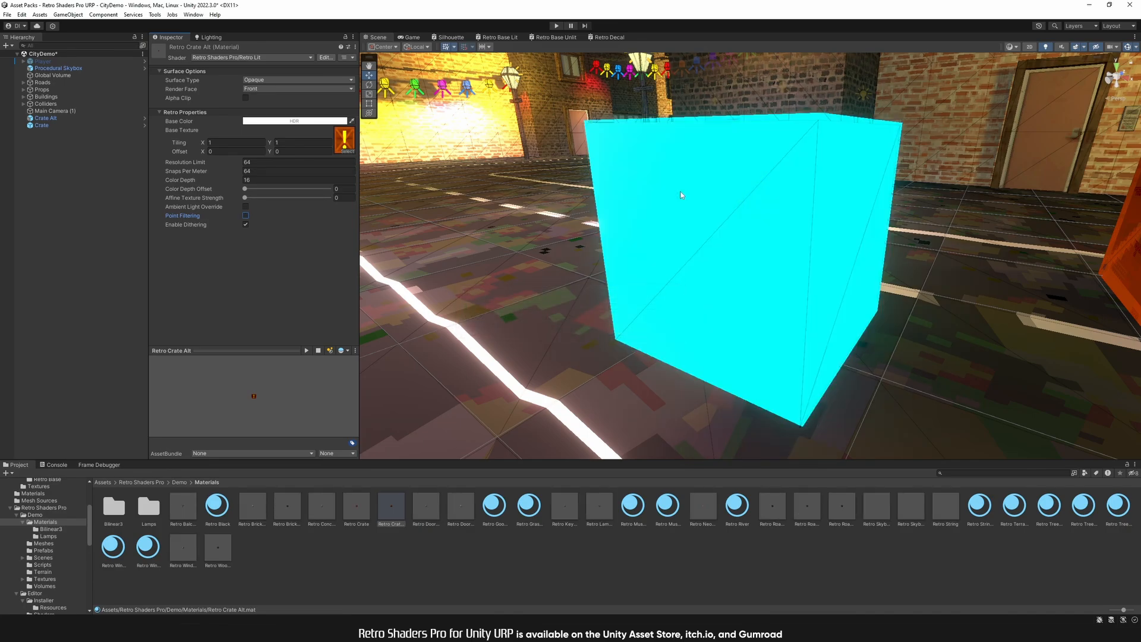
mouse_move(768, 249)
right_mouse_down()
mouse_move(782, 250)
mouse_move(769, 254)
right_mouse_up()
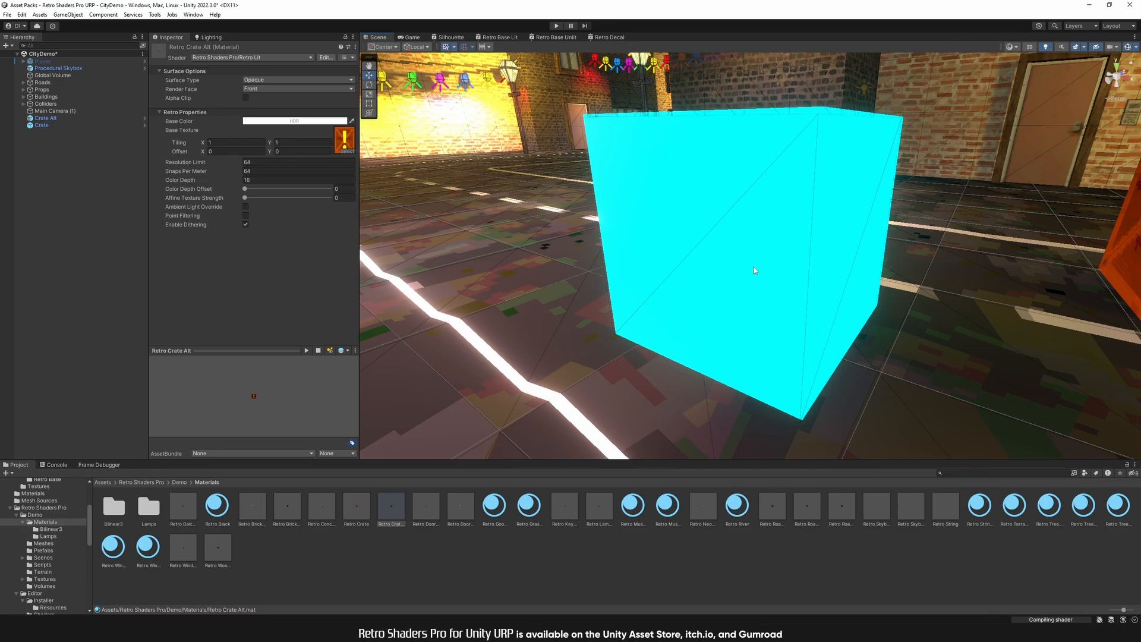
right_click_drag(754, 267, 761, 255)
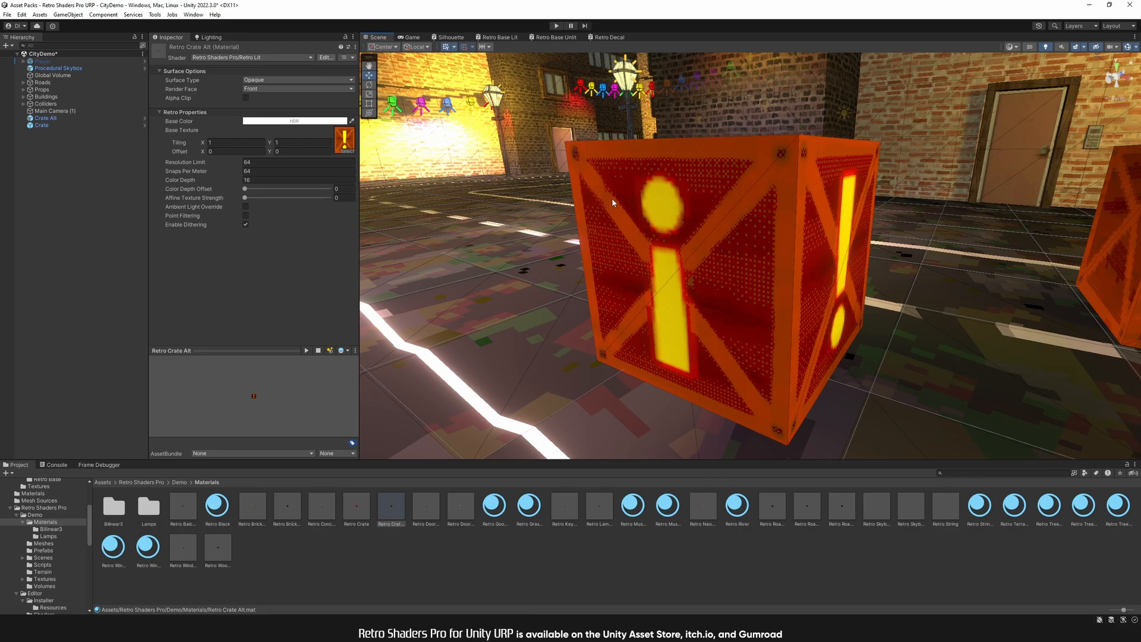
left_click(246, 215)
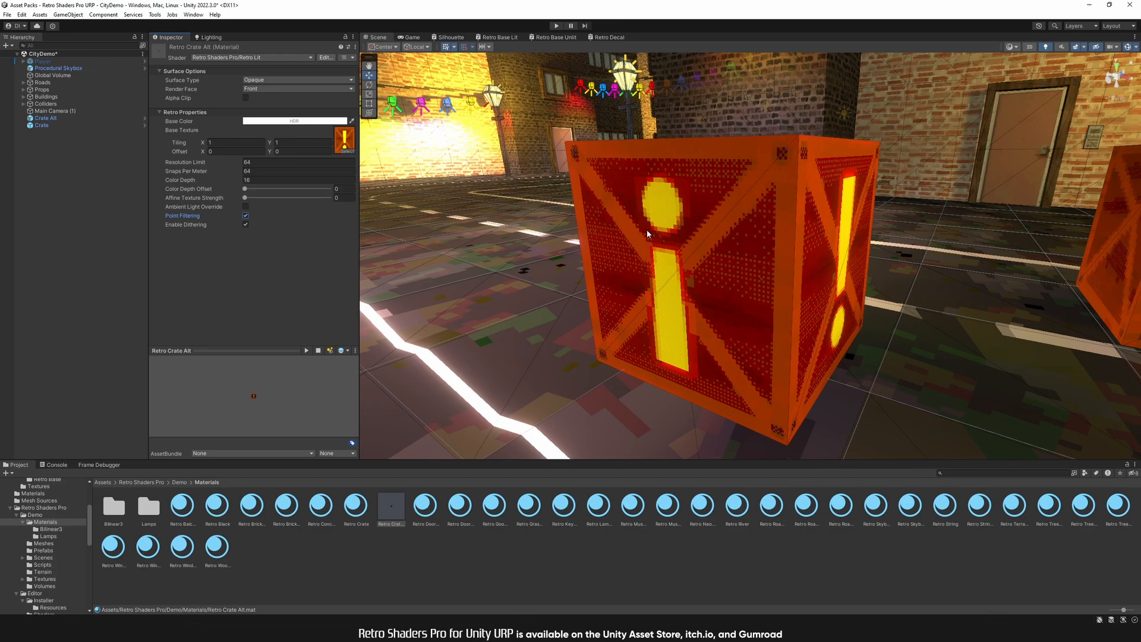
left_click(245, 224)
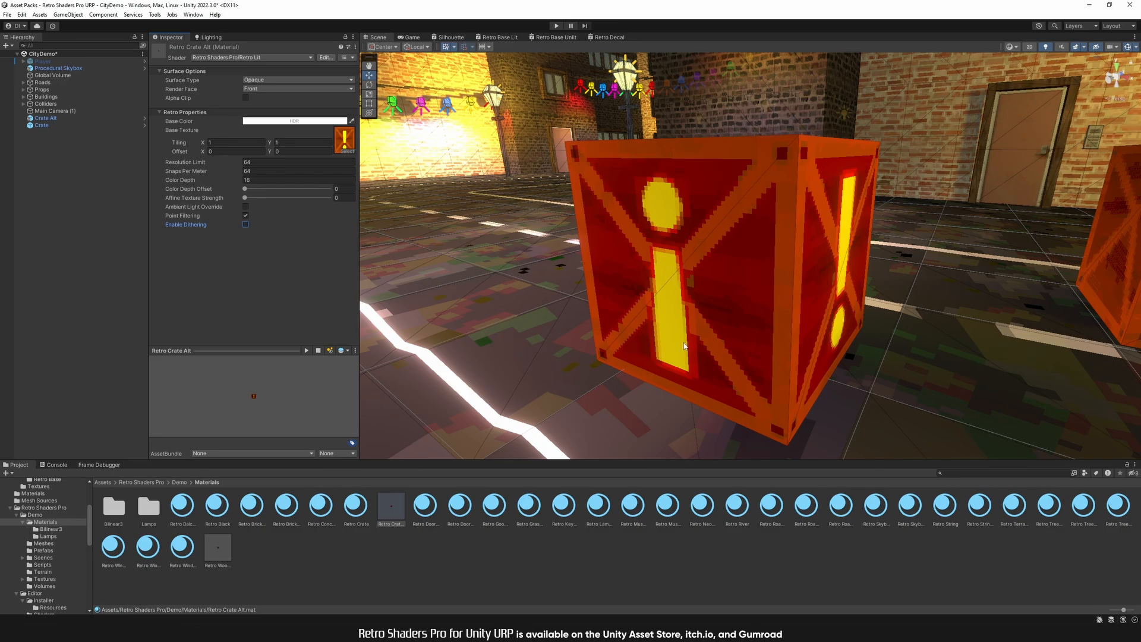
left_click(245, 224)
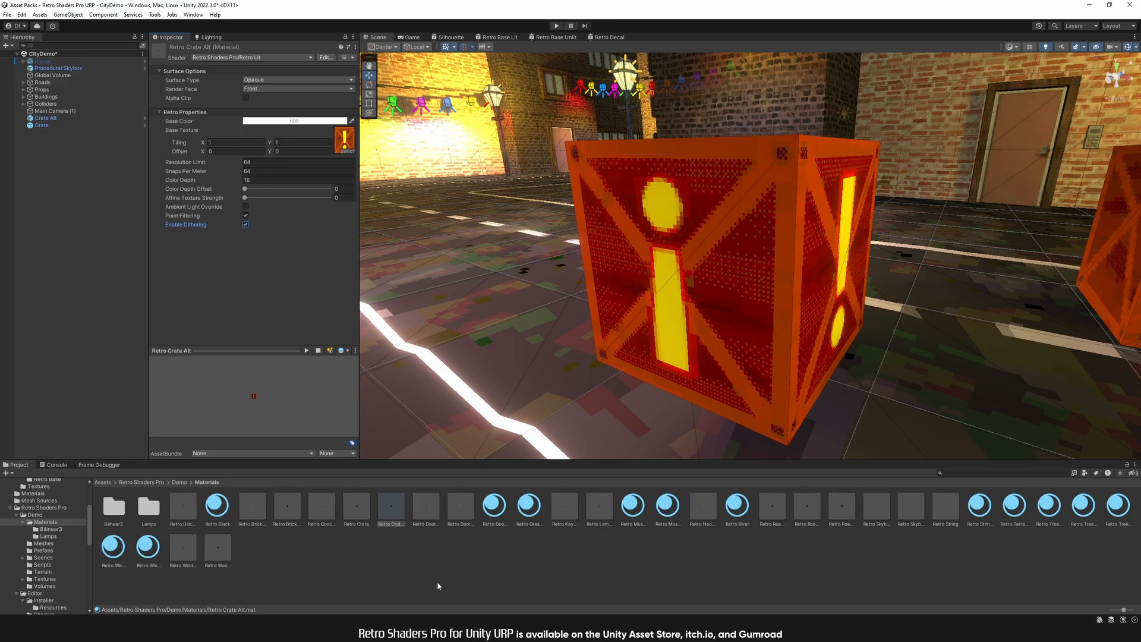
Step: Try the Retro Shaders Pro/Retro Unlit shader on the Retro Crate Alt material
left_click(238, 58)
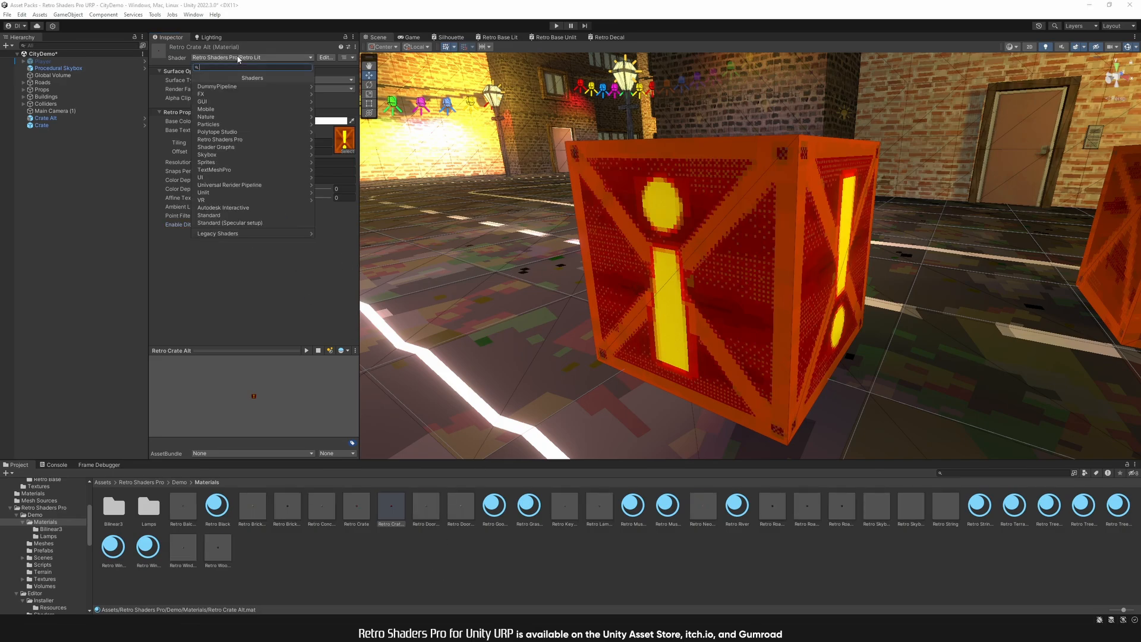
left_click(245, 140)
left_click(227, 140)
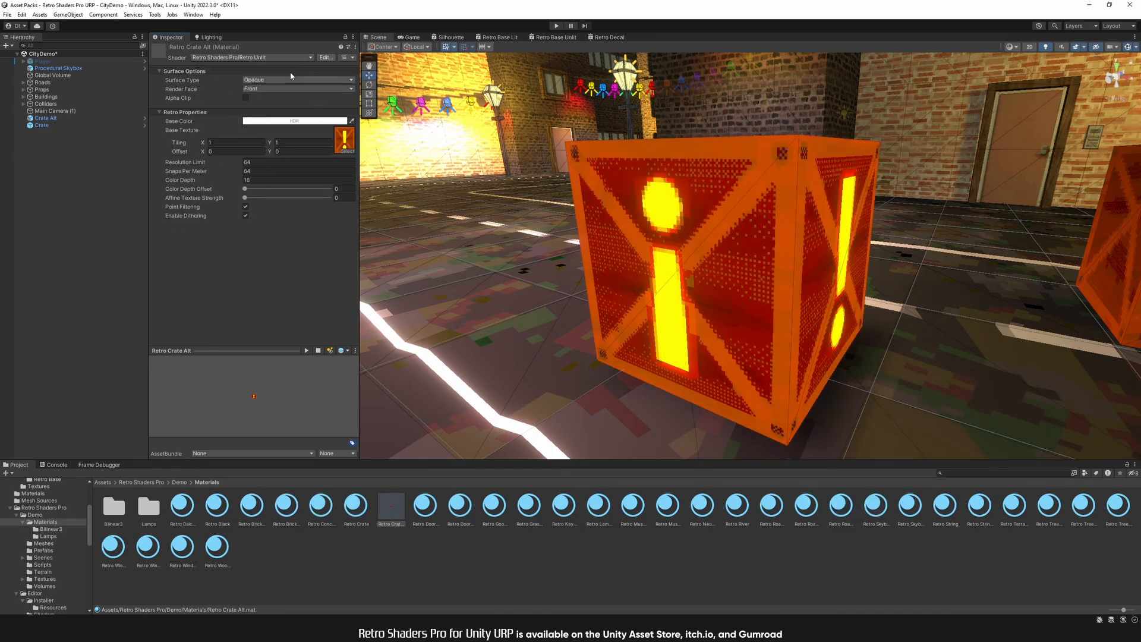
Step: Assign the Retro Shaders Pro/Retro Vertex Lit shader to the Retro Crate Alt material
left_click(250, 58)
left_click(248, 137)
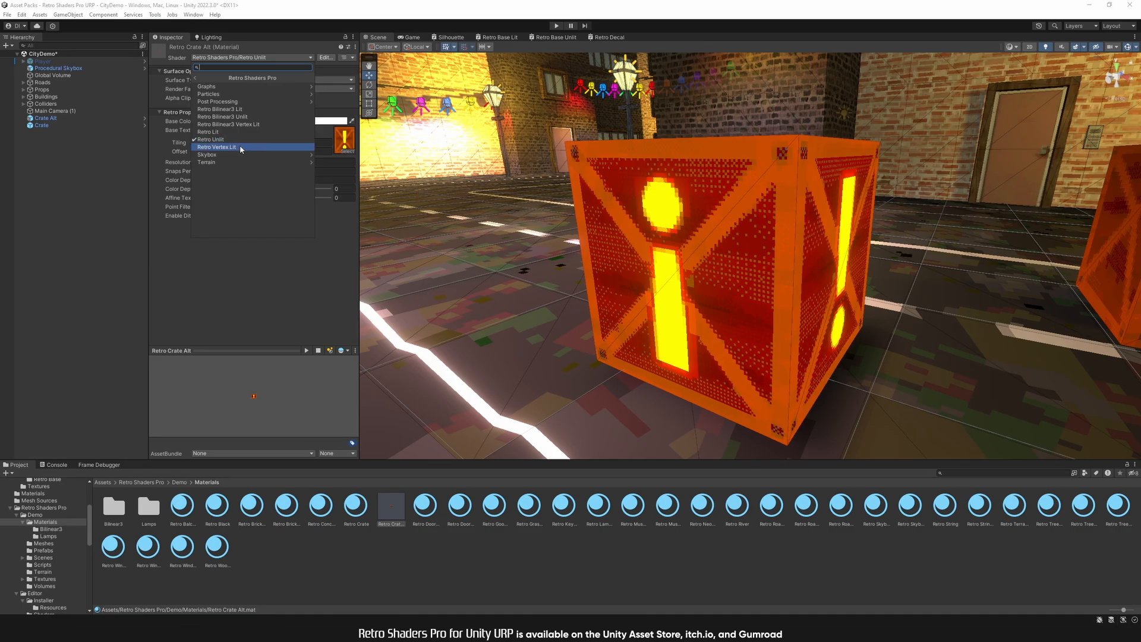
left_click(240, 146)
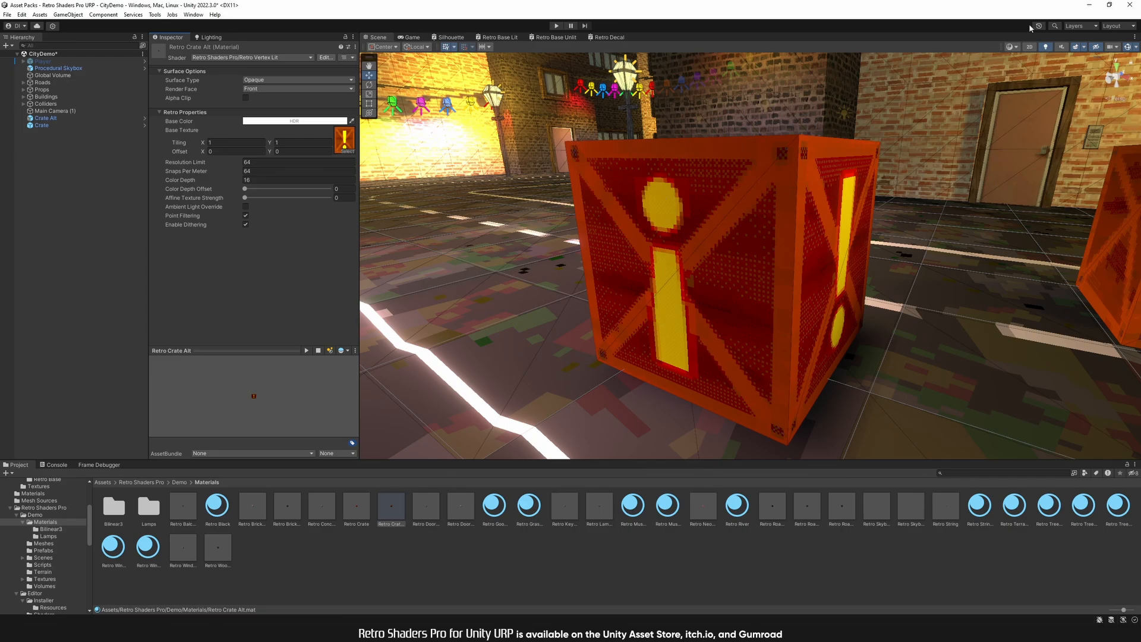
Step: Assign the Retro Shaders Pro/Retro Lit shader to the Retro Crate Alt material
left_click(1010, 46)
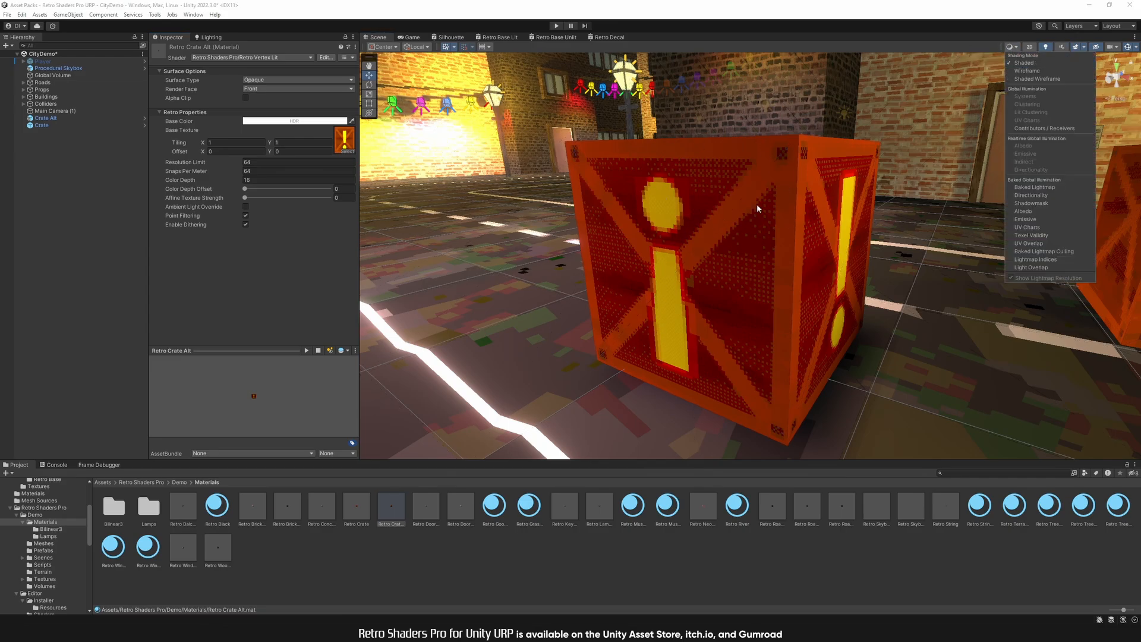
left_click(973, 48)
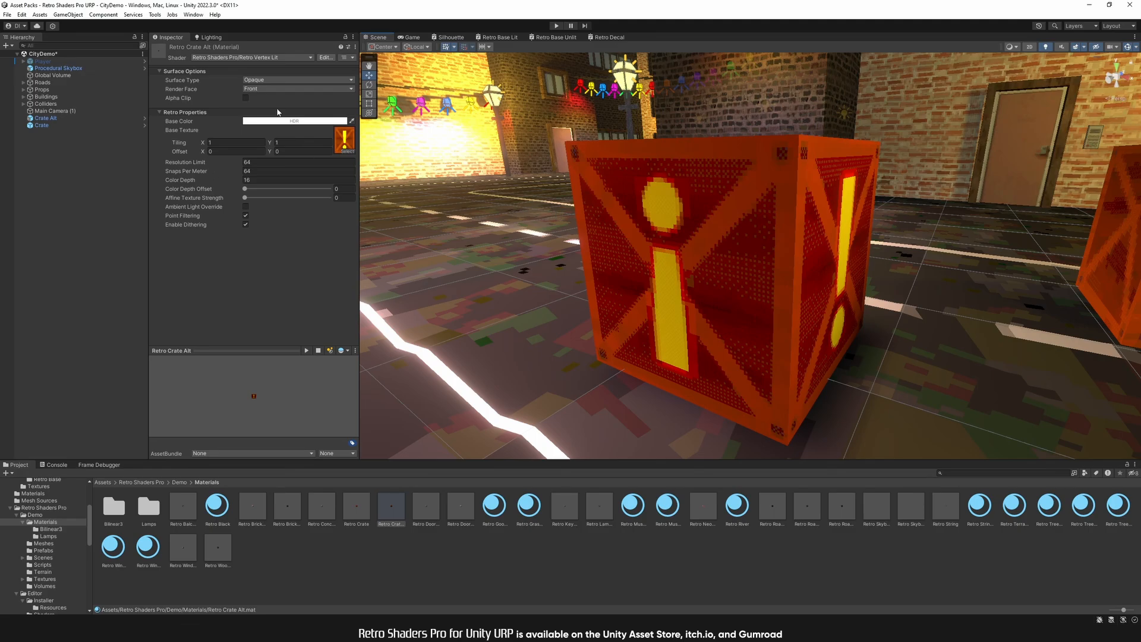
left_click(264, 58)
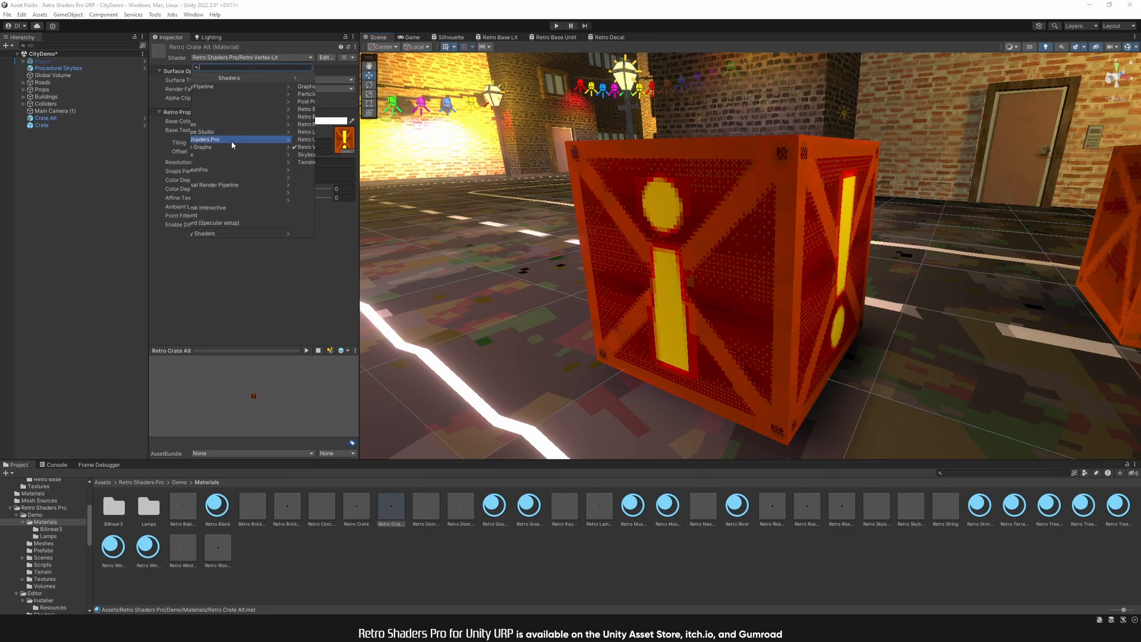
left_click(207, 132)
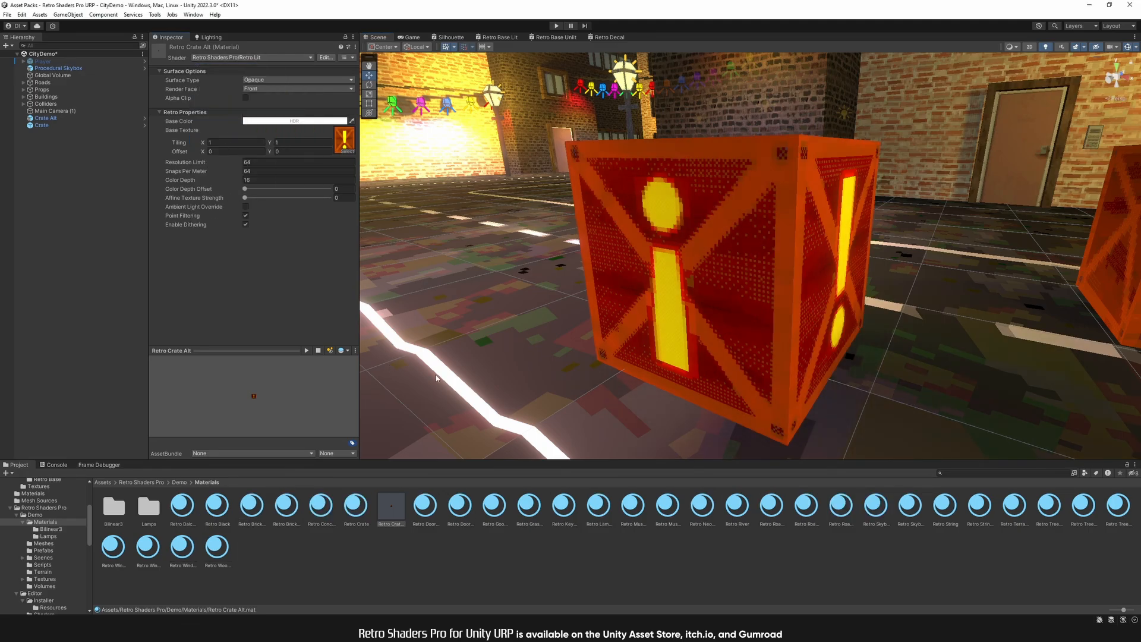
Step: Apply the Bilinear3 Crate Alt material from the Bilinear3 materials folder to the exclamation-mark crate in the scene
double_click(112, 505)
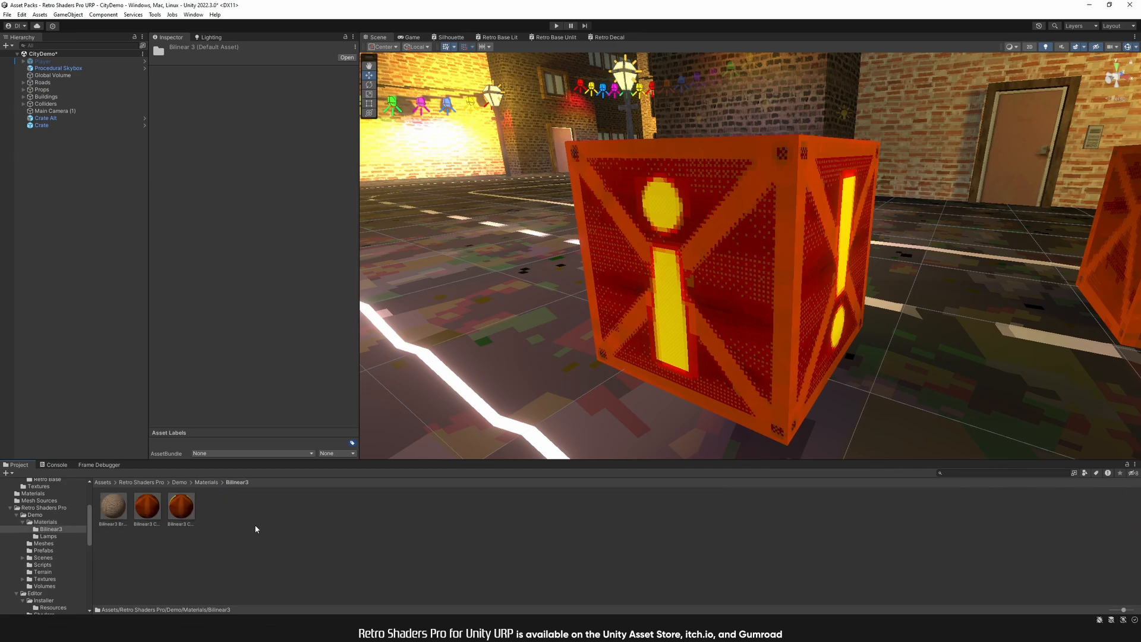
left_click(173, 507)
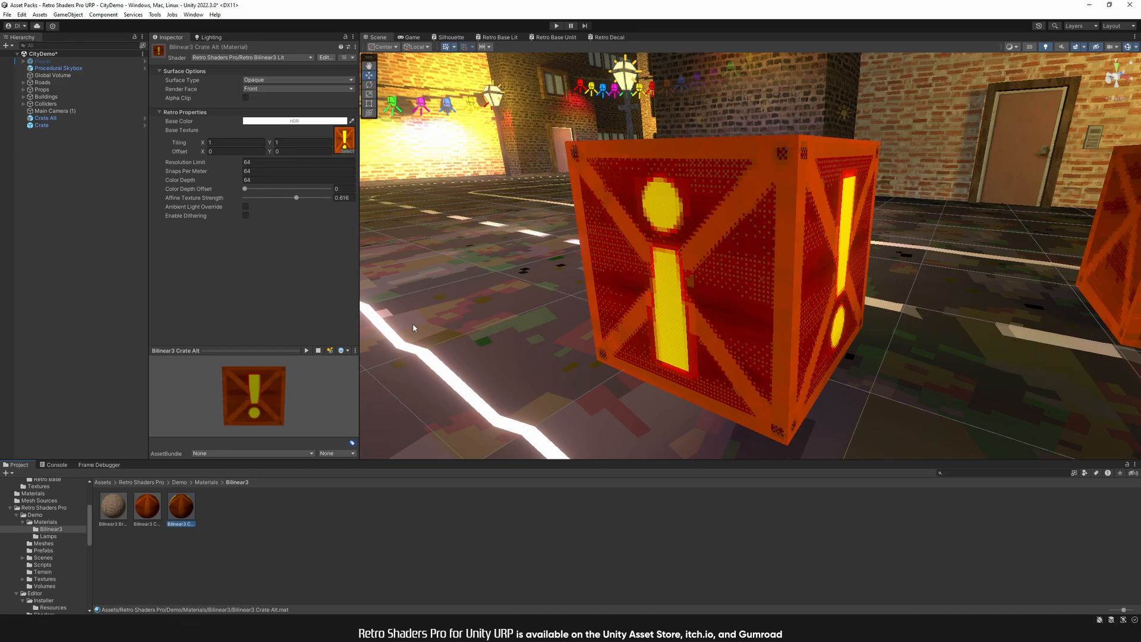
left_click_drag(182, 507, 647, 258)
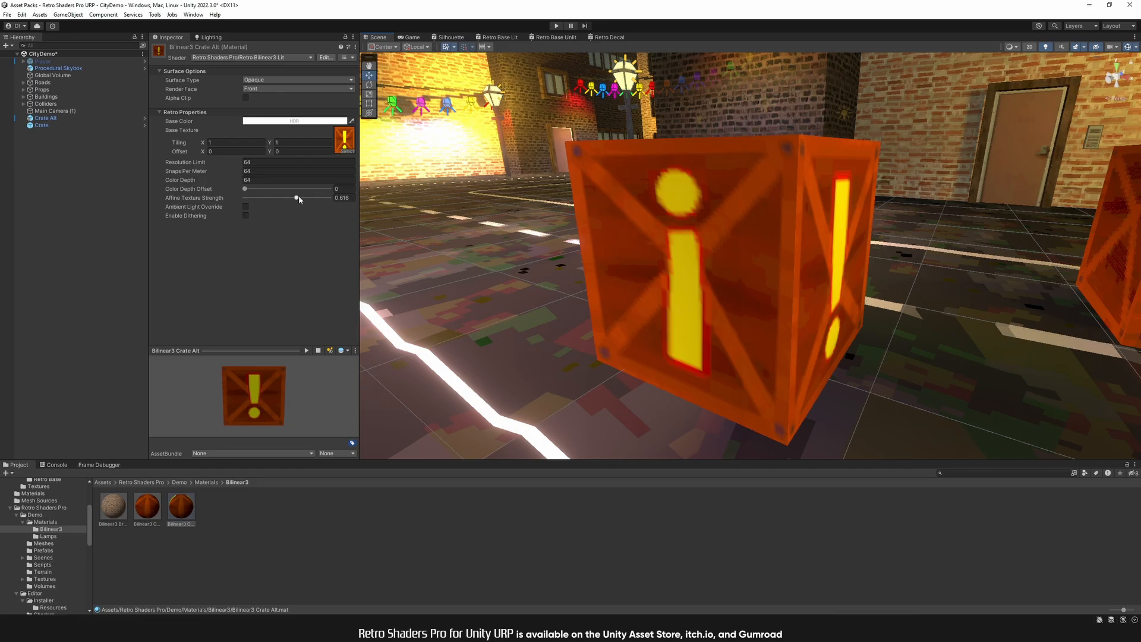
Step: Compare Affine Texture Strength at 0 and 1 on the Bilinear3 Crate Alt material, and leave it at 0
left_click_drag(296, 198, 241, 197)
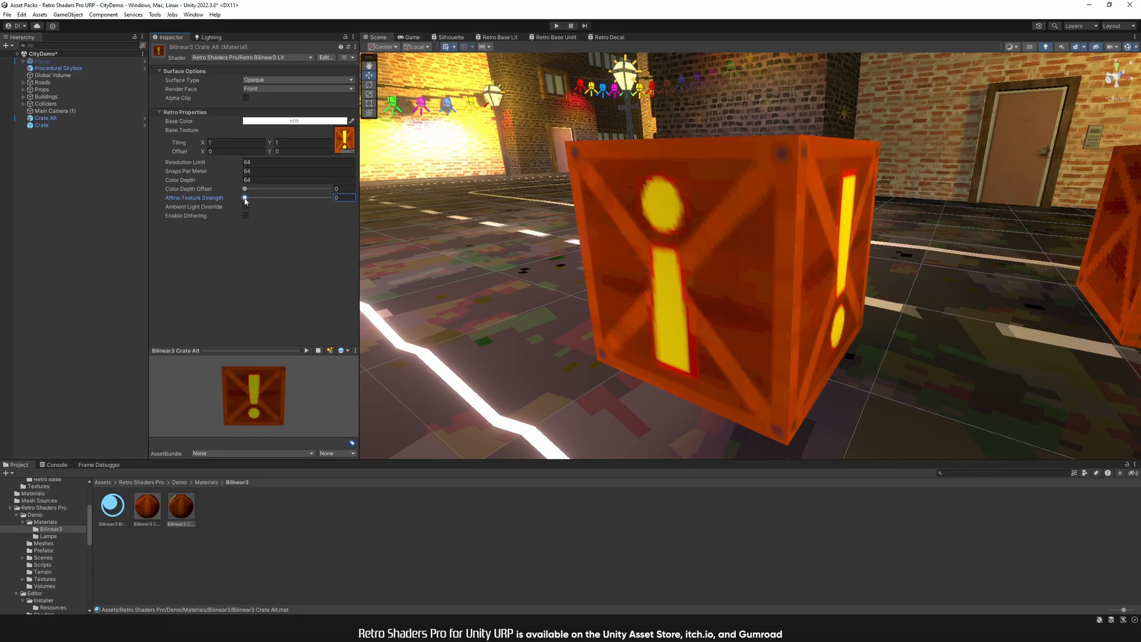
left_click_drag(244, 201, 325, 201)
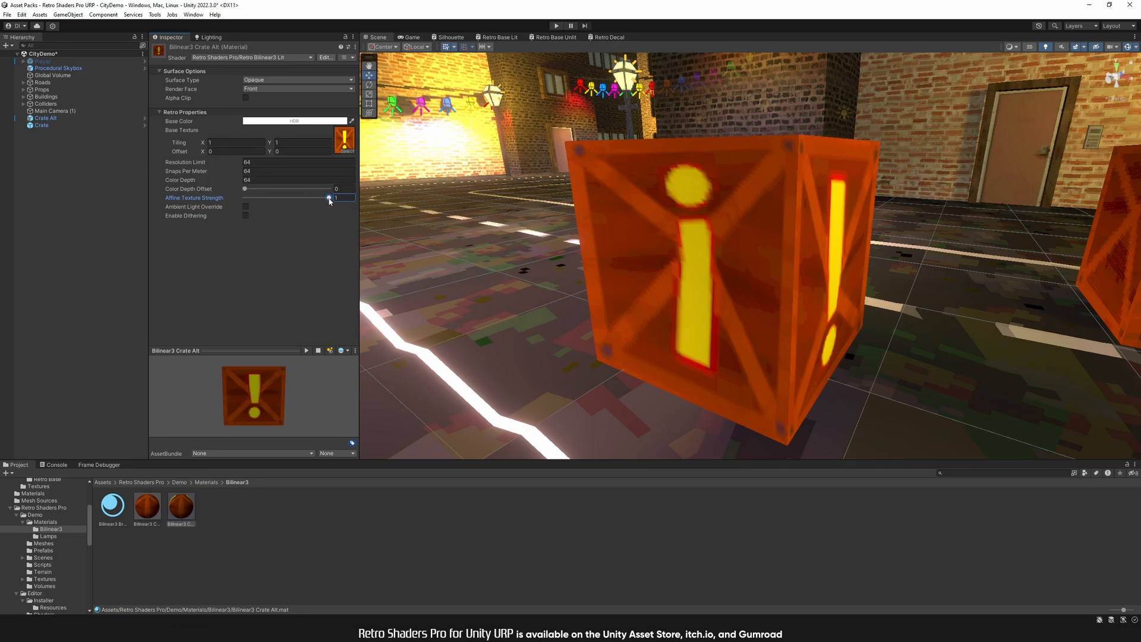
left_click_drag(329, 201, 234, 203)
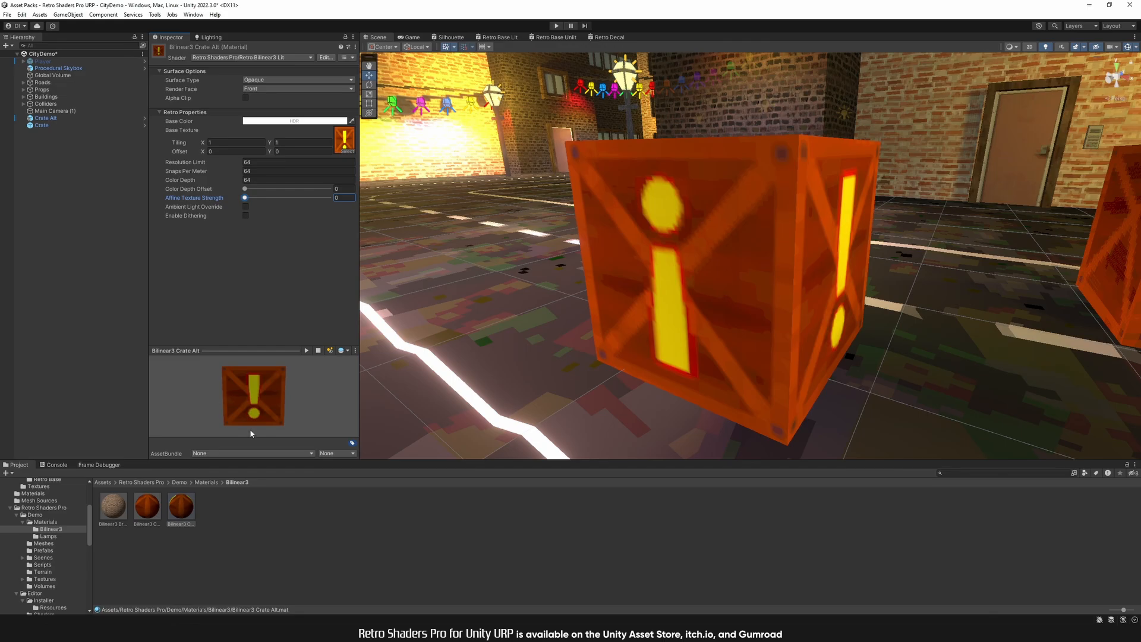
Step: Delete both crates, Crate Alt and Crate, from the street scene
right_click_drag(736, 255, 667, 254)
key("s")
key("d")
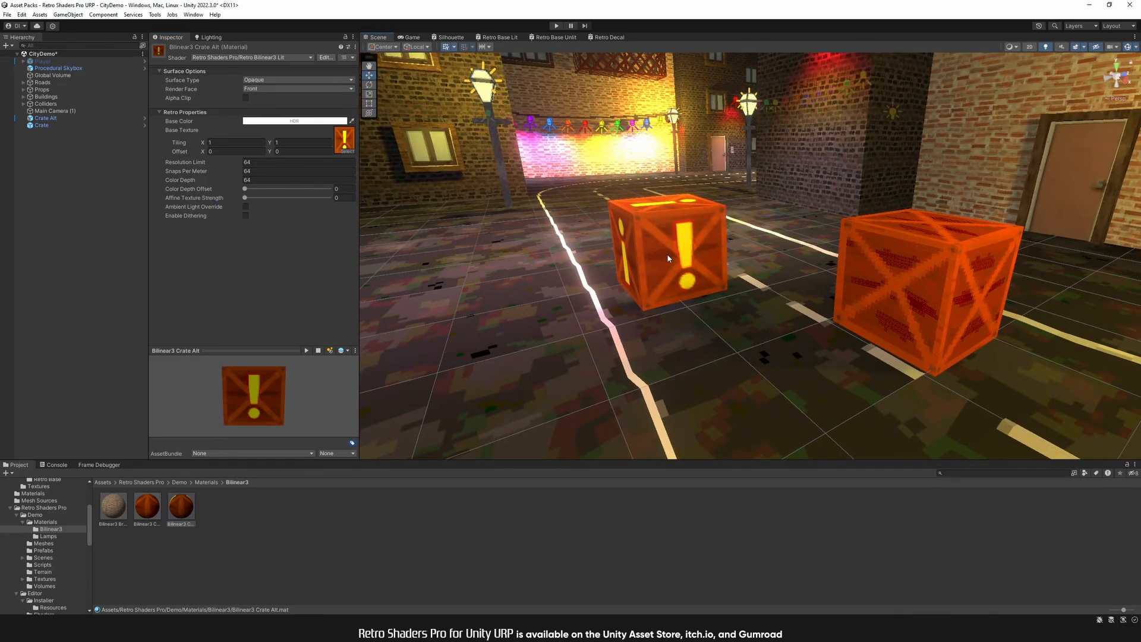
left_click(669, 233)
left_click(895, 270, "shift")
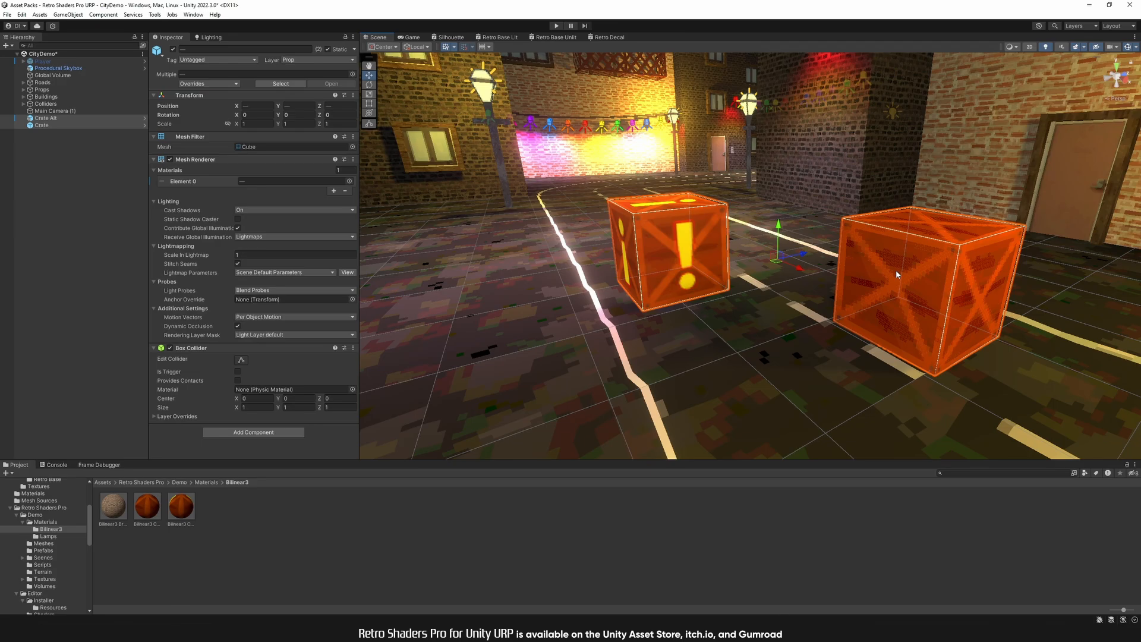
key("Delete")
Step: Remove the CRT renderer feature from Retro_Renderer, add it back through the Global Volume's CRT Settings, and check the renderer's feature list
left_click(82, 76)
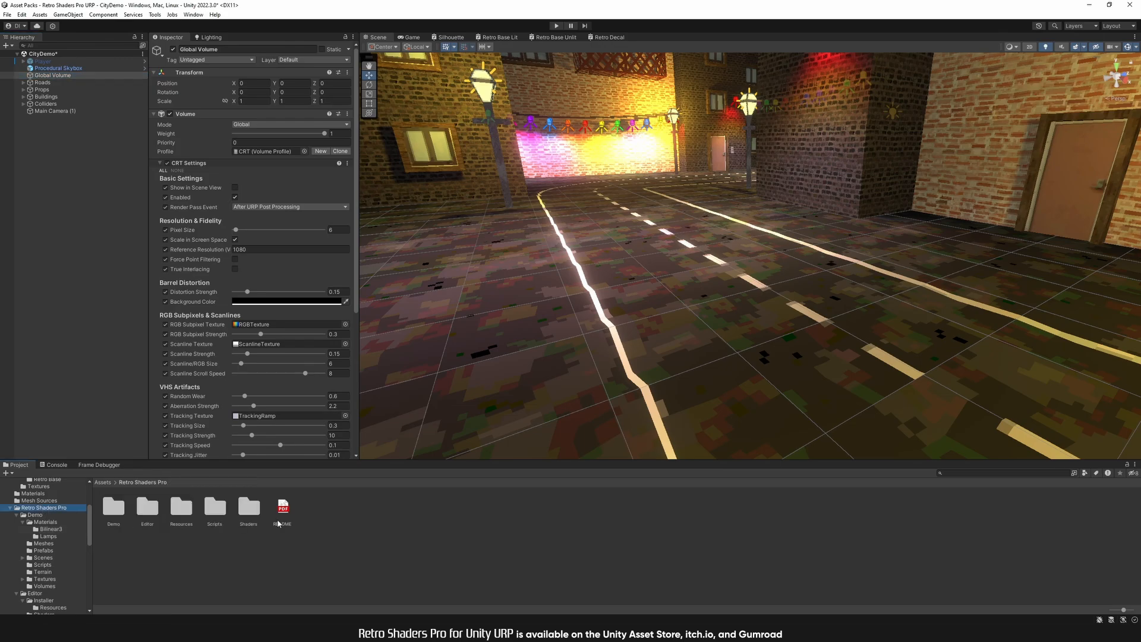
left_click(382, 509)
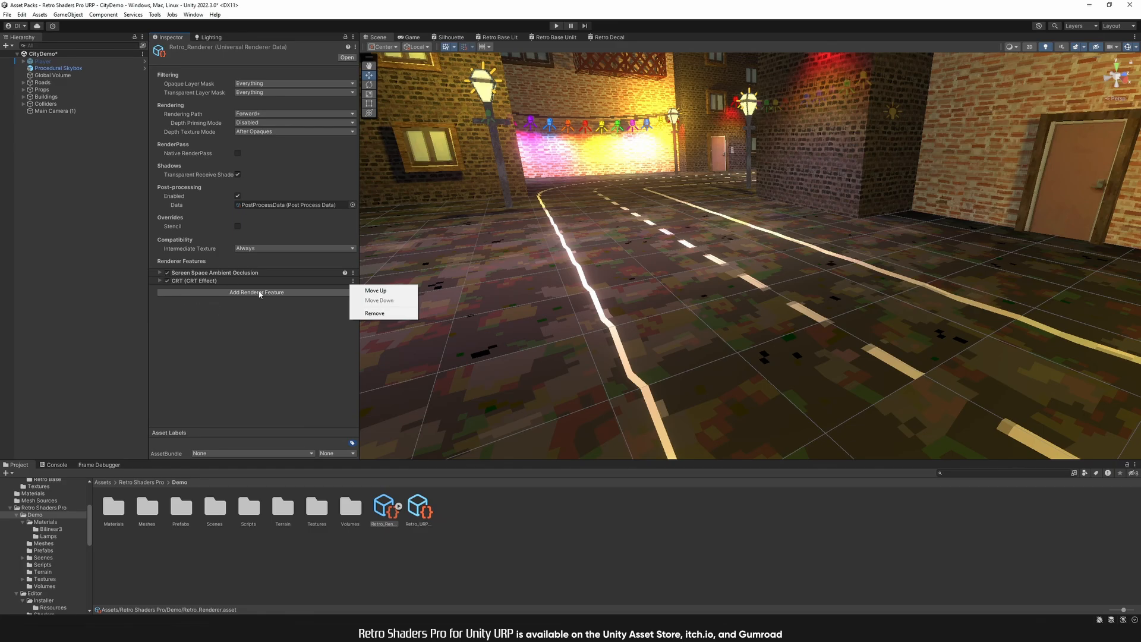
left_click(50, 76)
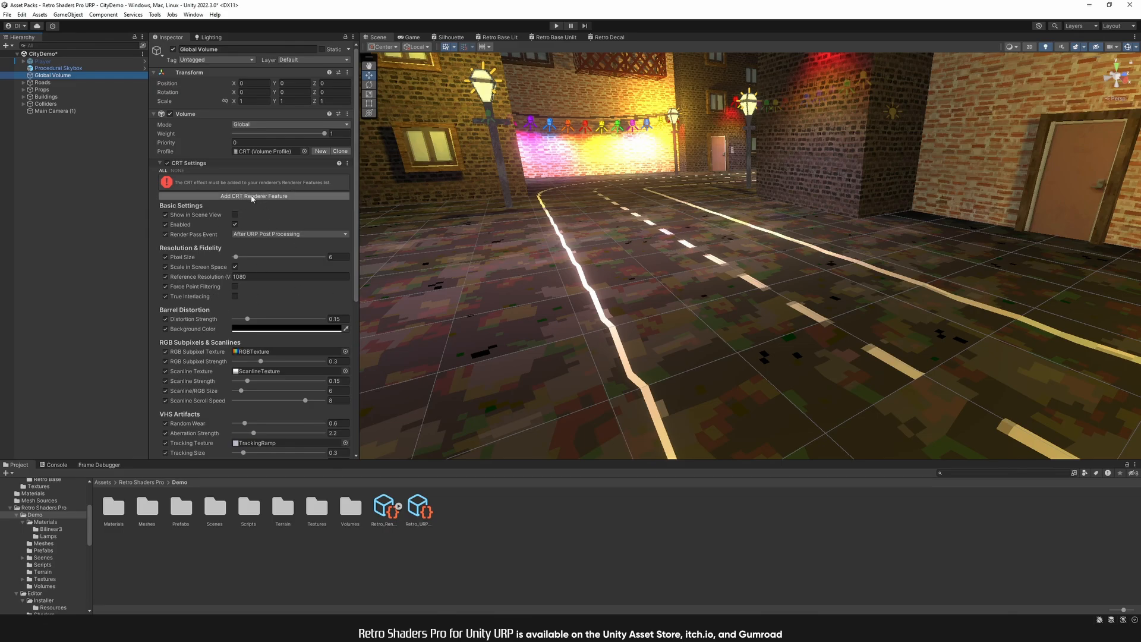
left_click(271, 197)
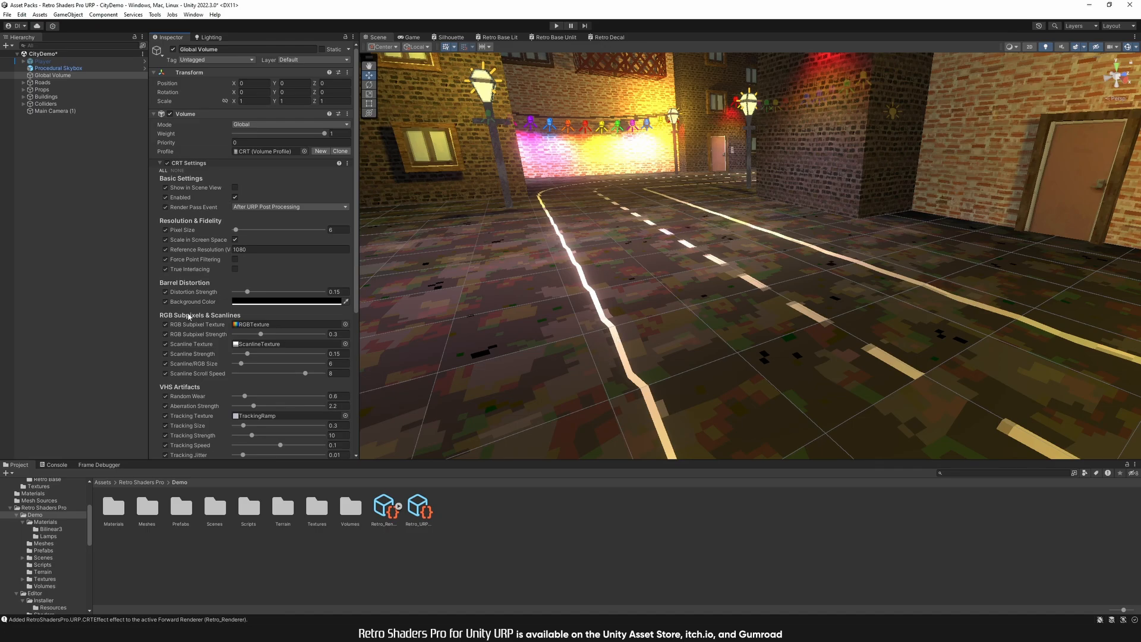
left_click(384, 509)
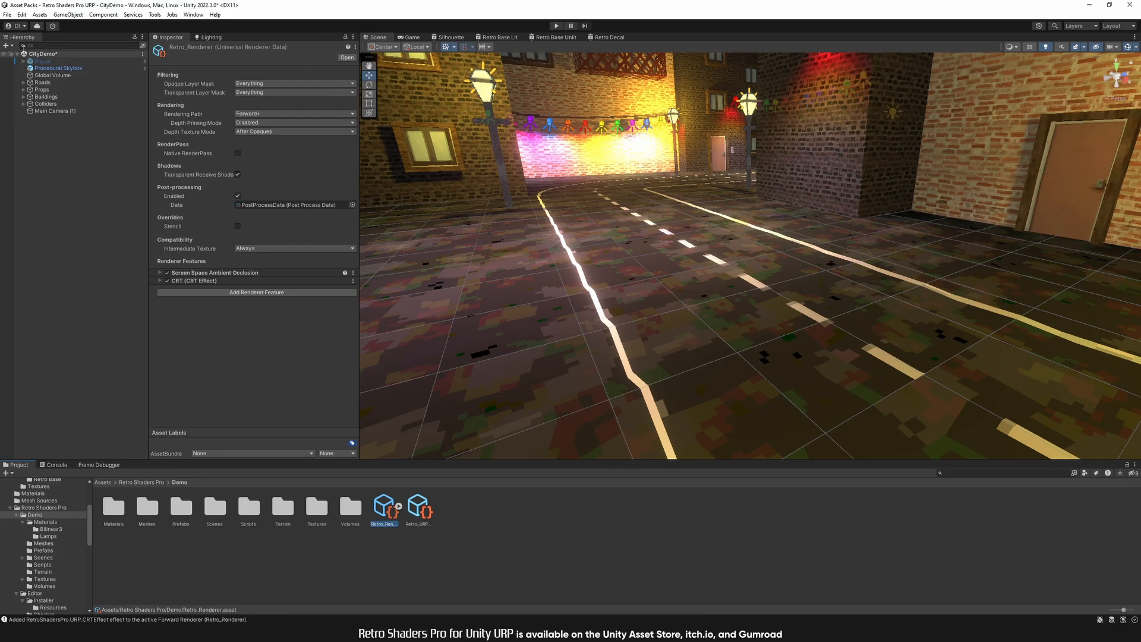
Step: Turn on Show in Scene View in the Global Volume's CRT Settings, and toggle the effect's Enabled option off and back on
left_click(54, 76)
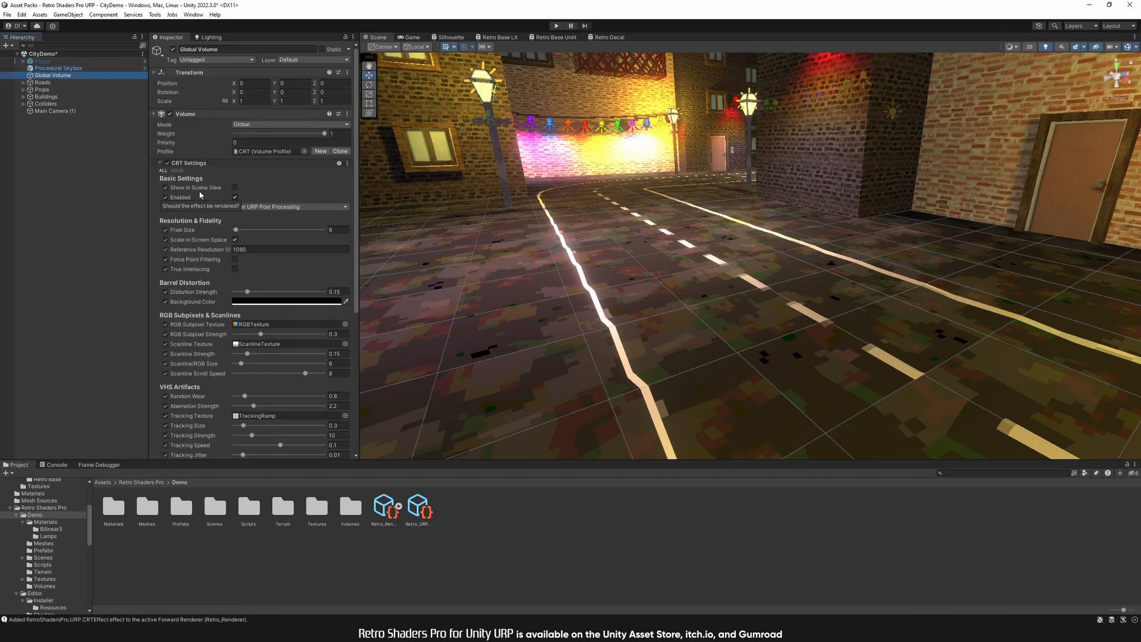
left_click(235, 188)
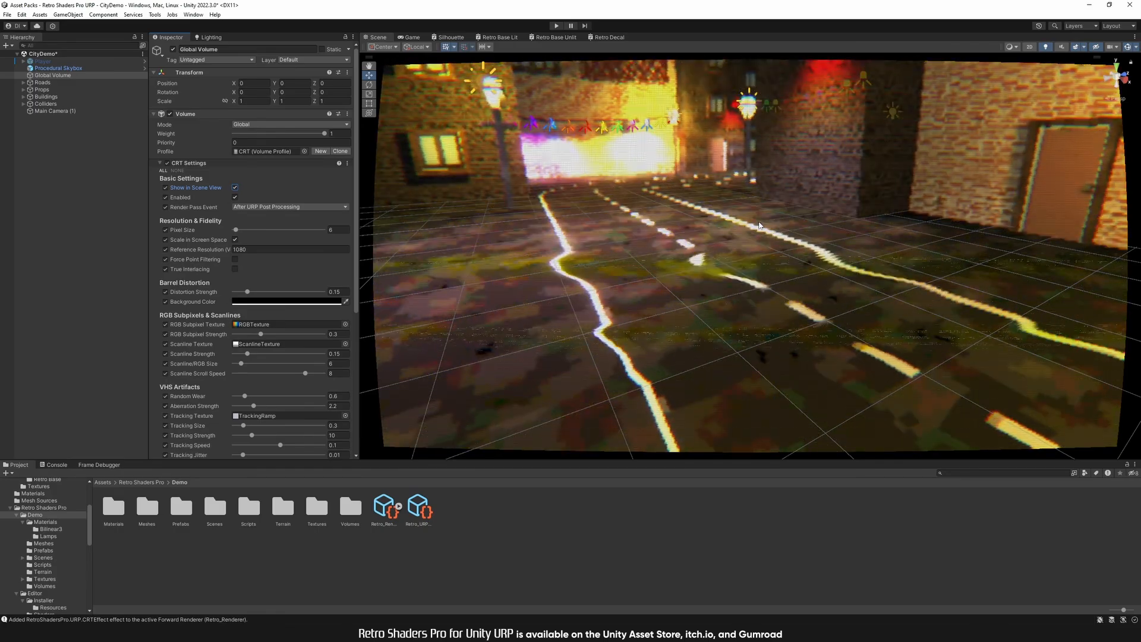
right_click_drag(878, 233, 797, 259)
key("s")
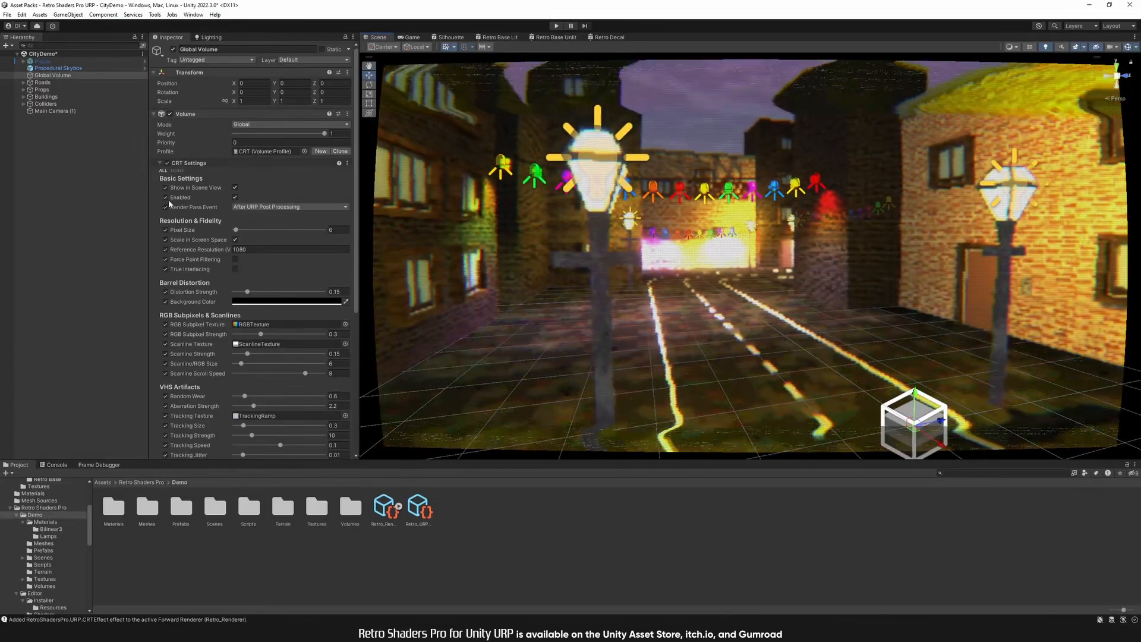
left_click(234, 197)
left_click(234, 198)
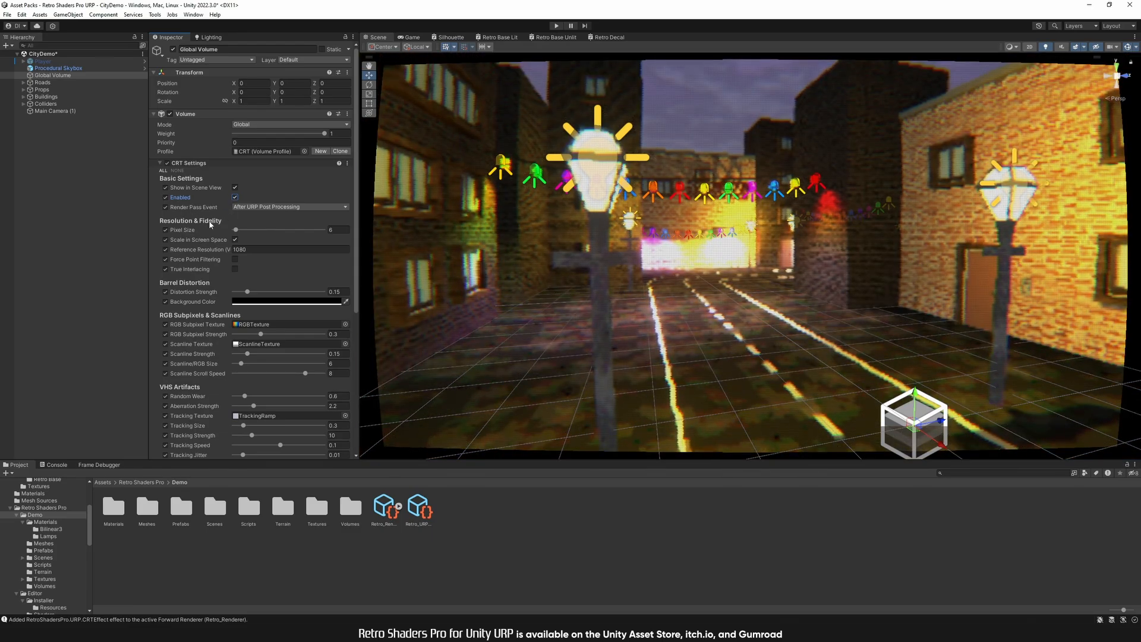
Step: Switch the CRT effect's Render Pass Event to Before URP Post Processing and back to After URP Post Processing
left_click(263, 207)
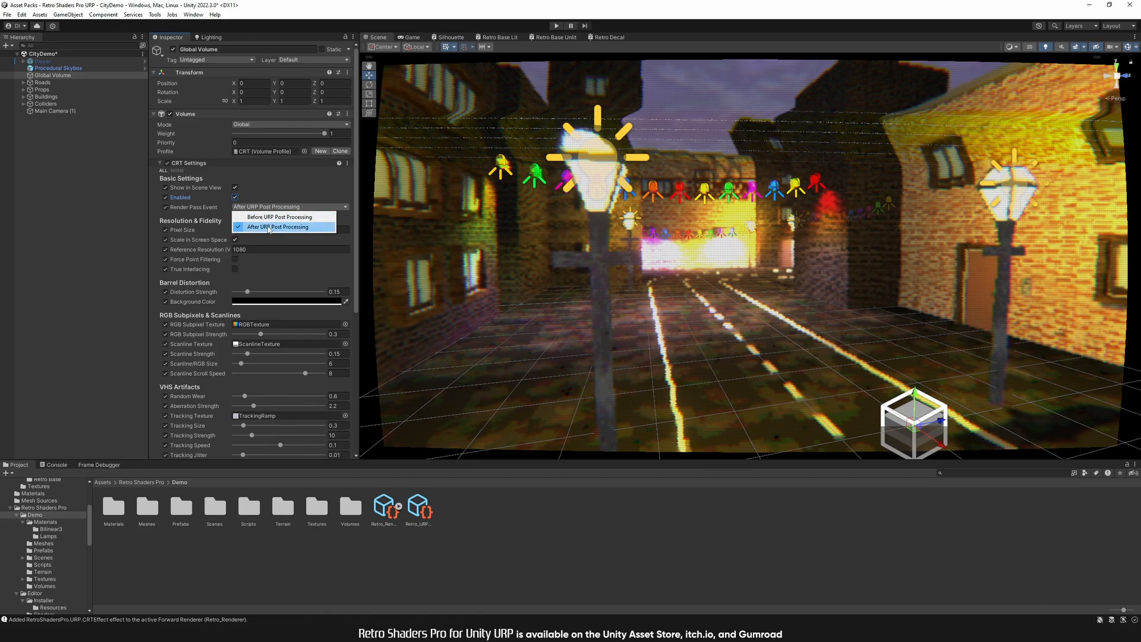
left_click(270, 227)
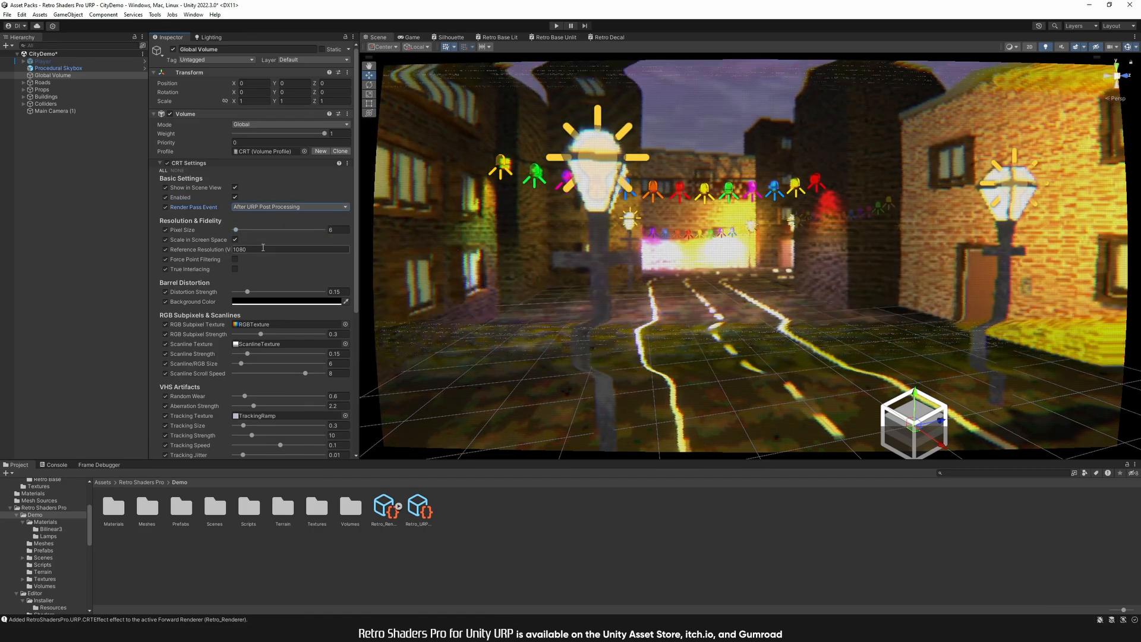
left_click(255, 207)
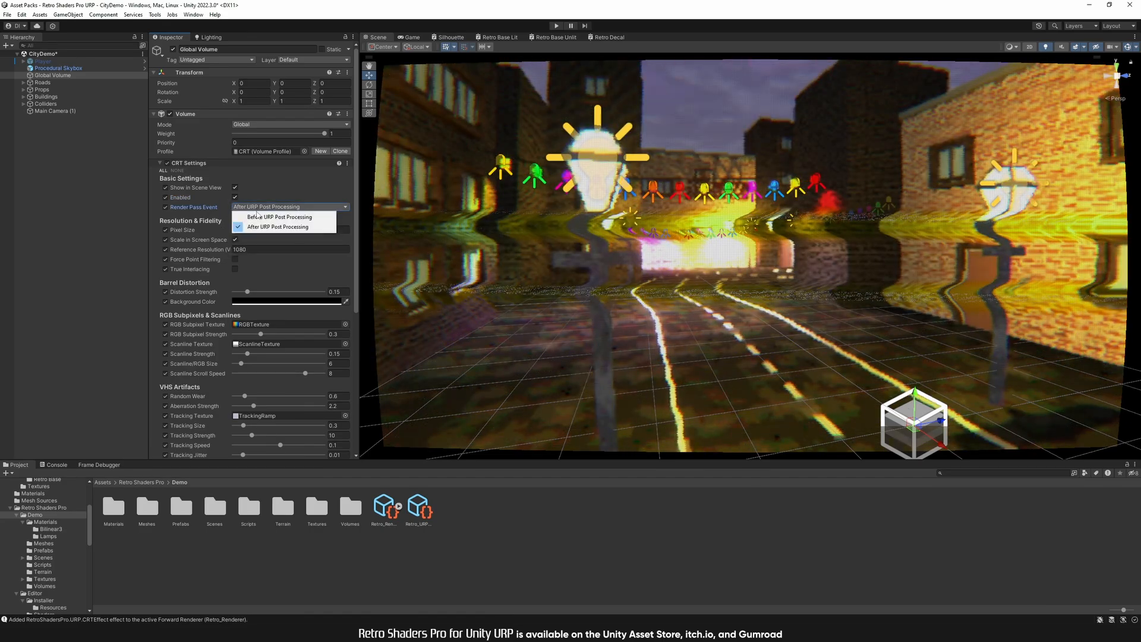
left_click(261, 217)
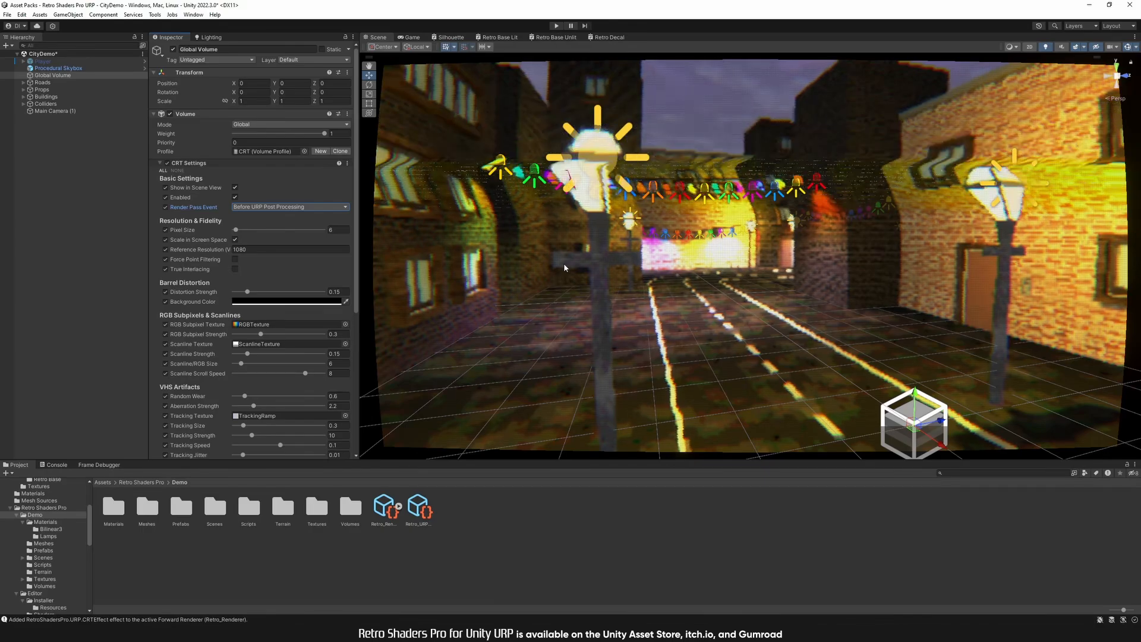
scroll(197, 245, "down", 5)
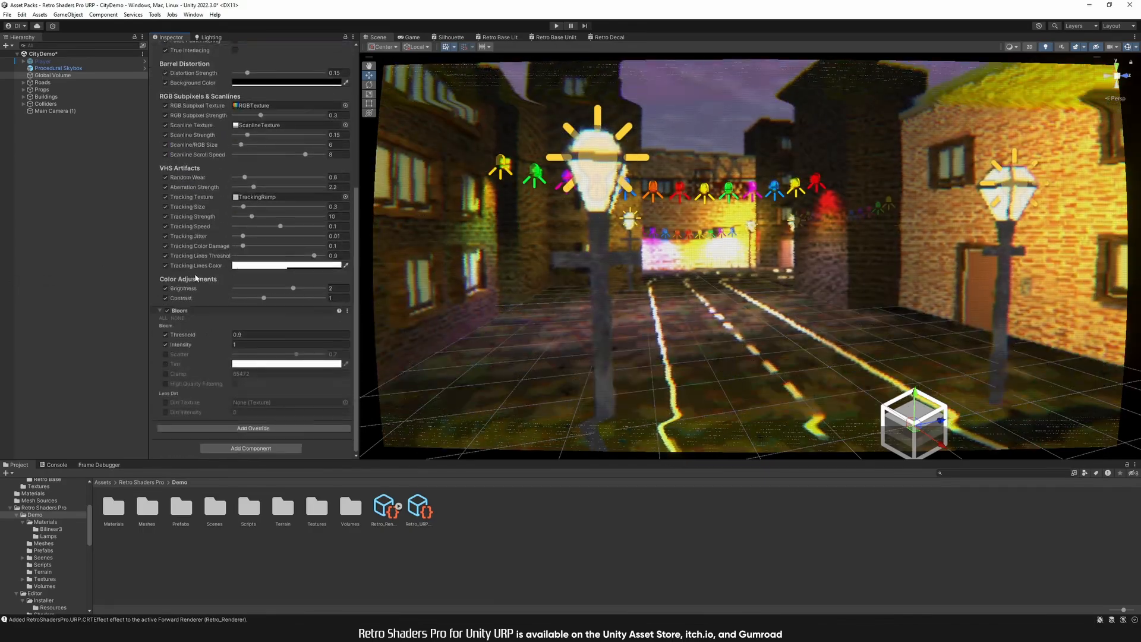
scroll(198, 368, "up", 5)
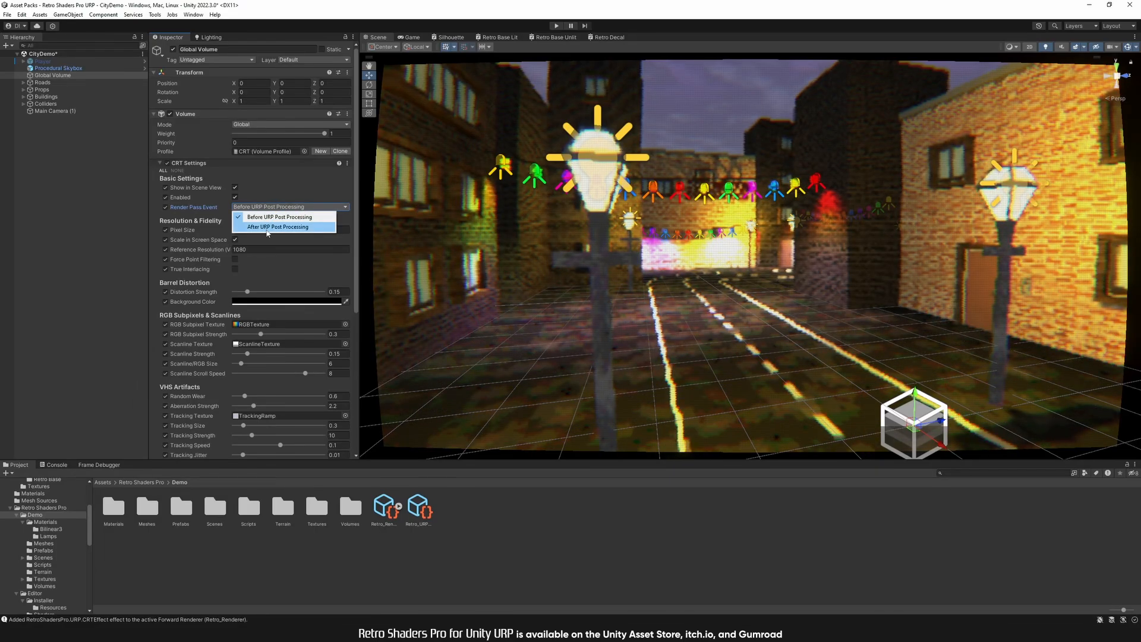
left_click(267, 227)
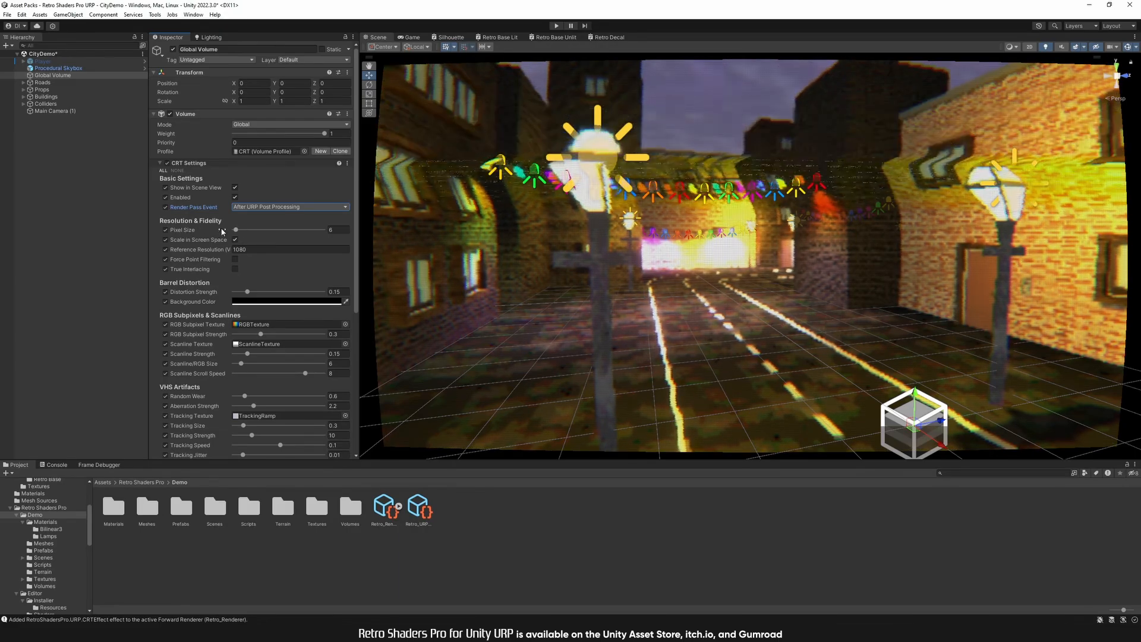
Step: Try a CRT Pixel Size of 71, reduce Random Wear to 0, and set Pixel Size back to 6
left_click_drag(236, 231, 259, 236)
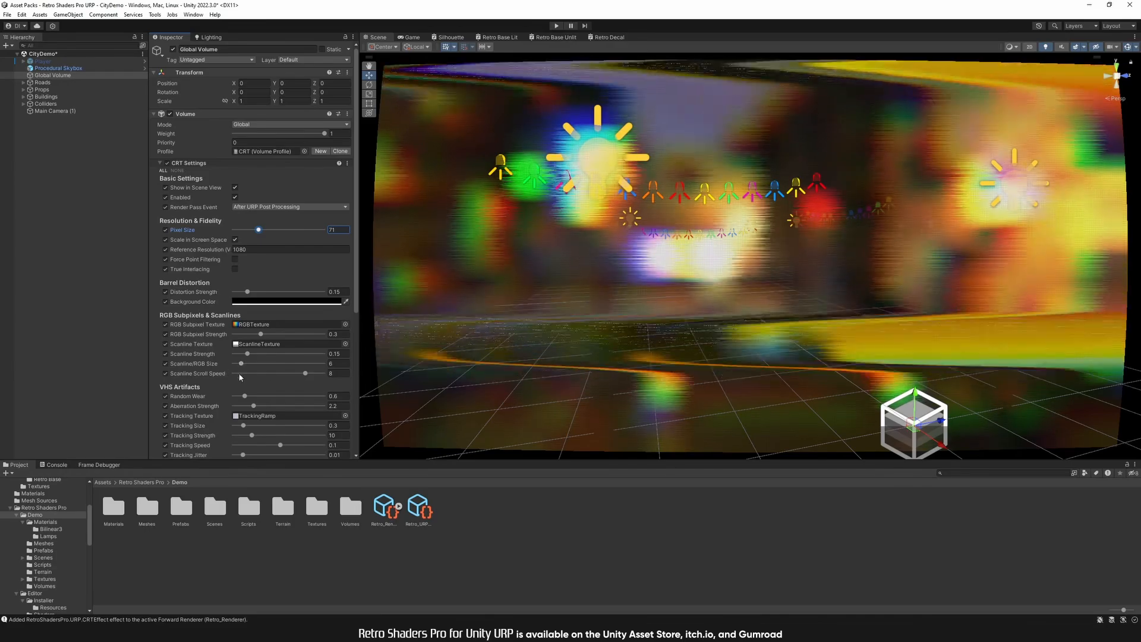
left_click_drag(244, 395, 225, 398)
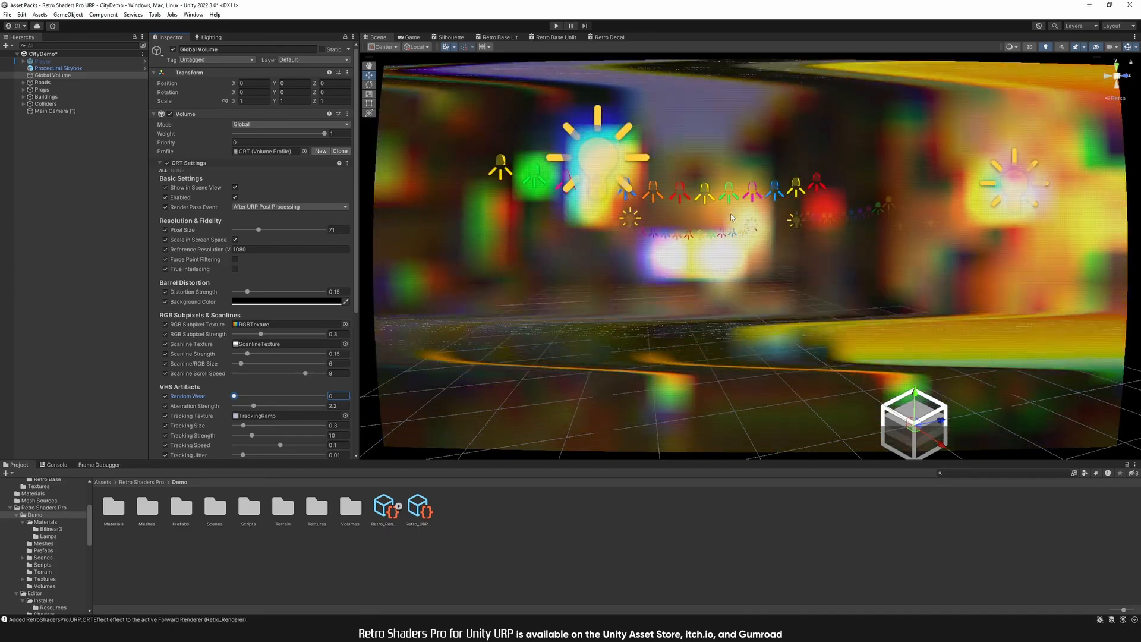
left_click(343, 229)
type("6")
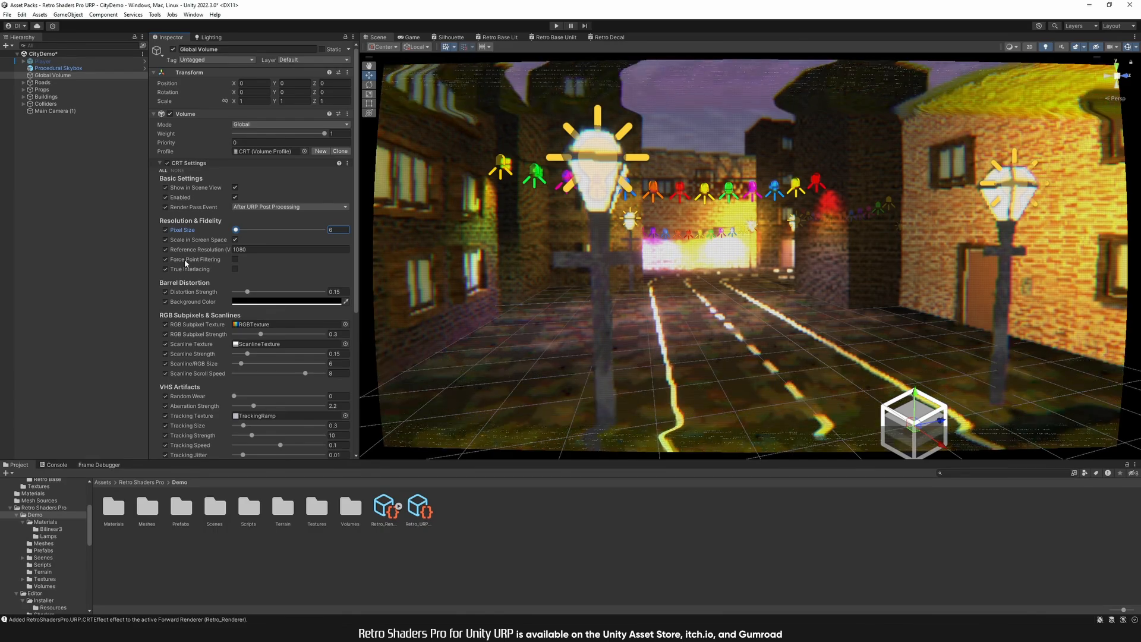
Step: Toggle Force Point Filtering on and off for the CRT effect, and enable True Interlacing
left_click(235, 260)
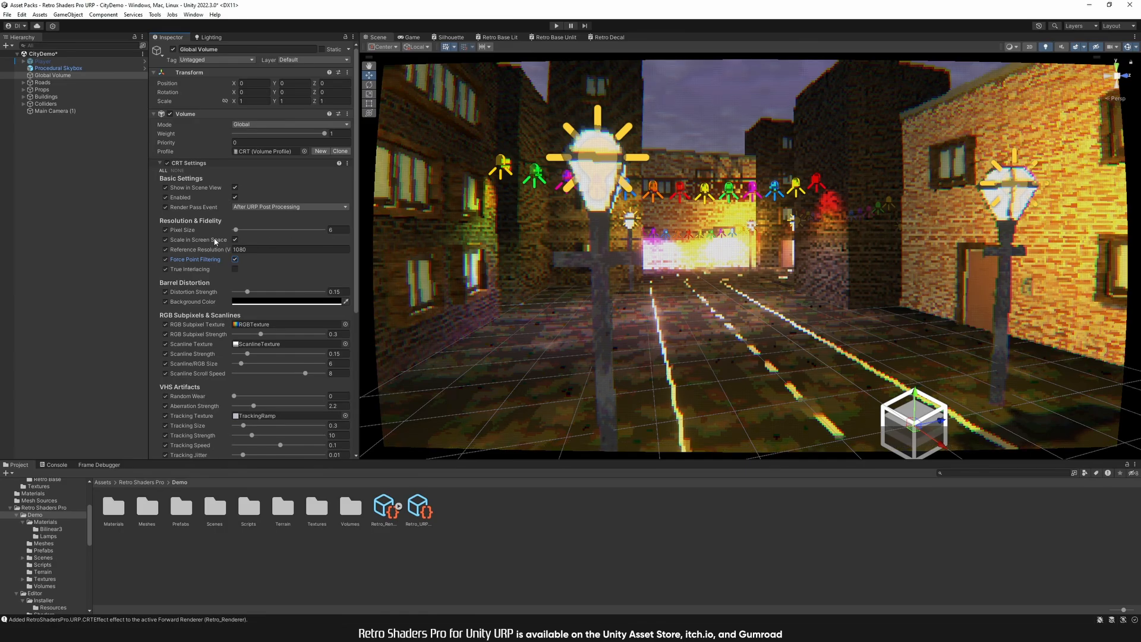
left_click(235, 259)
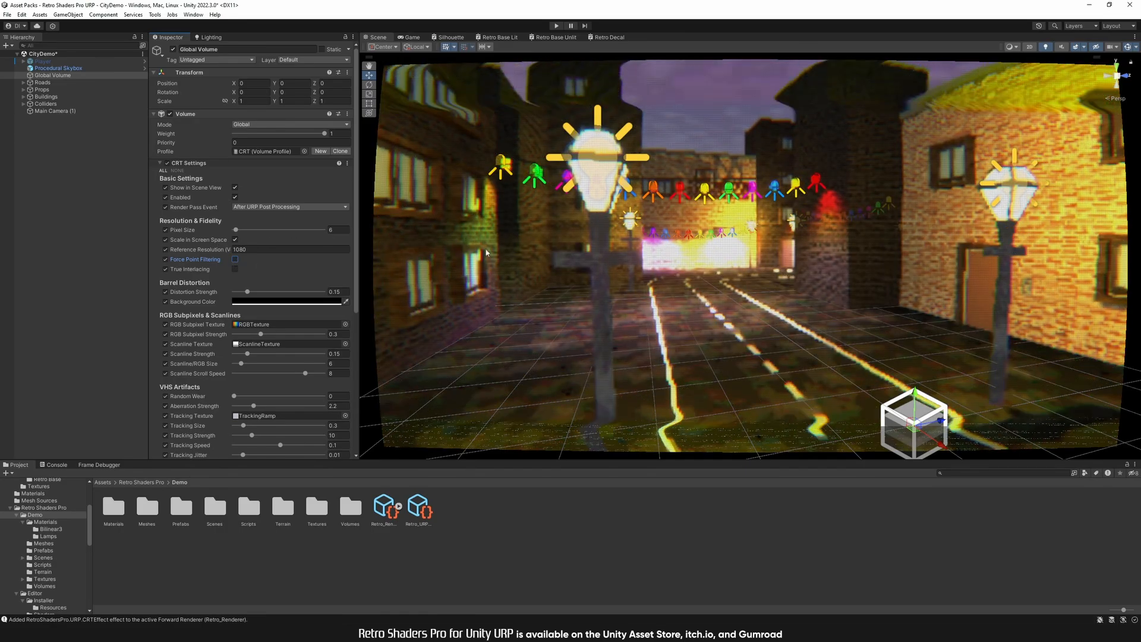
left_click(234, 268)
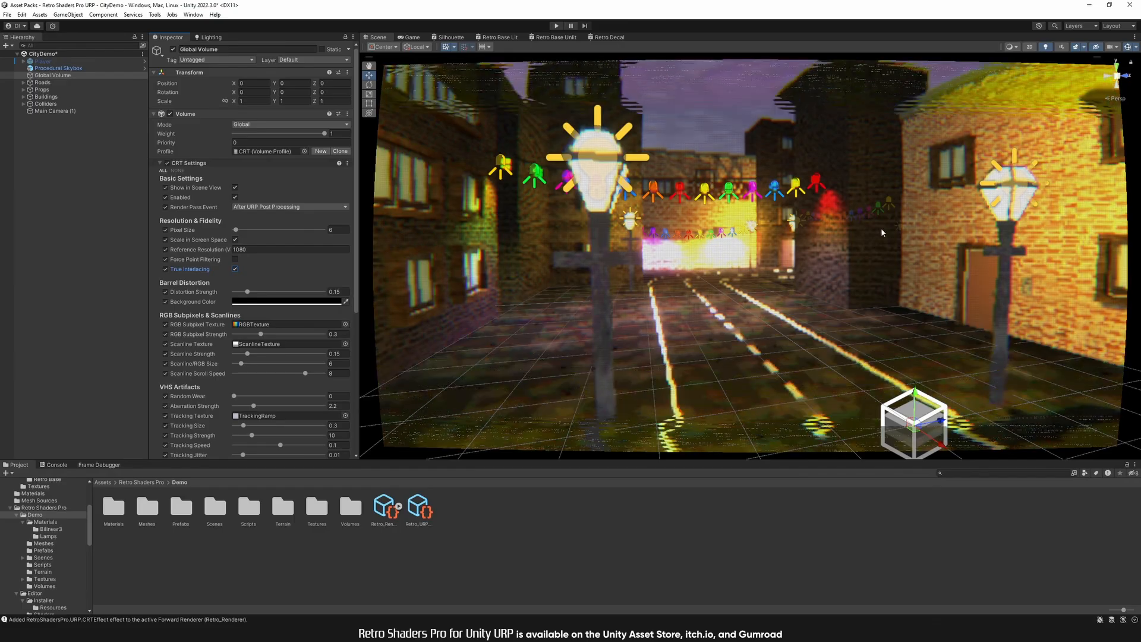
right_click_drag(925, 185, 946, 168)
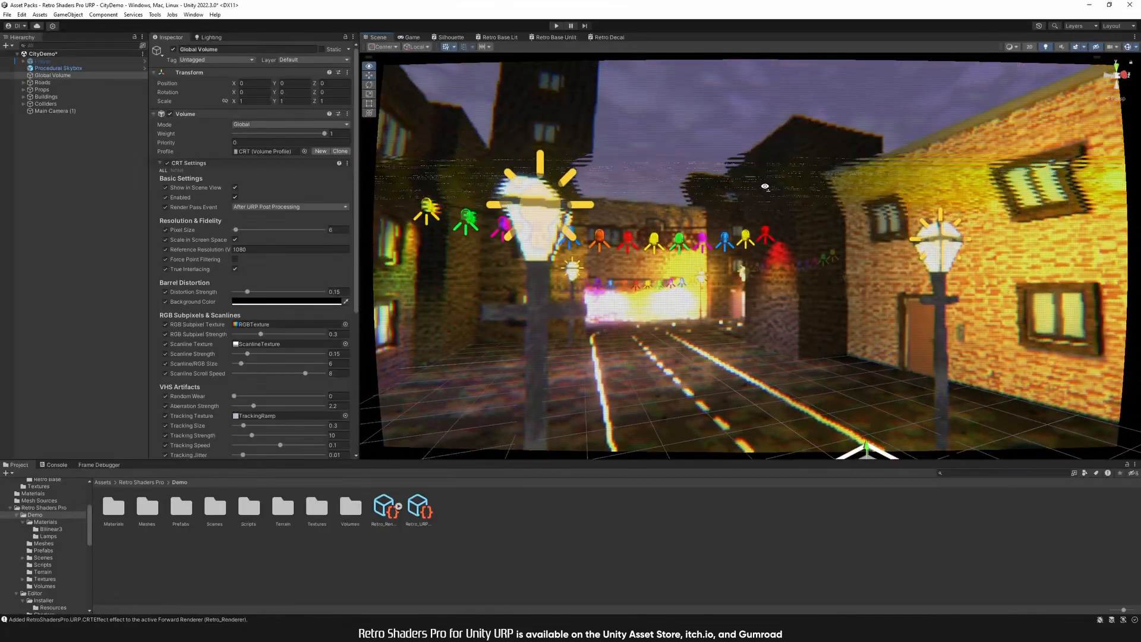
Step: Inspect the interlaced image while moving around the street scene, and turn off True Interlacing for the CRT effect
right_click_drag(765, 186, 776, 204)
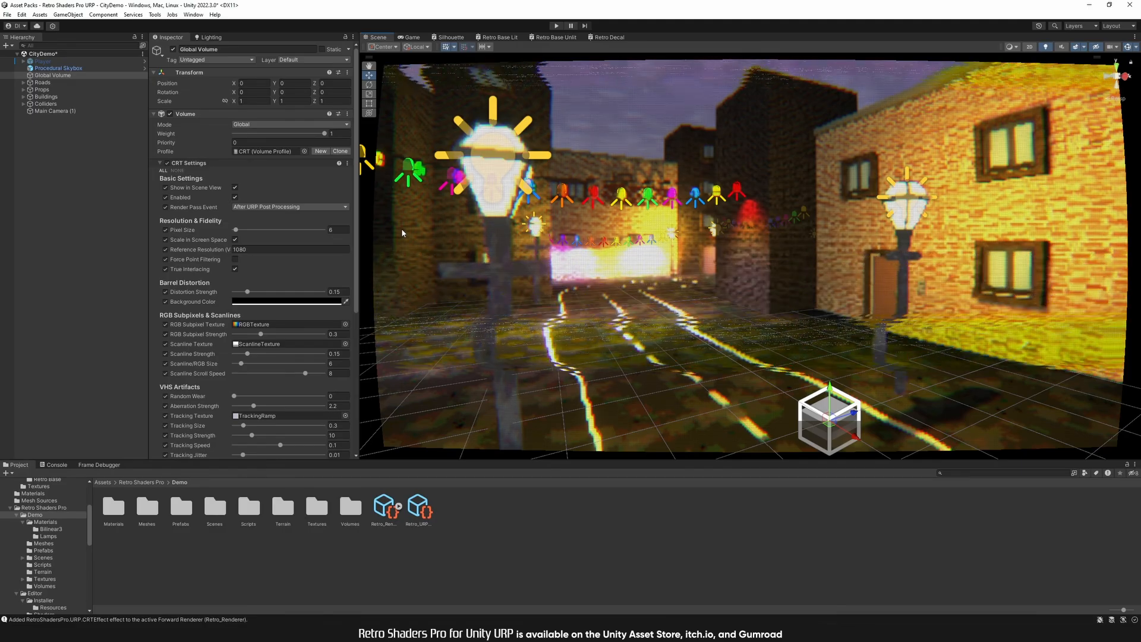
right_click_drag(730, 215, 804, 261)
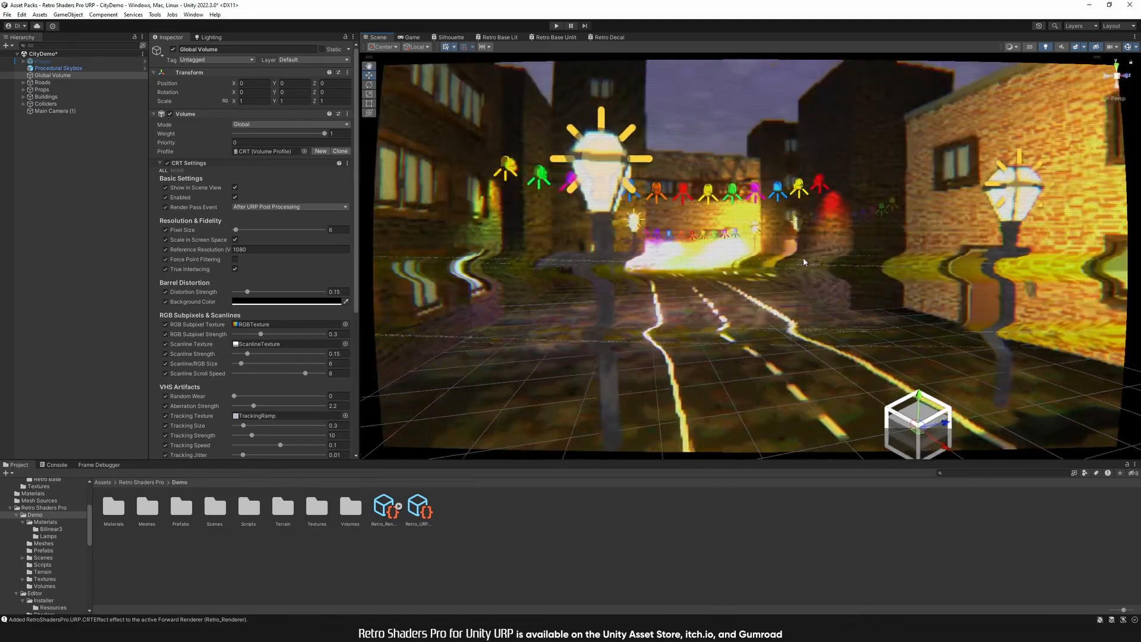
right_click_drag(561, 237, 592, 238)
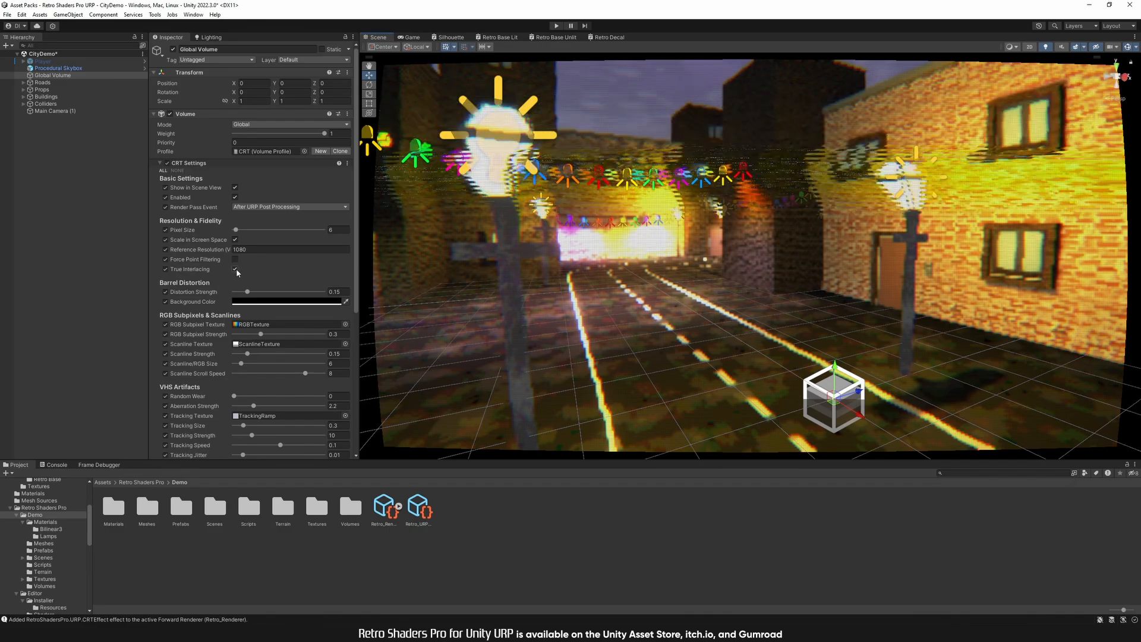
left_click(235, 269)
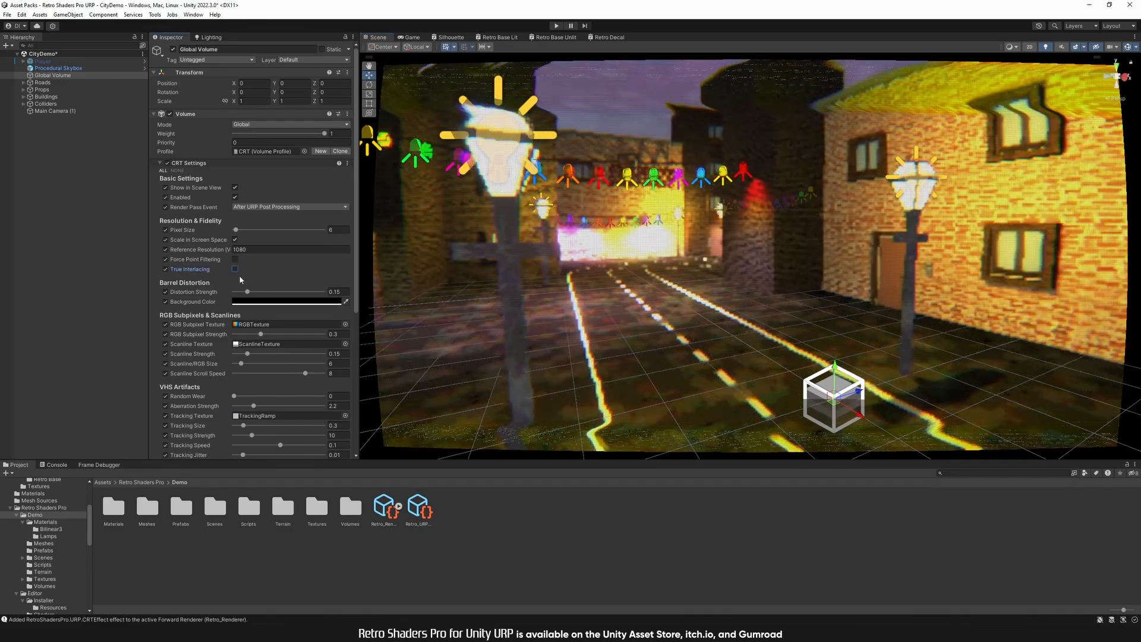
mouse_move(854, 266)
right_mouse_down()
mouse_move(802, 251)
mouse_move(832, 272)
right_mouse_up()
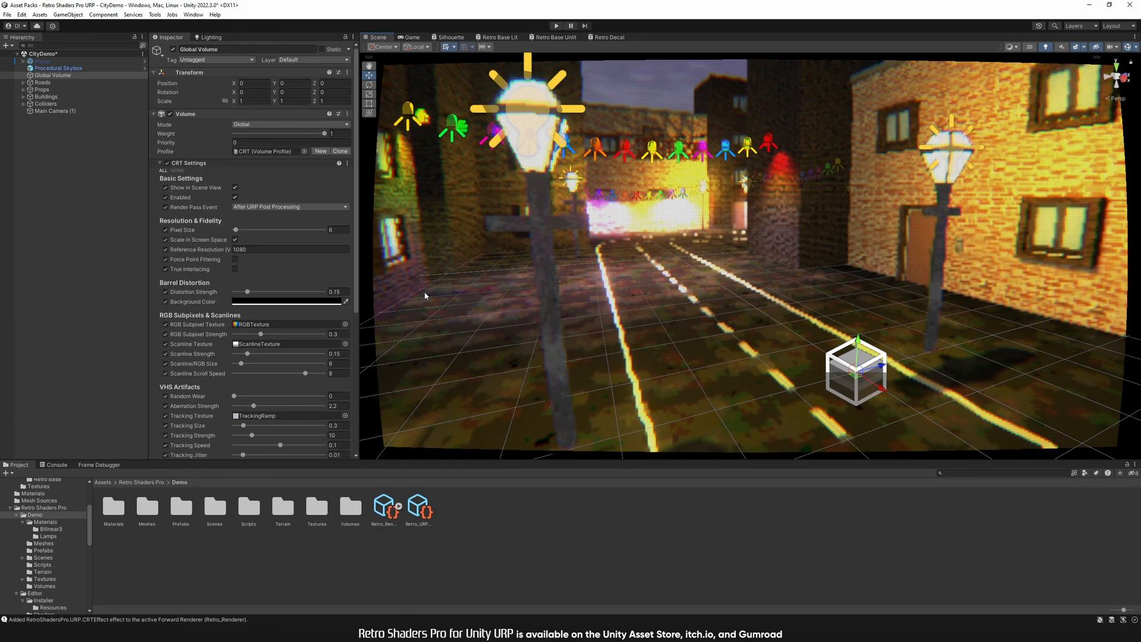
Step: Try a Distortion Strength of 0 and undo it, and try other Background Color shades before returning to black
left_click_drag(248, 292, 223, 294)
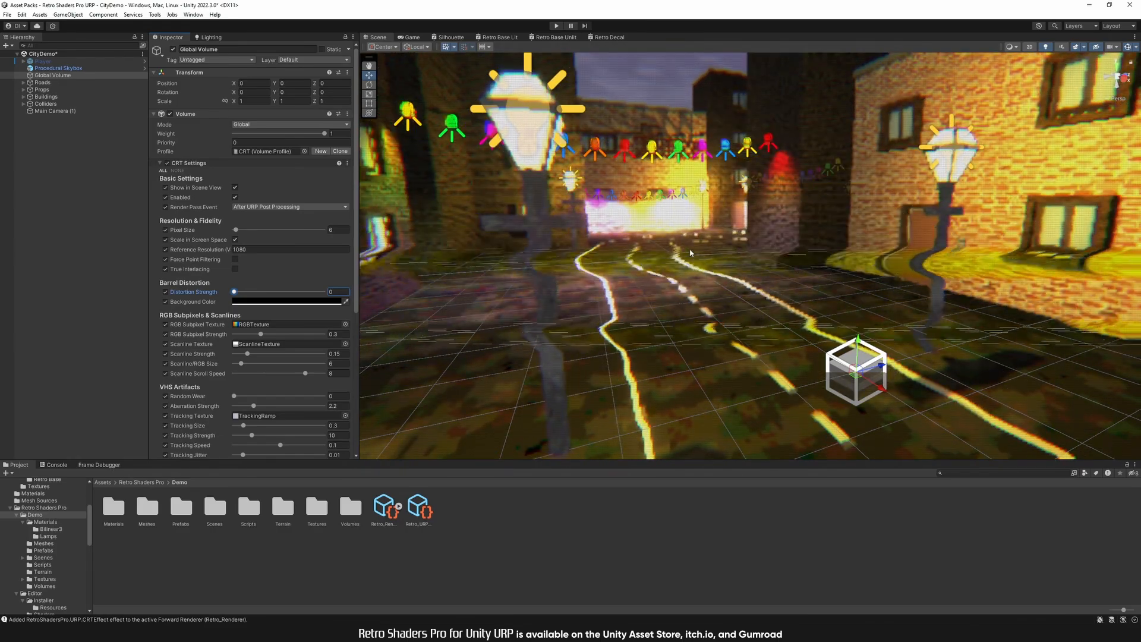
key("ctrl+z")
left_click(273, 301)
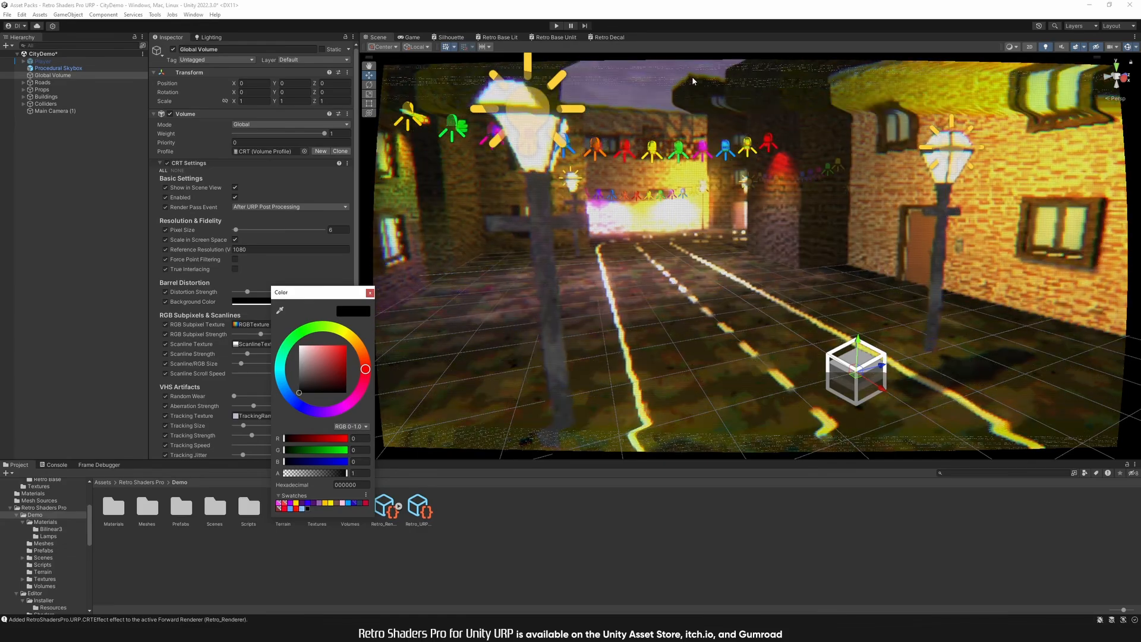
mouse_move(316, 364)
left_mouse_down()
mouse_move(347, 346)
mouse_move(283, 324)
mouse_move(293, 402)
left_mouse_up()
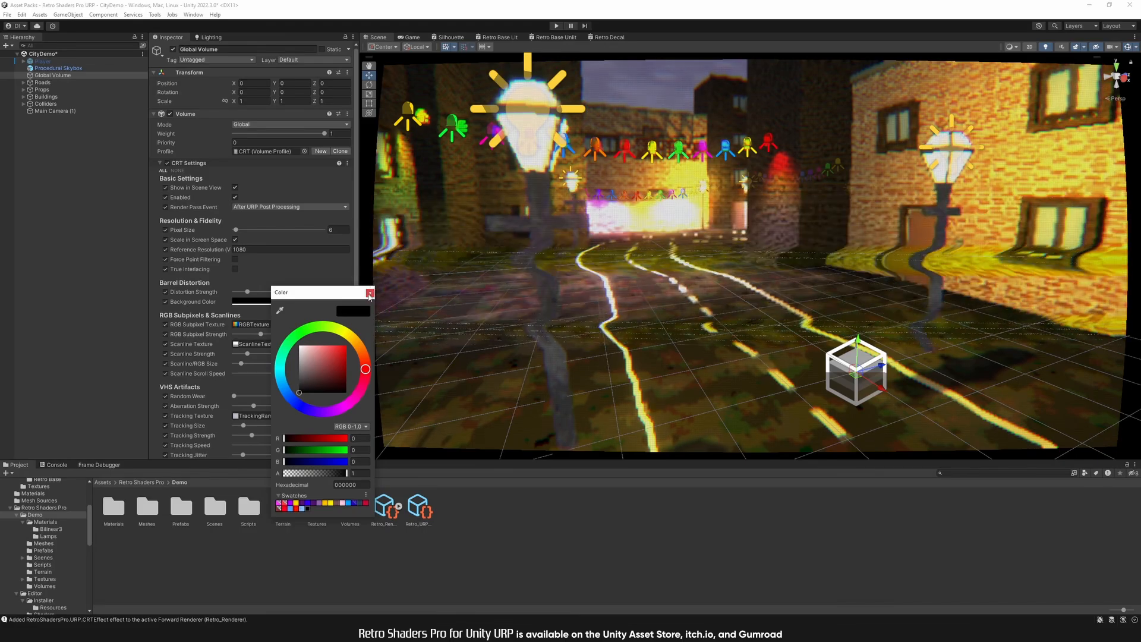
left_click(369, 292)
Step: Try RGB Subpixel Strength values of 1 and 0.82 with Brightness at 3, and undo these changes
scroll(189, 314, "down", 1)
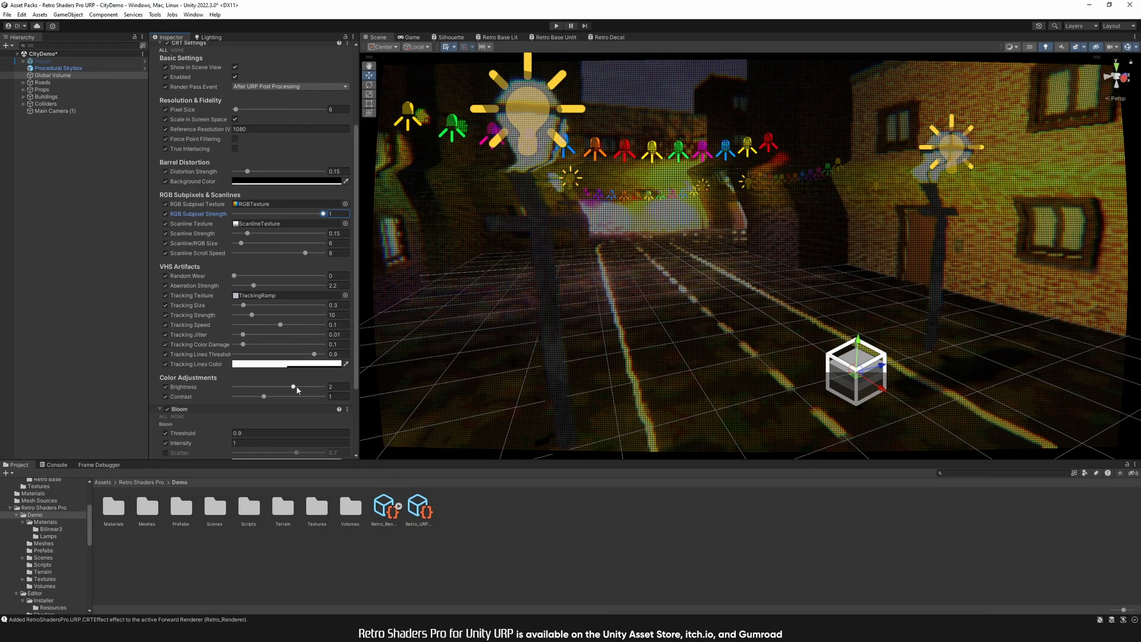
left_click_drag(297, 389, 326, 387)
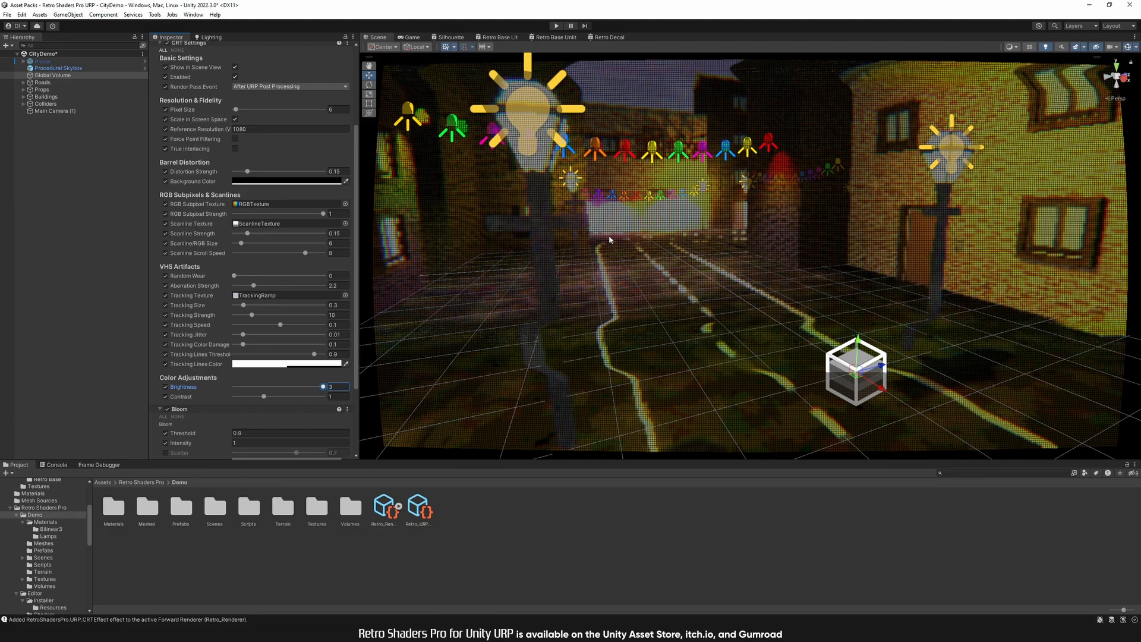
left_click_drag(322, 214, 306, 214)
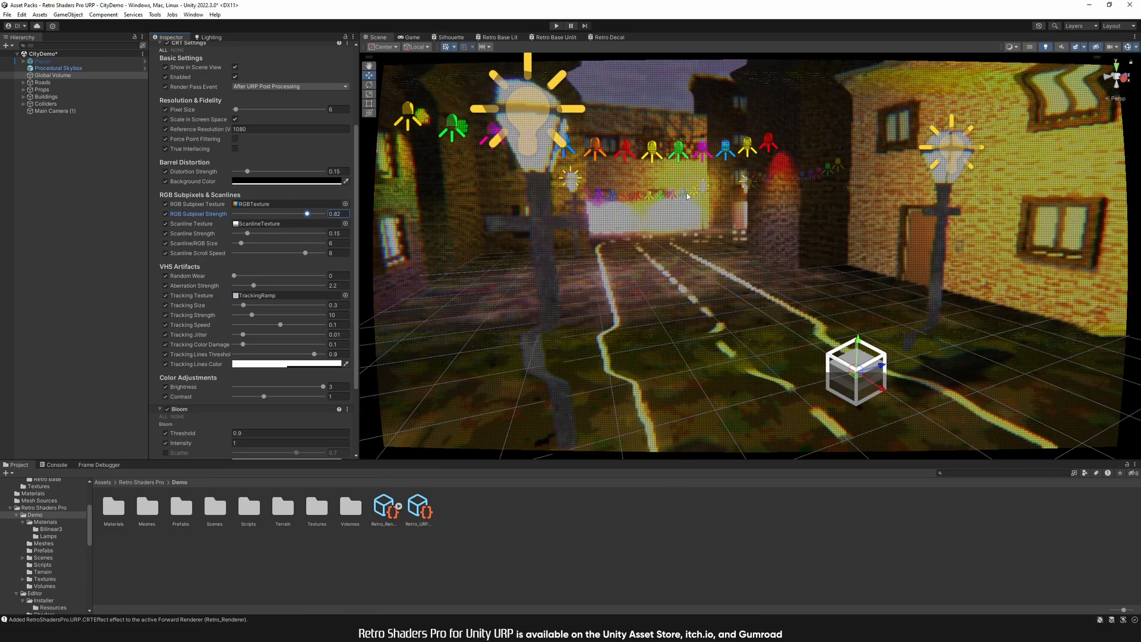
key("ctrl+z")
key("ctrl+z")
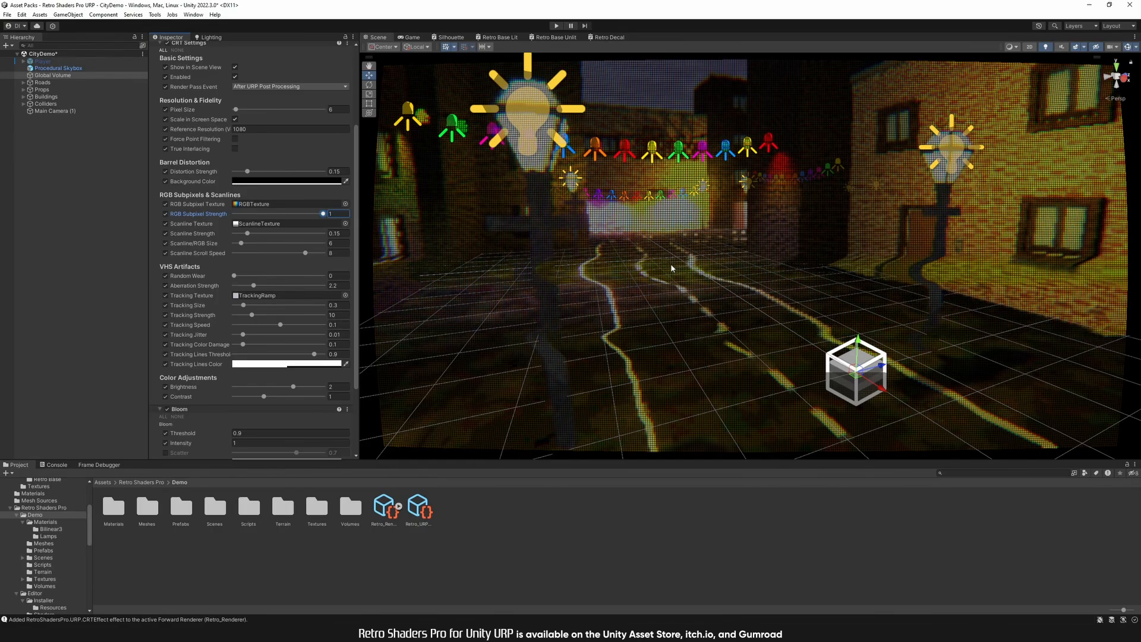
key("ctrl+z")
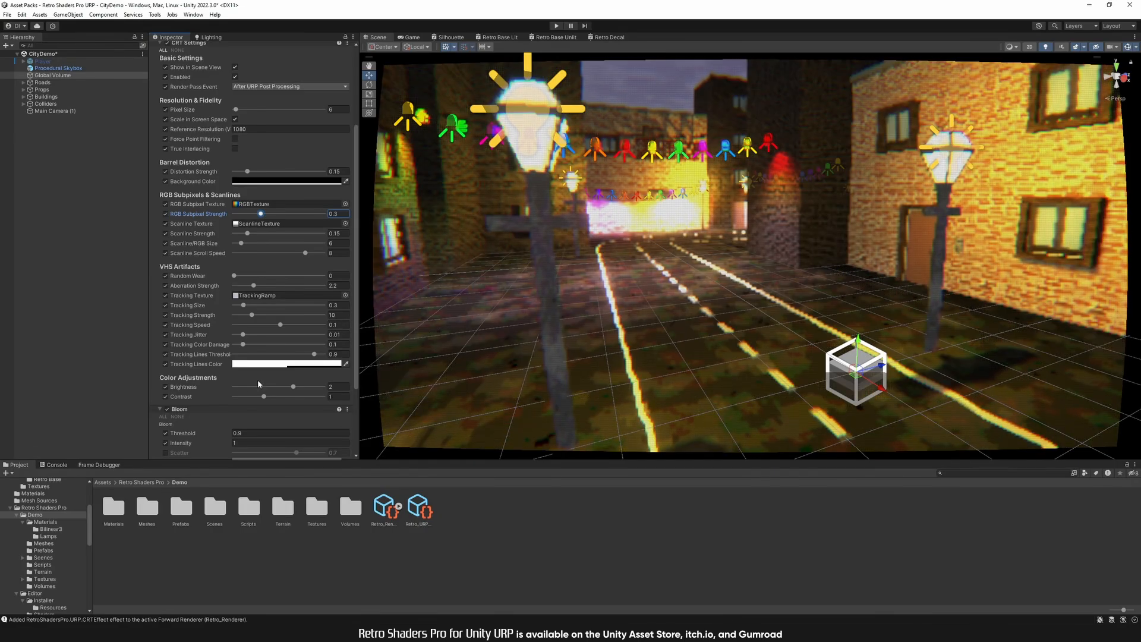
Step: Try a Contrast of 3 on the street scene and set Contrast back to 1
left_click_drag(264, 396, 356, 407)
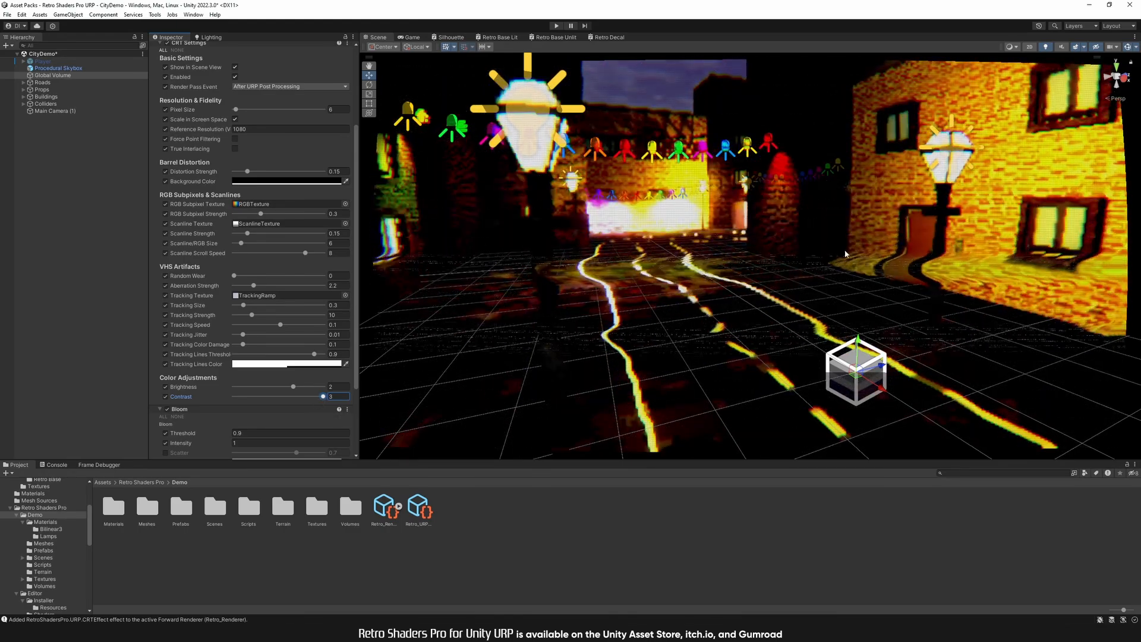
right_click_drag(451, 375, 745, 241)
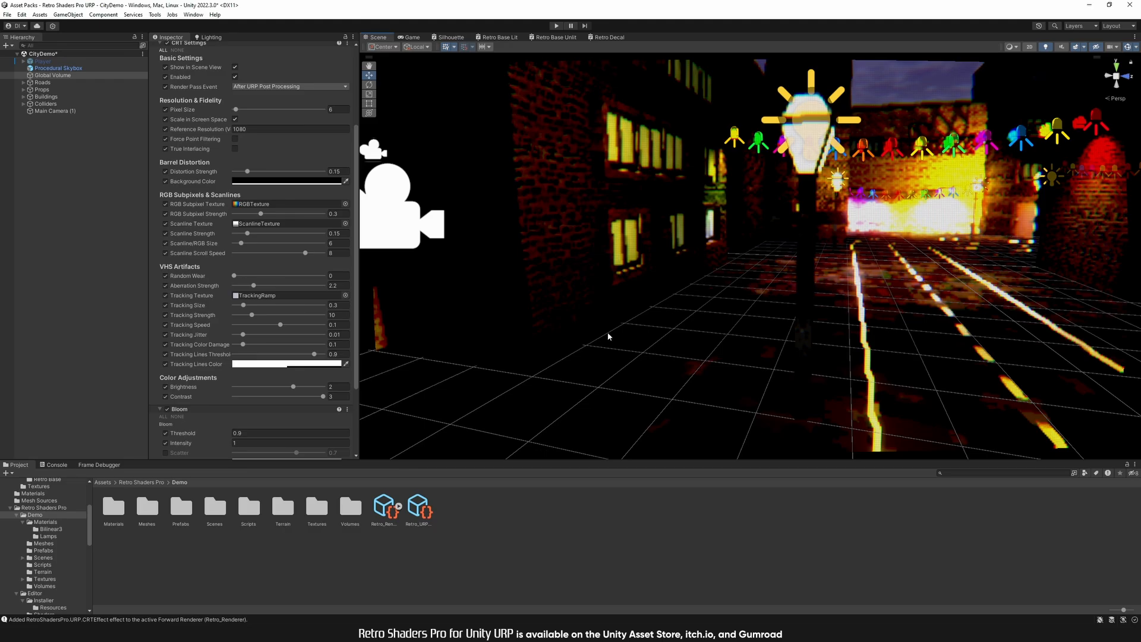
right_click_drag(608, 337, 648, 334)
right_click_drag(827, 318, 749, 341)
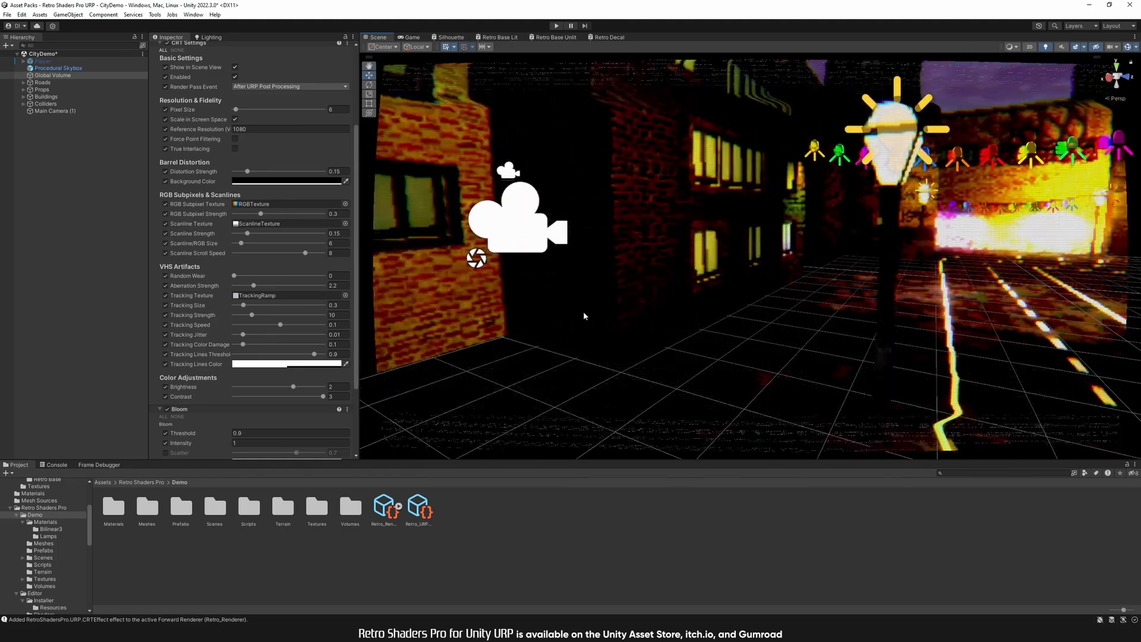
right_click_drag(631, 300, 797, 305)
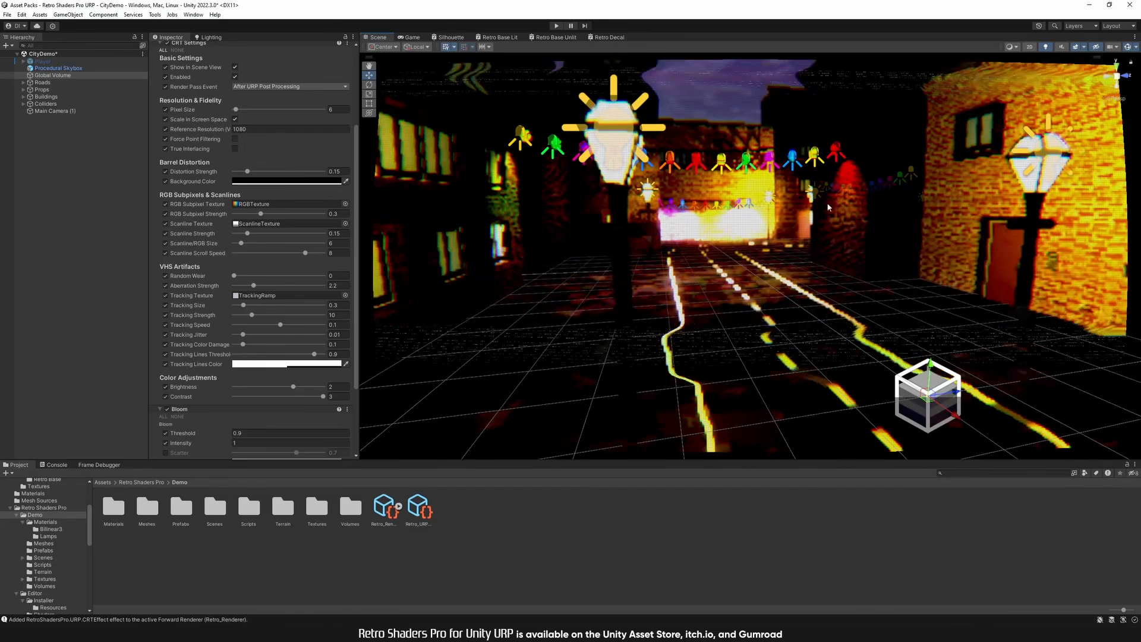
left_click(347, 395)
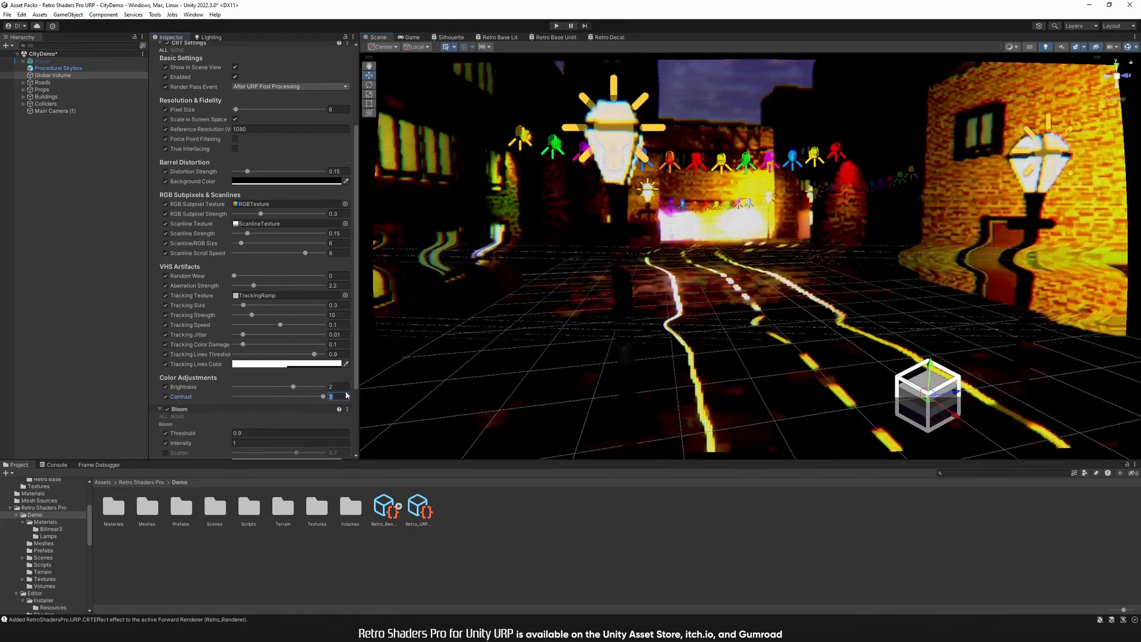
type("1")
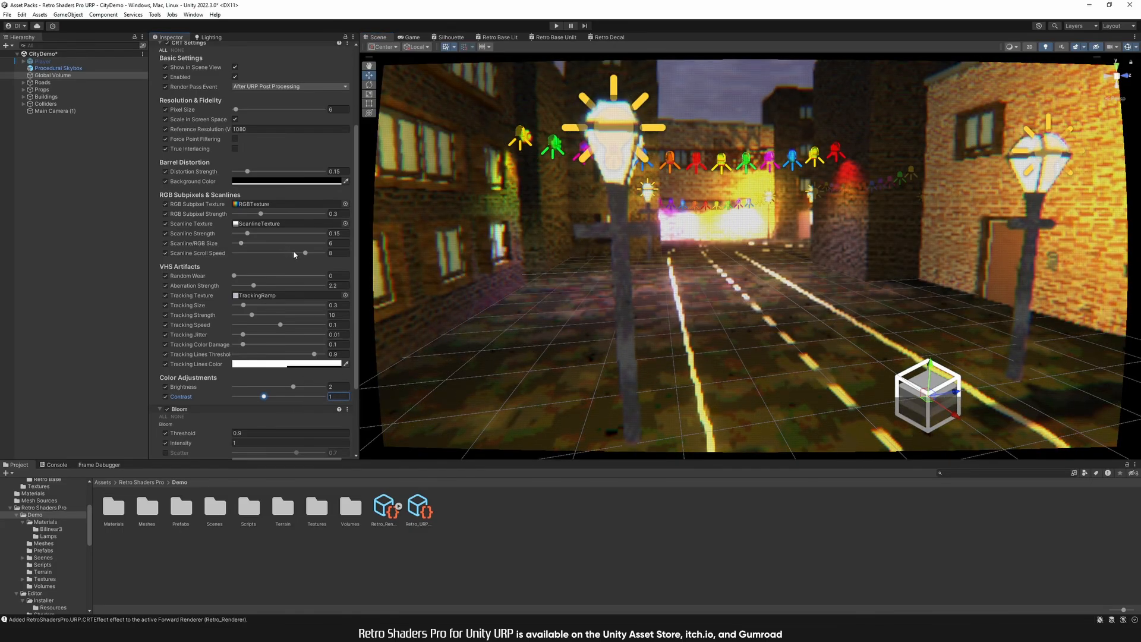
Step: Try a Scanline Strength of 1 with a larger Scanline/RGB Size, restore the size to 6, and set Scanline Strength to 0.2
scroll(235, 262, "up", 1)
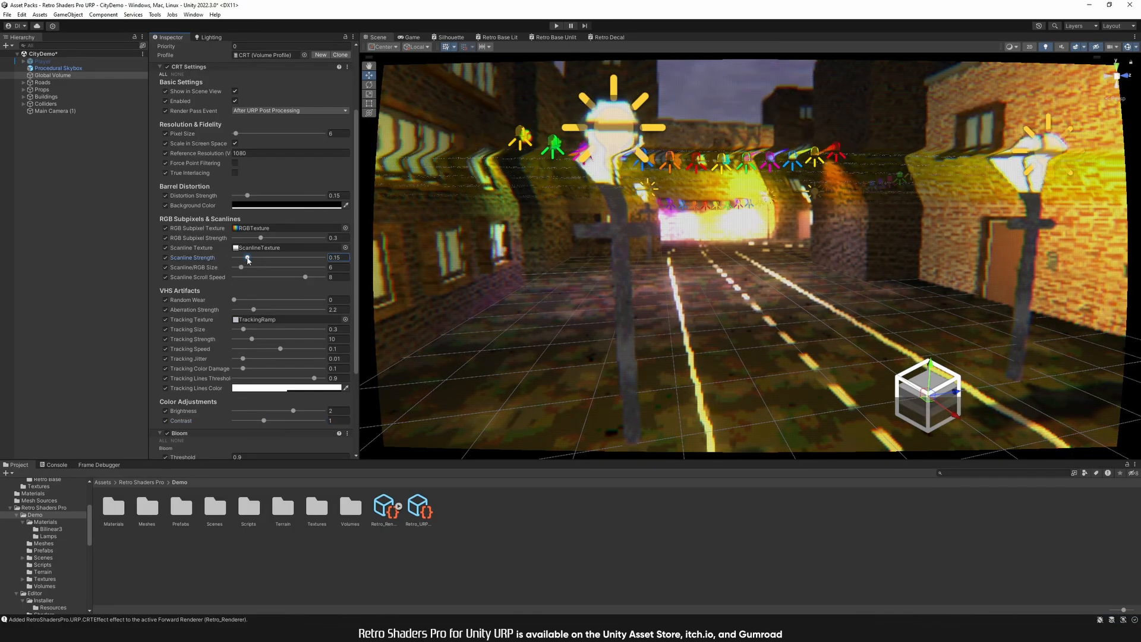
left_click_drag(249, 259, 320, 260)
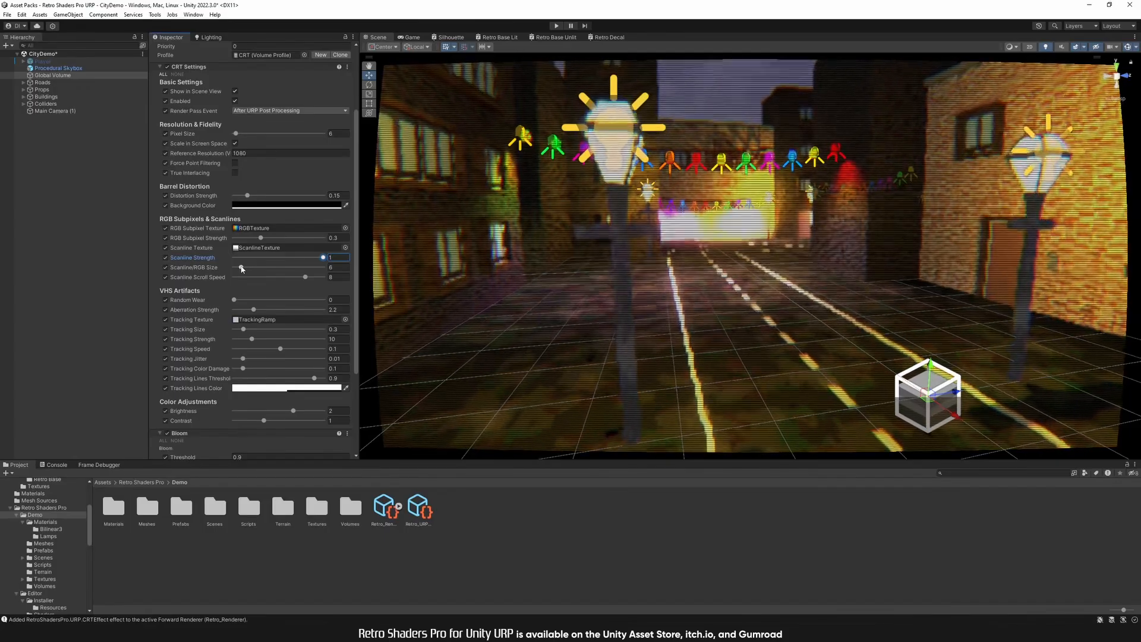
left_click_drag(245, 271, 291, 272)
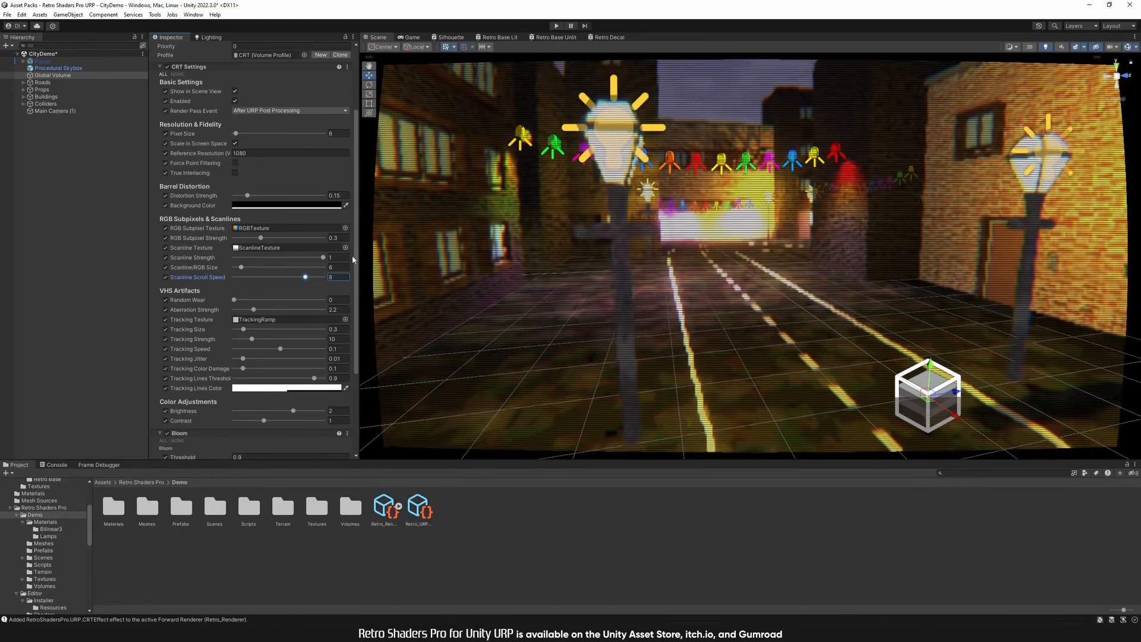
type("2")
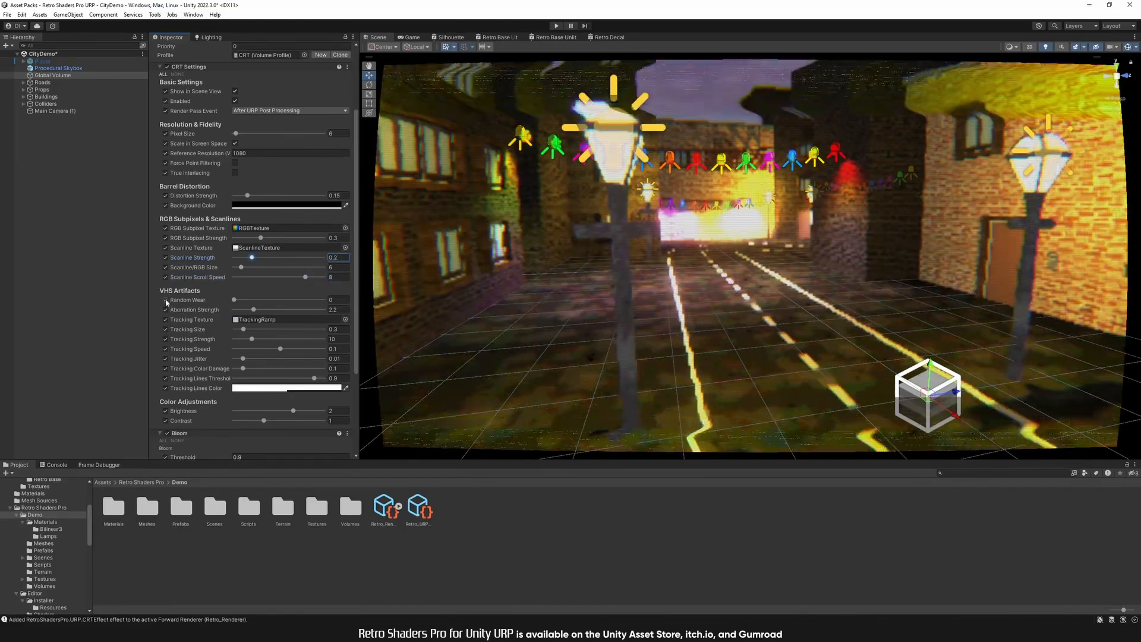
Step: Set the CRT effect's Random Wear to 0.27, and try an Aberration Strength of 0 before setting it to 1.95
scroll(178, 246, "down", 2)
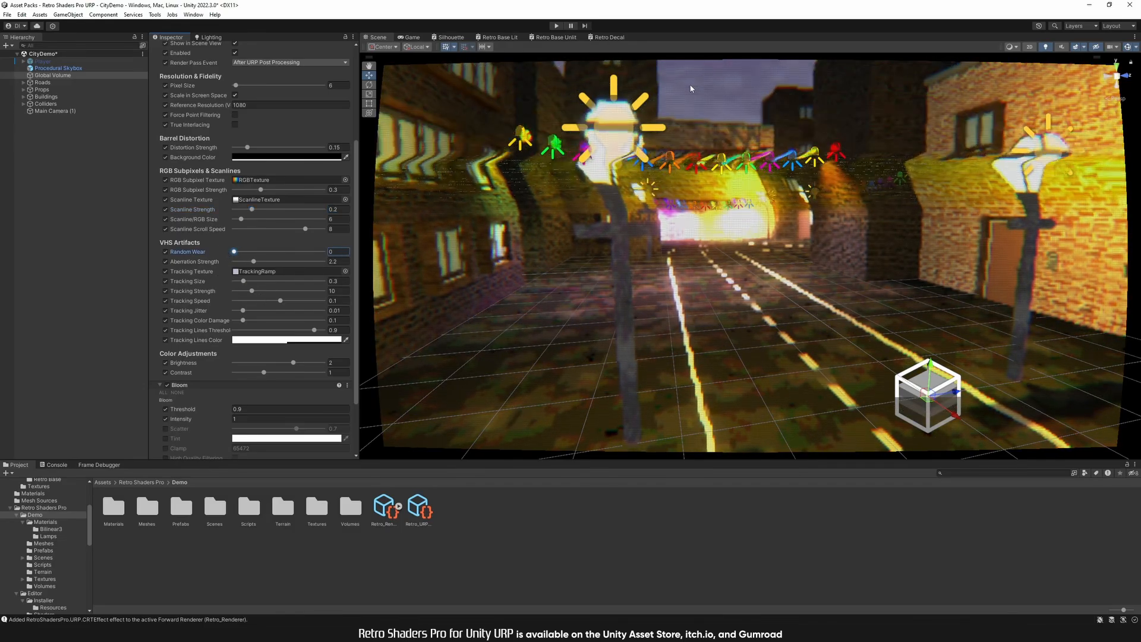
right_click_drag(666, 184, 664, 124)
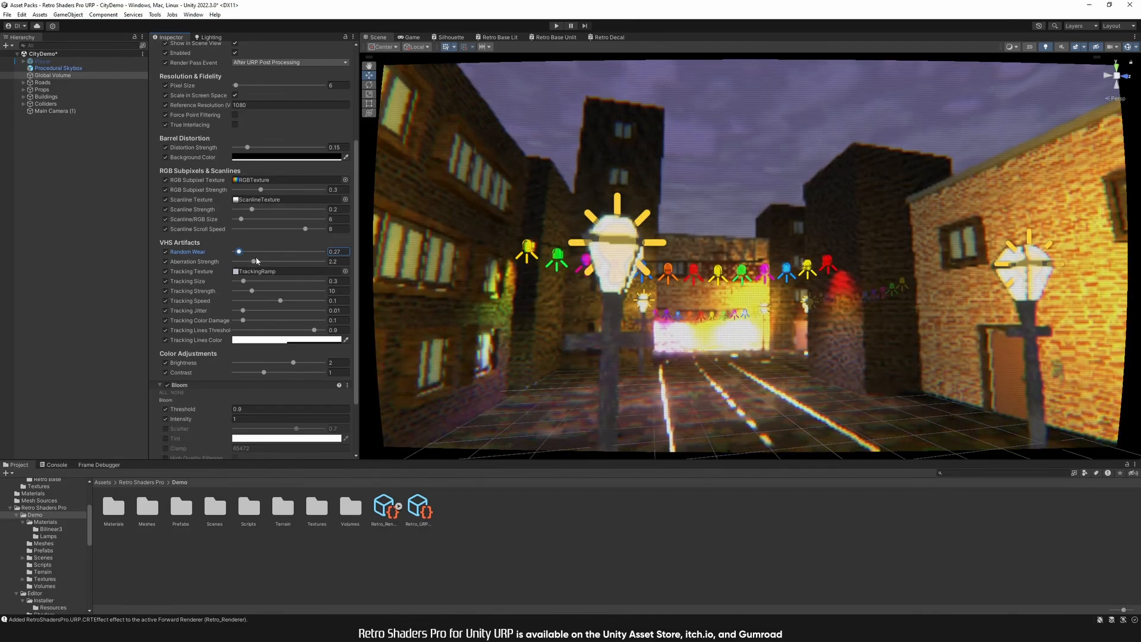
left_click_drag(312, 265, 234, 269)
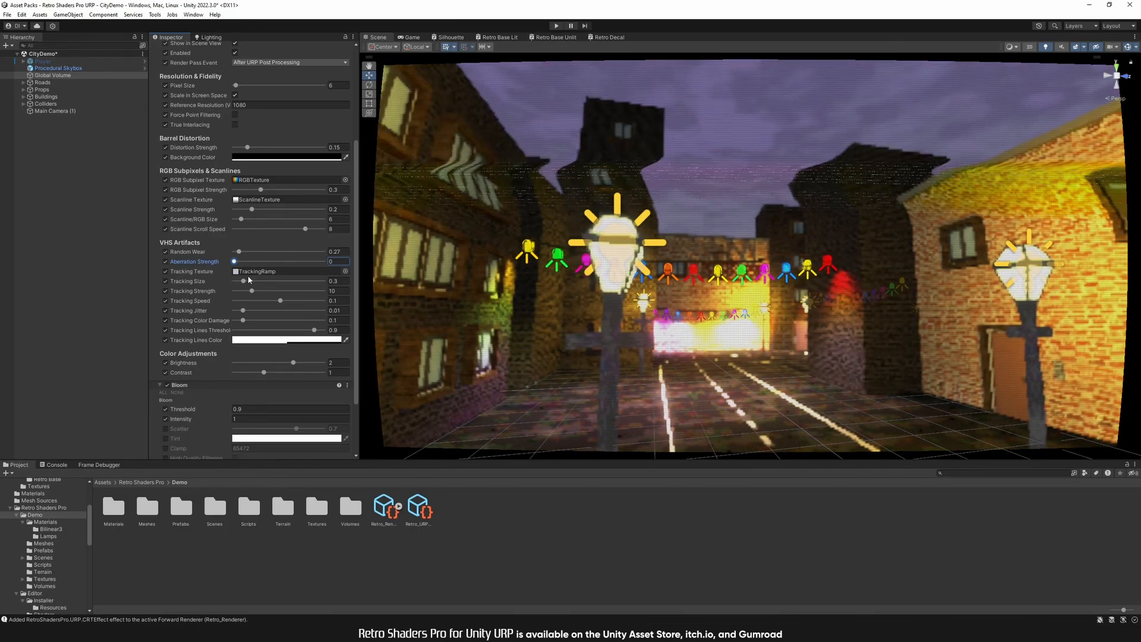
left_click_drag(234, 264, 252, 266)
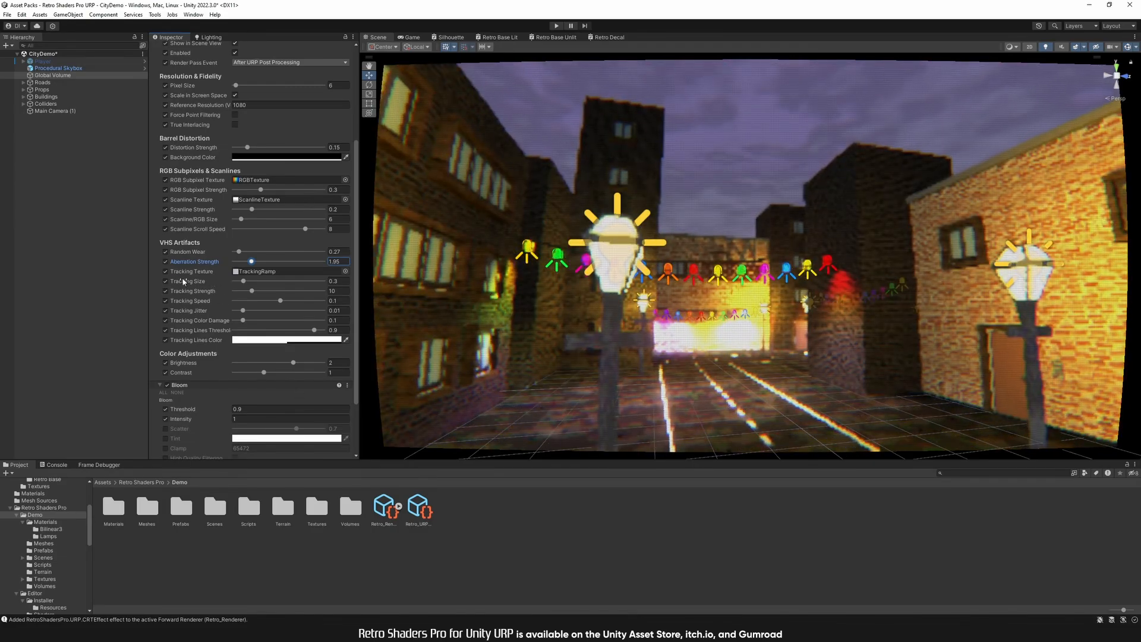
Step: Try a larger Tracking Size and set it back to 0.3, and lower Tracking Strength to 7.6
left_click_drag(244, 281, 324, 281)
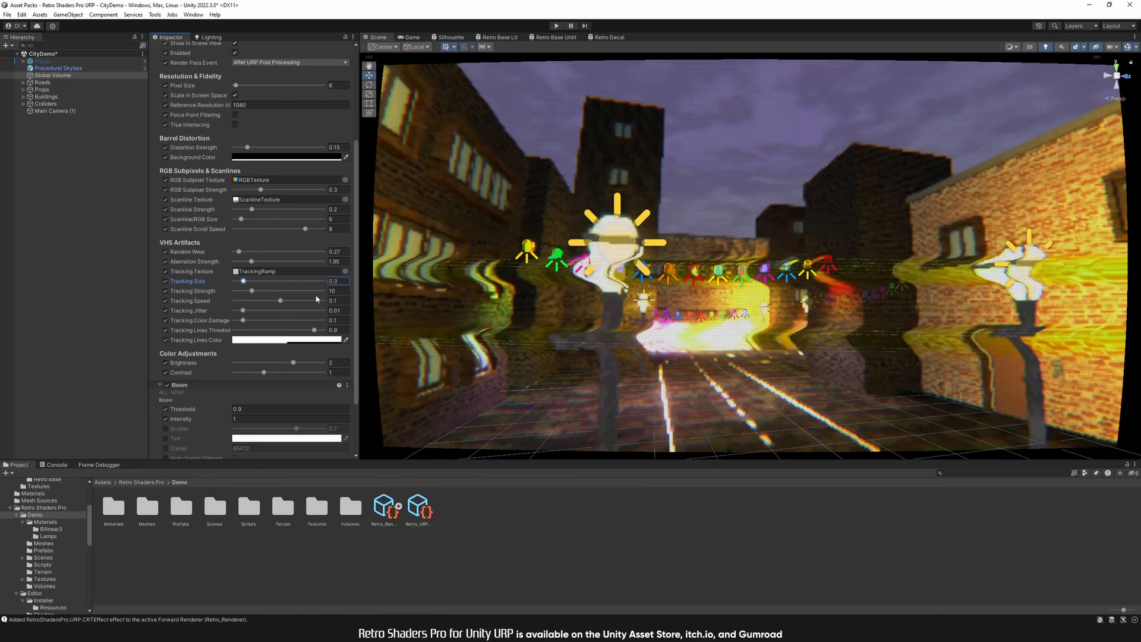
type("0.3")
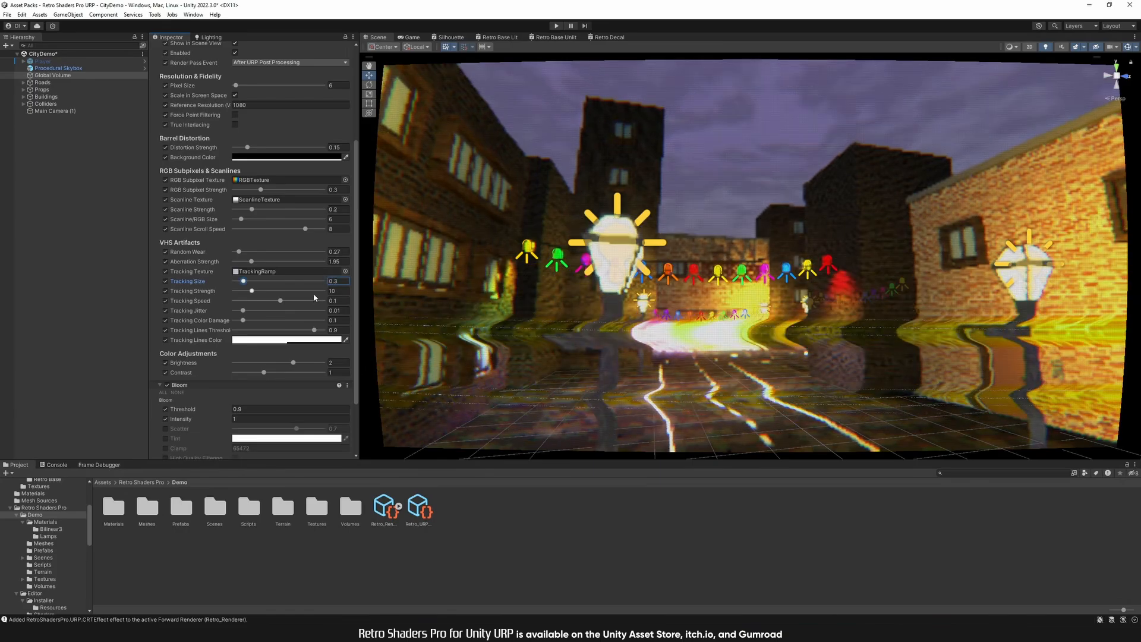
left_click(252, 291)
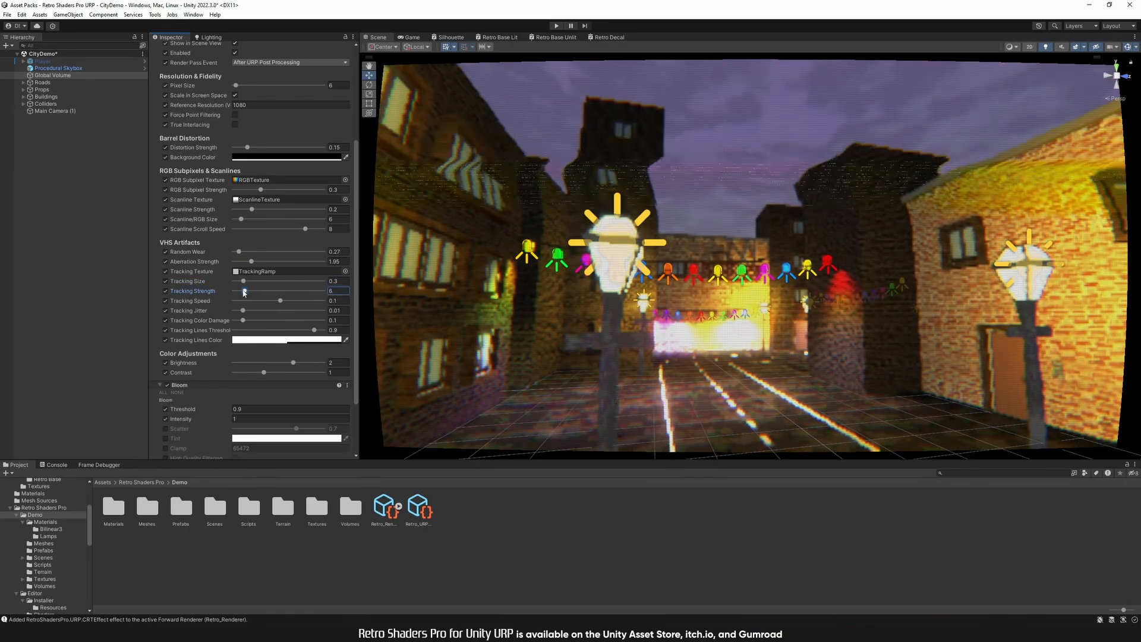
left_click_drag(244, 292, 232, 293)
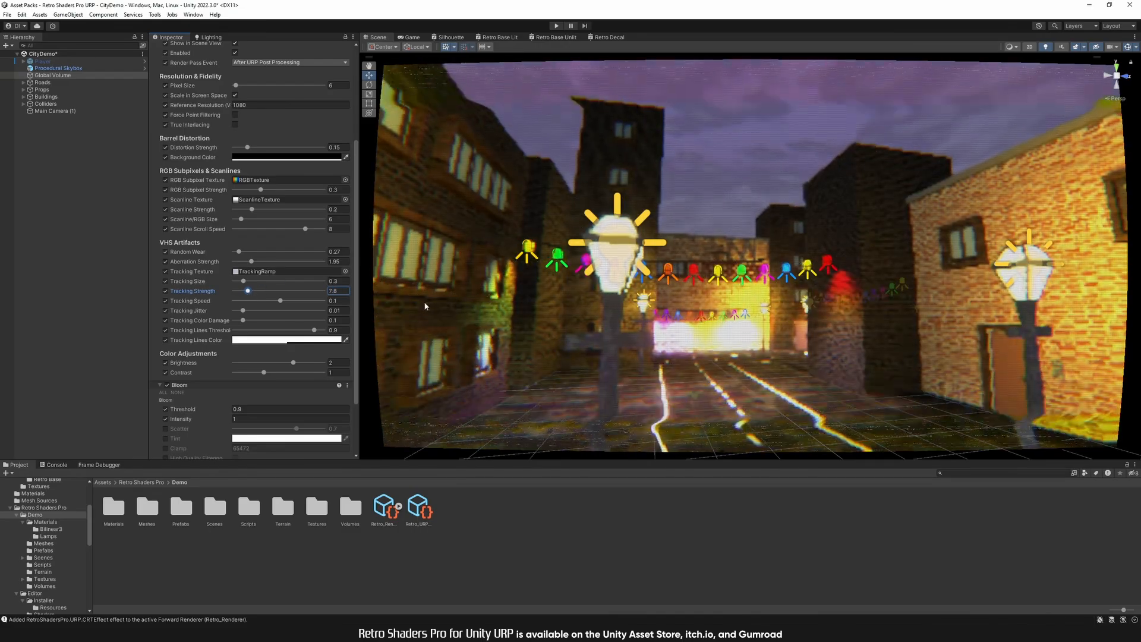
Step: Try a Tracking Speed of 1.08 and a Tracking Jitter of 0.029, undoing each change
mouse_move(280, 301)
left_mouse_down()
mouse_move(311, 301)
mouse_move(298, 301)
left_mouse_up()
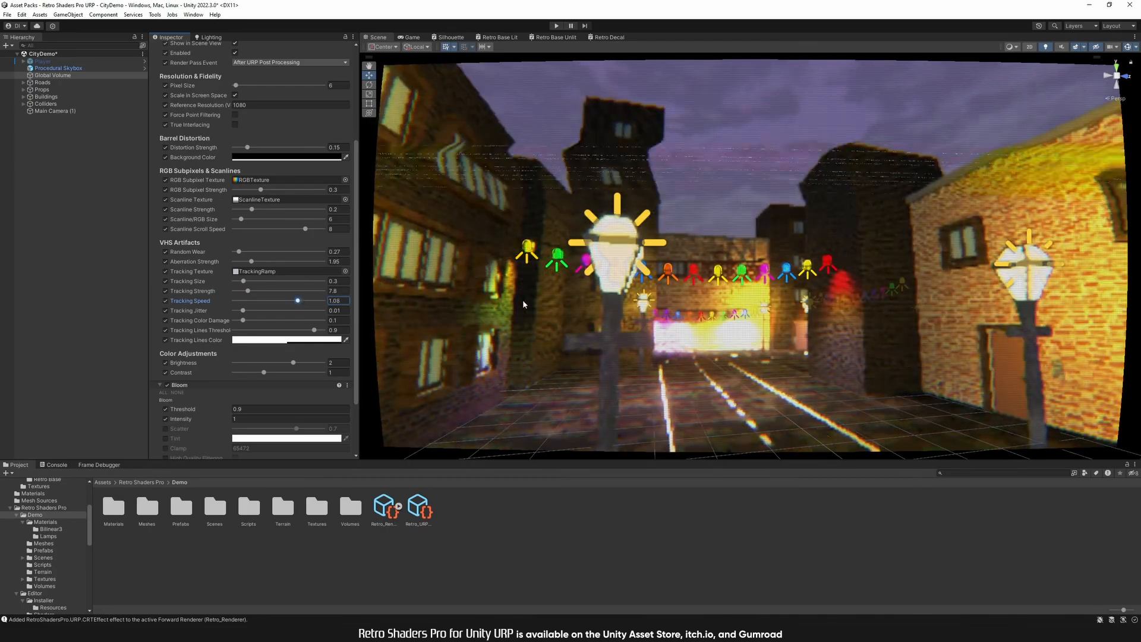
key("ctrl+z")
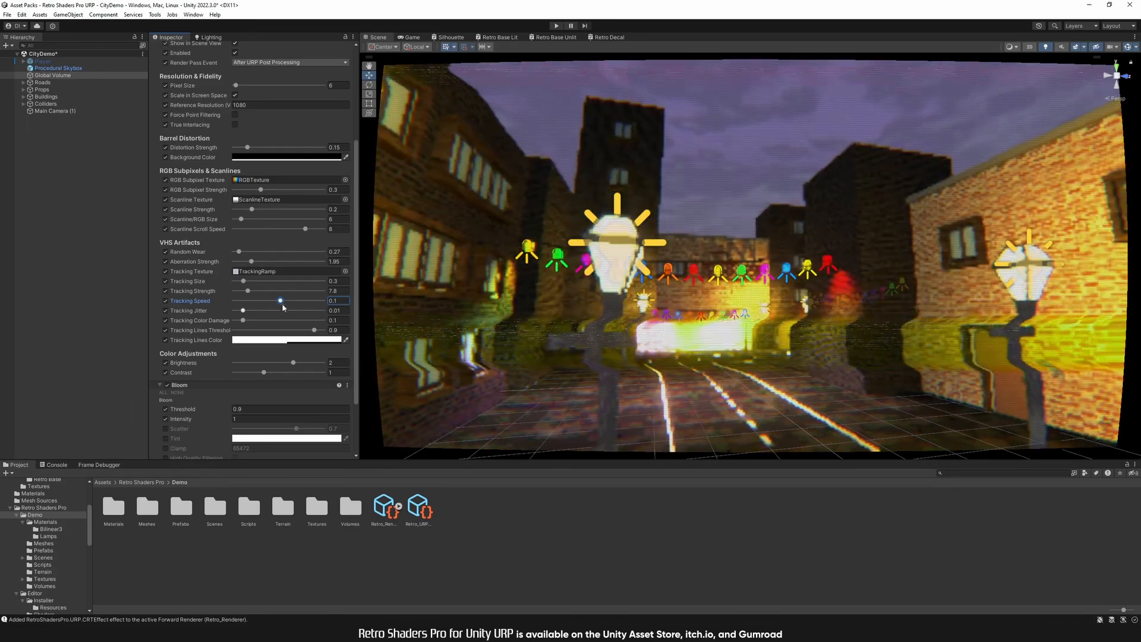
left_click_drag(243, 310, 259, 311)
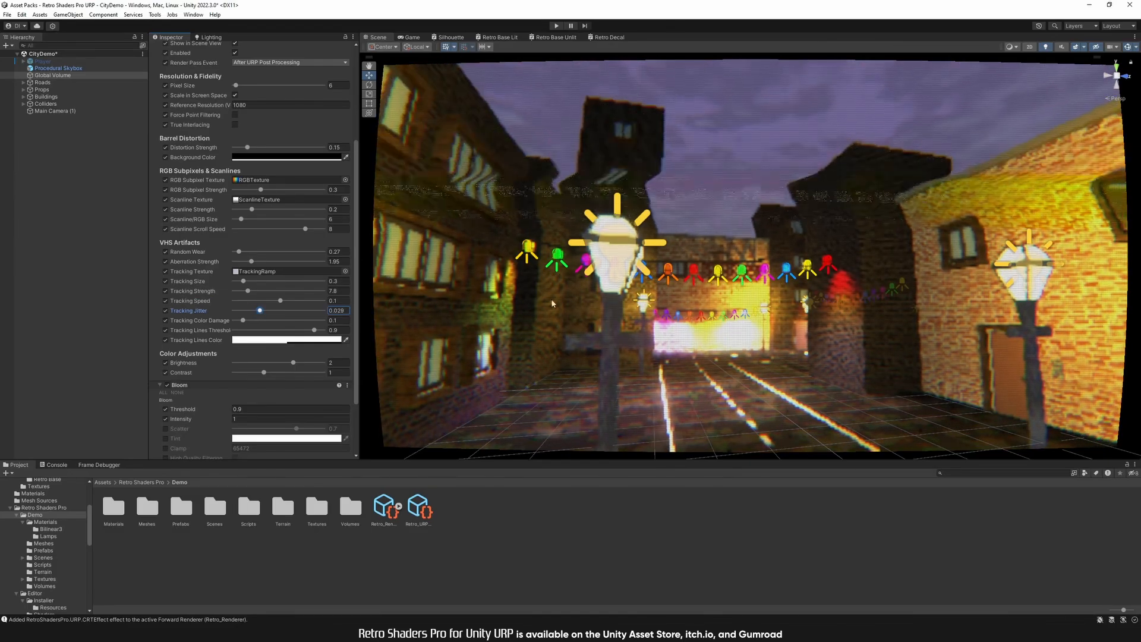
key("ctrl+z")
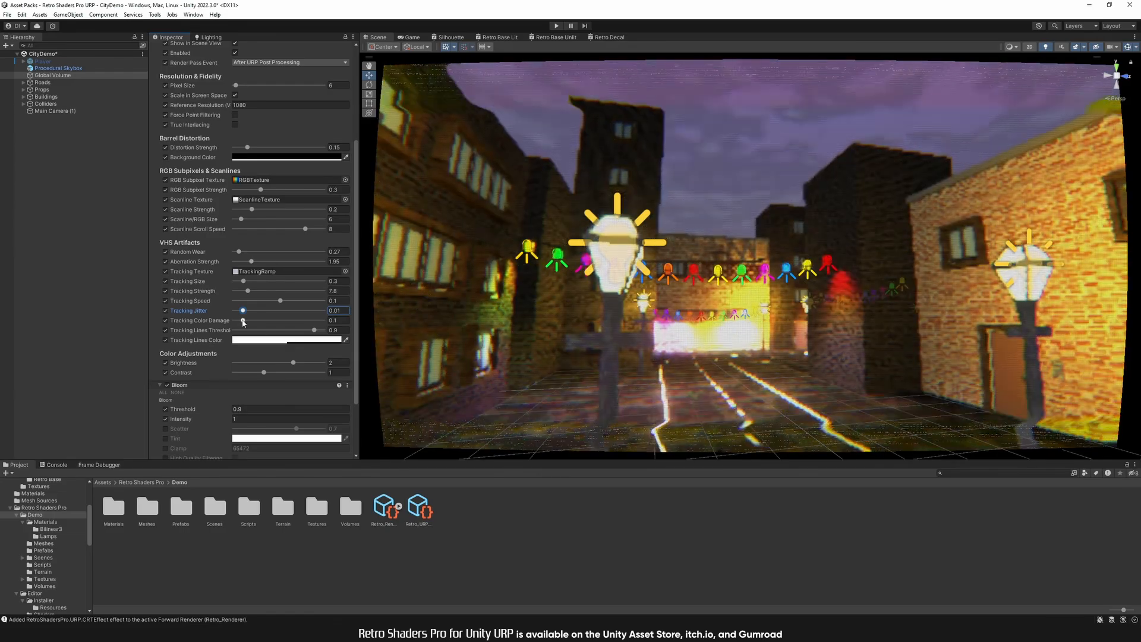
Step: Try a higher Tracking Color Damage and restore it to 0.1, and try a Tracking Lines Threshold of 0 before resetting it to 0.9
left_click_drag(270, 321, 277, 321)
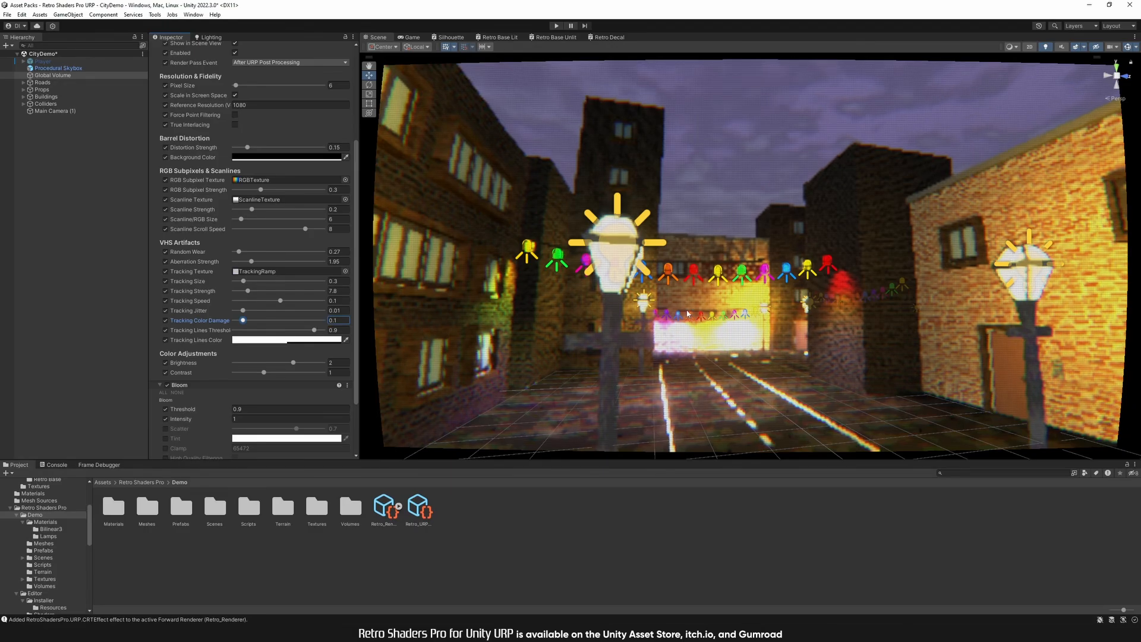
left_click(314, 331)
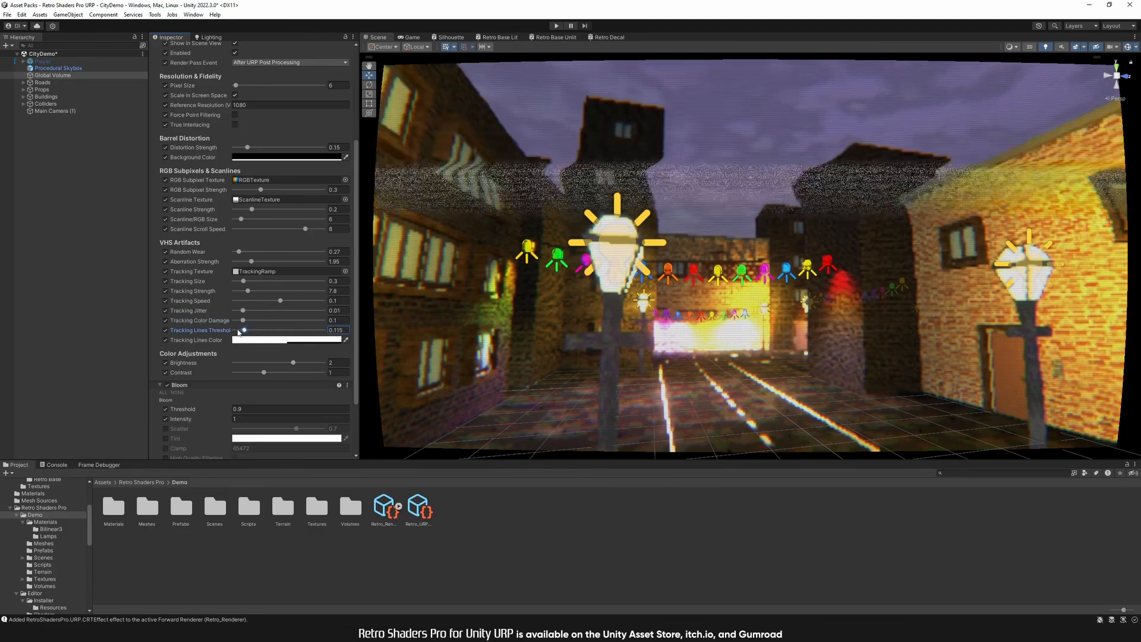
left_click_drag(314, 330, 234, 331)
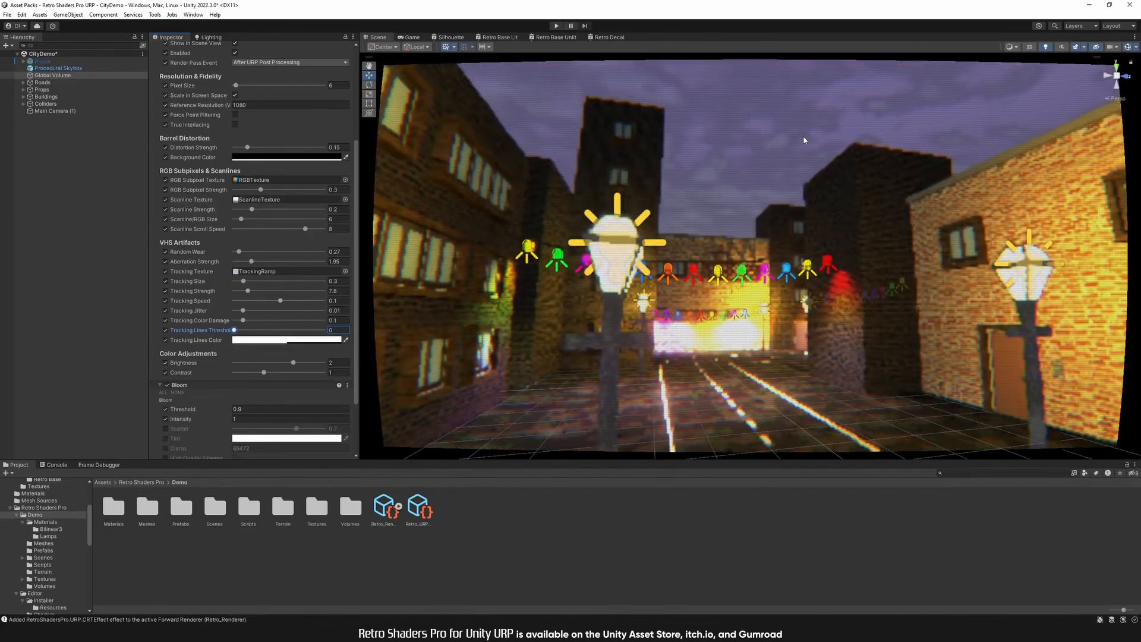
left_click(319, 330)
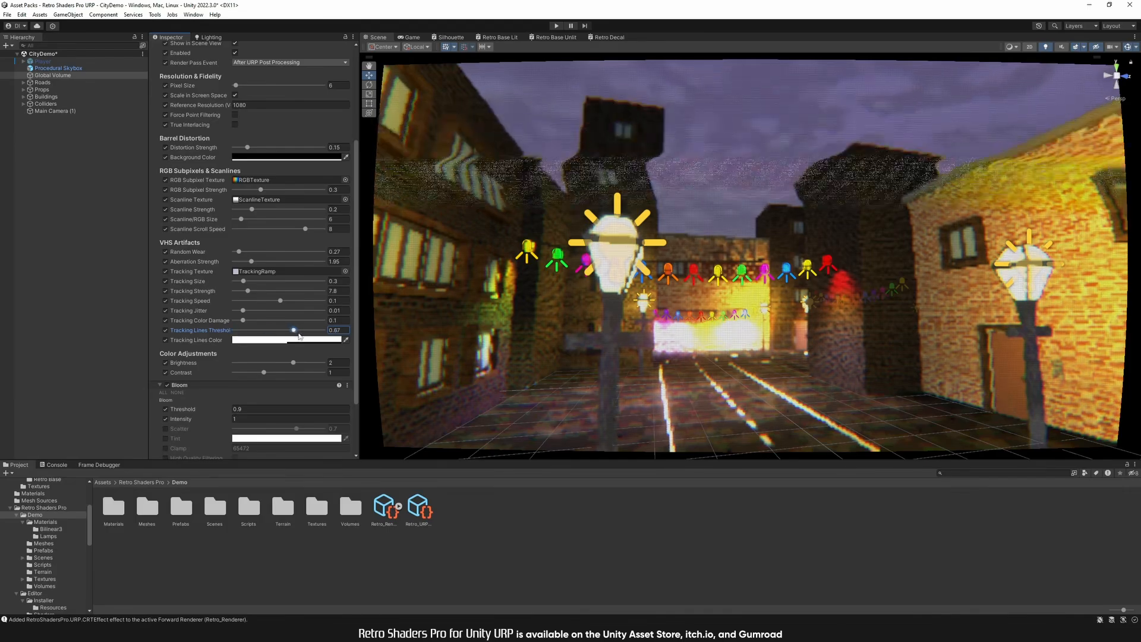
left_click(336, 330)
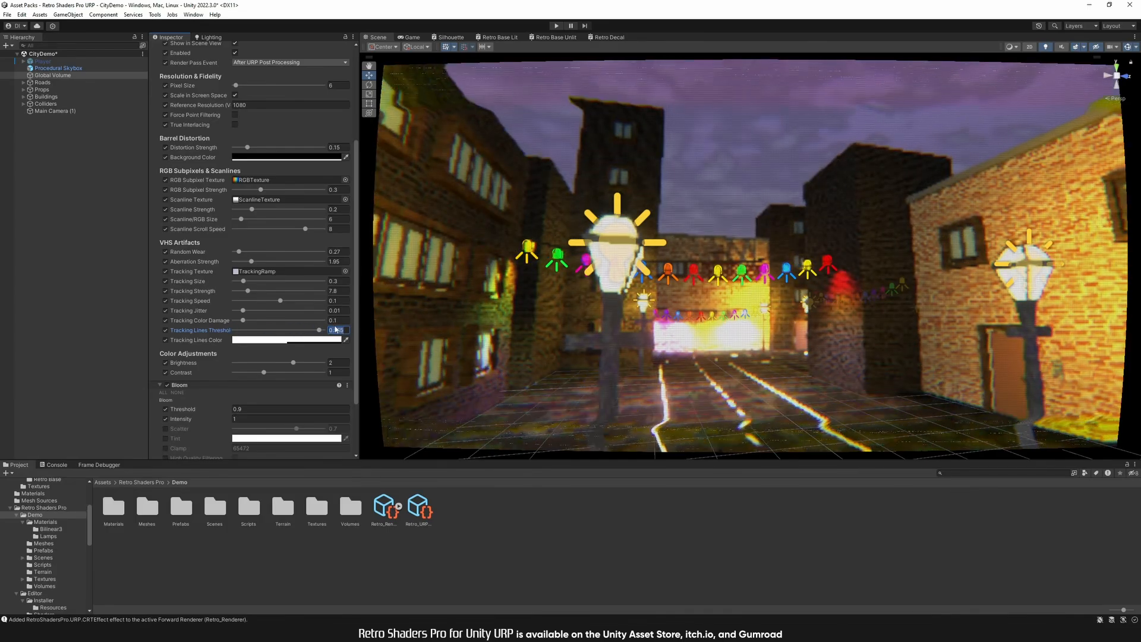
type(".9")
key("Return")
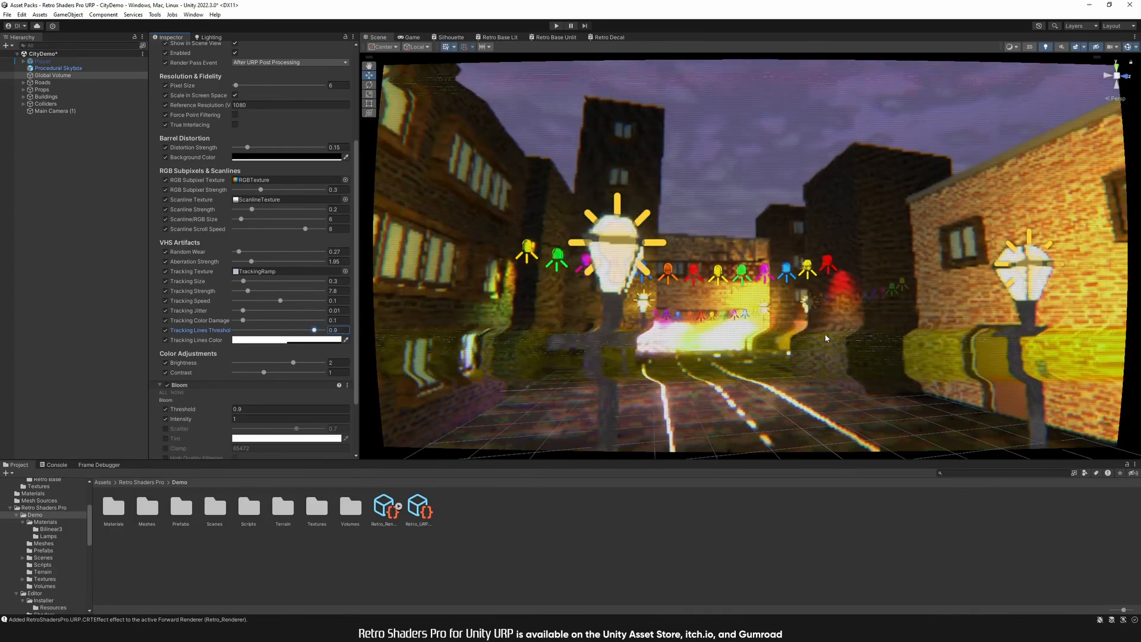
Step: Try Tracking Lines Color alpha values of about 0.11 and 1, and set the alpha back to 0.5019
left_click(284, 340)
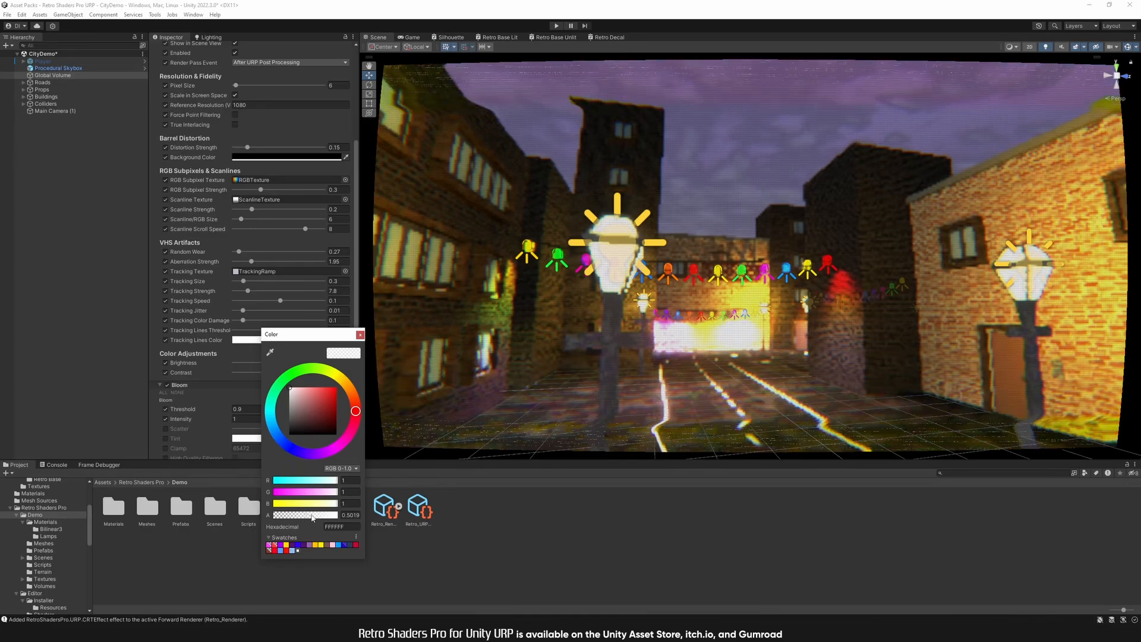
left_click_drag(309, 518, 283, 517)
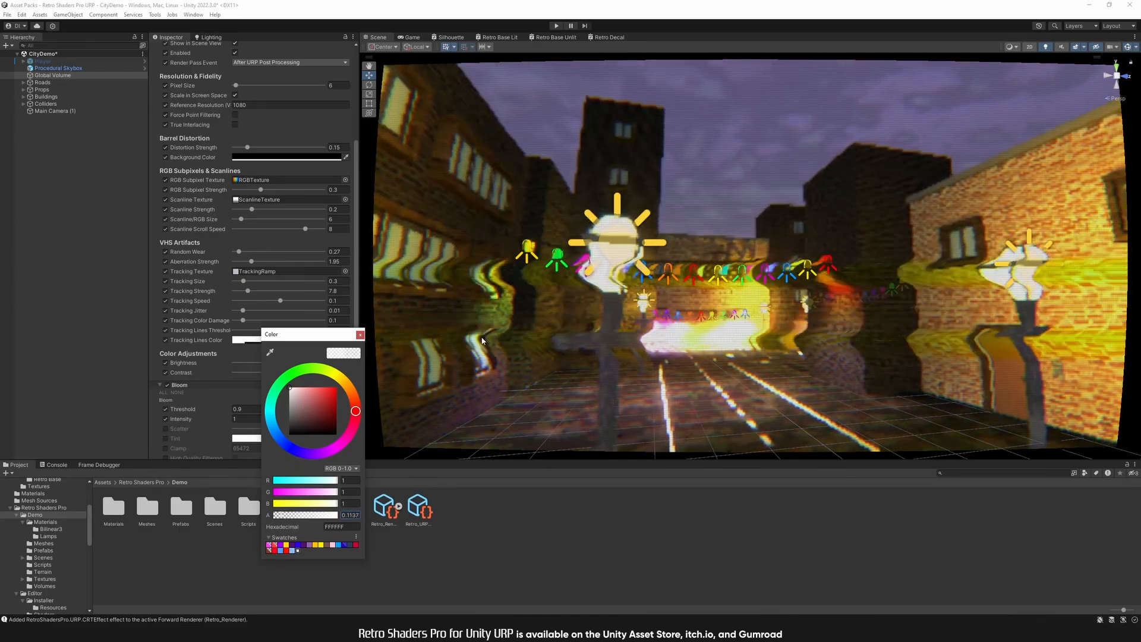
left_click_drag(286, 517, 395, 523)
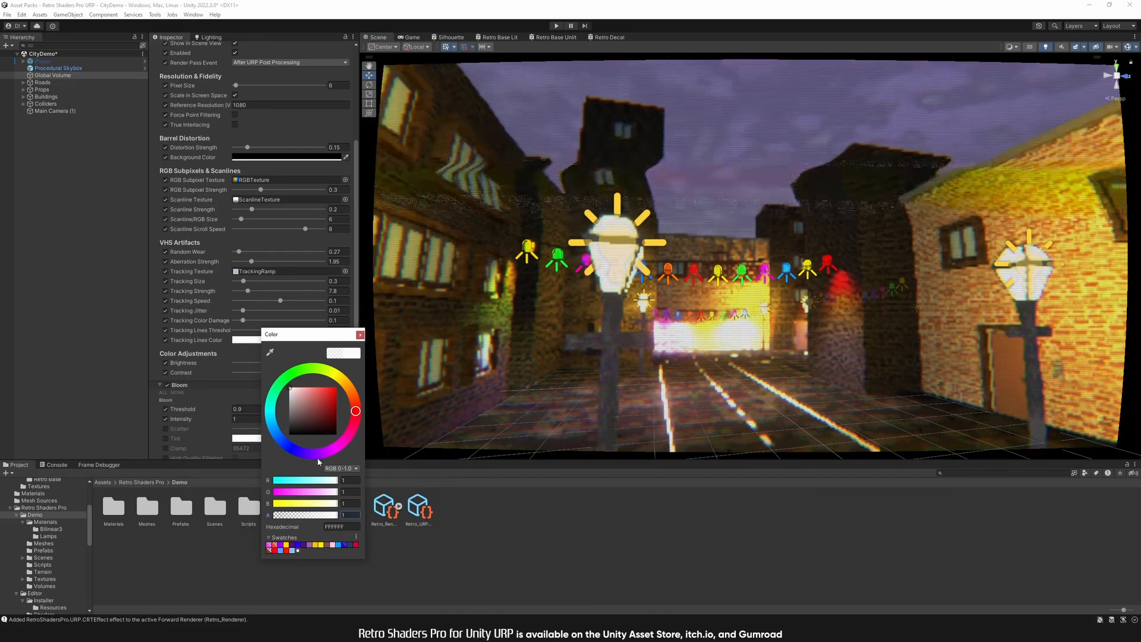
left_click_drag(309, 404, 233, 366)
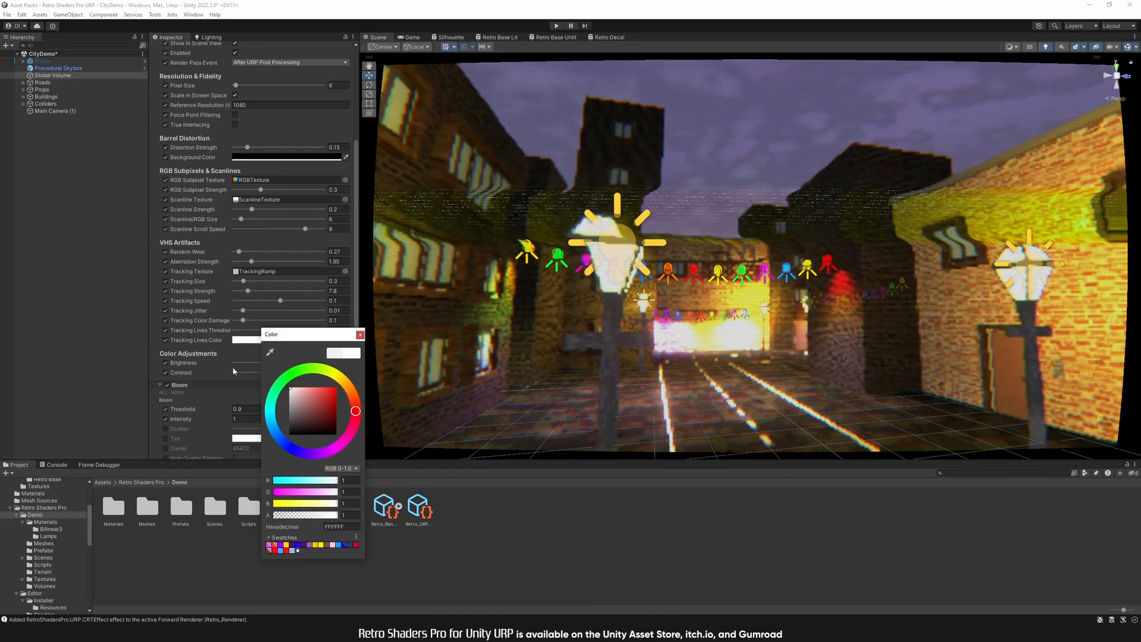
left_click(361, 335)
left_click(301, 341)
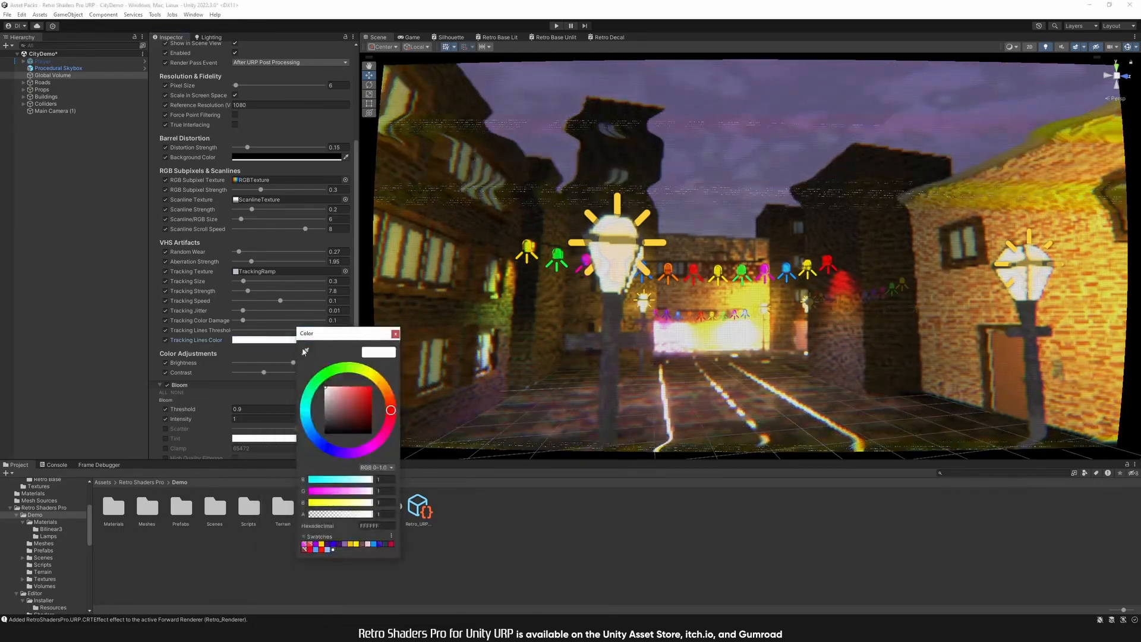
left_click(384, 513)
type("0.5019")
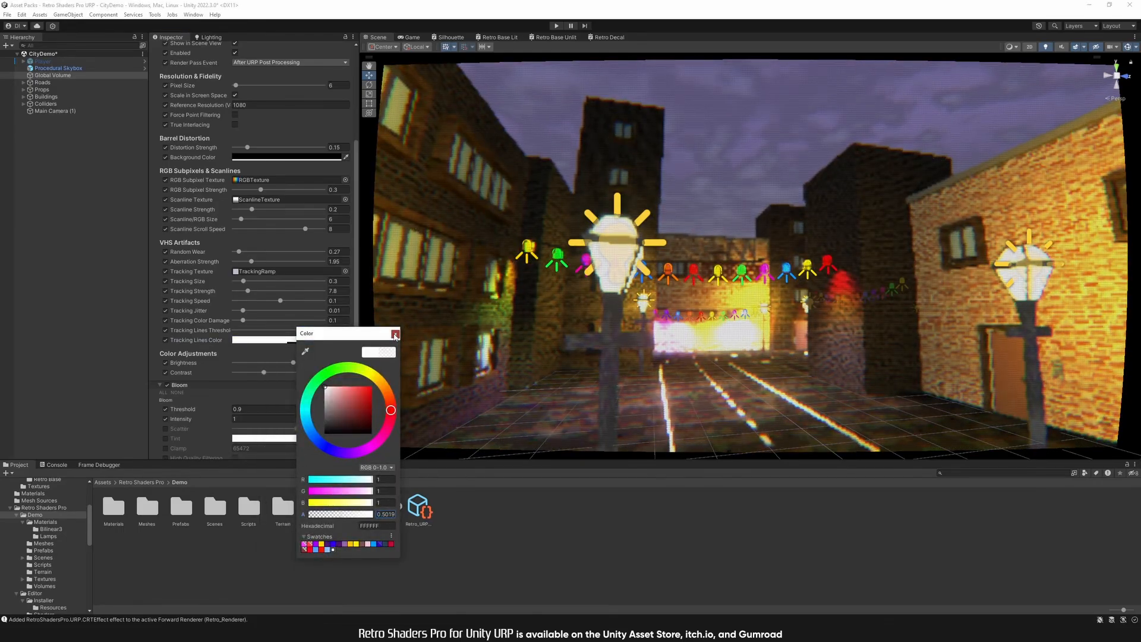
left_click(395, 333)
Step: Turn off Show in Scene View for the Global Volume's CRT effect
scroll(199, 303, "down", 3)
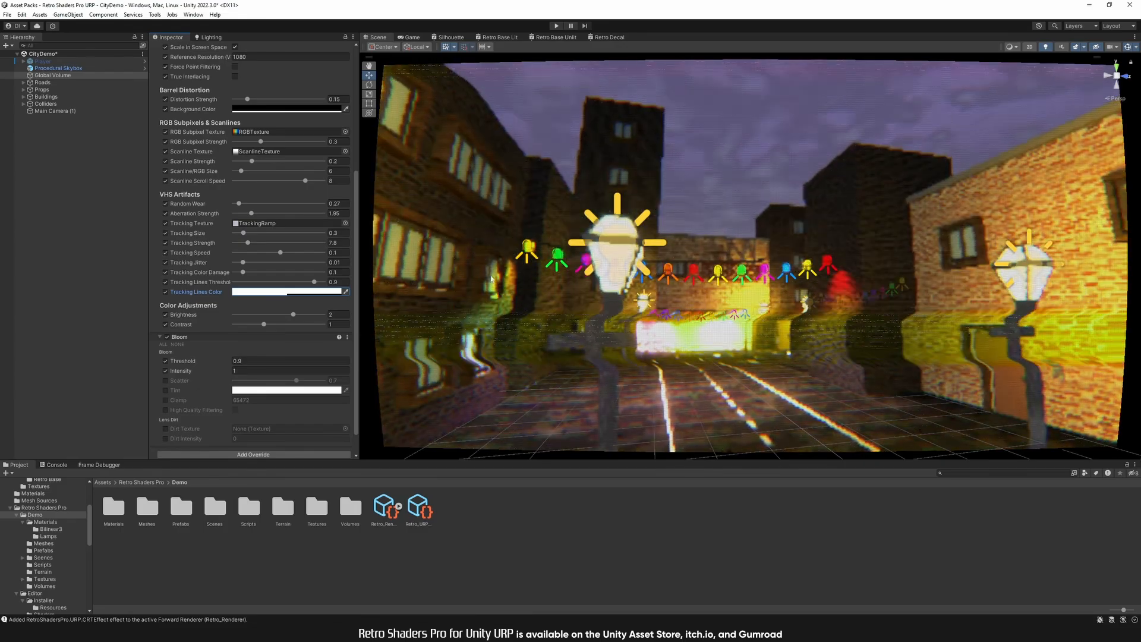
right_click_drag(609, 280, 652, 254)
scroll(229, 160, "up", 5)
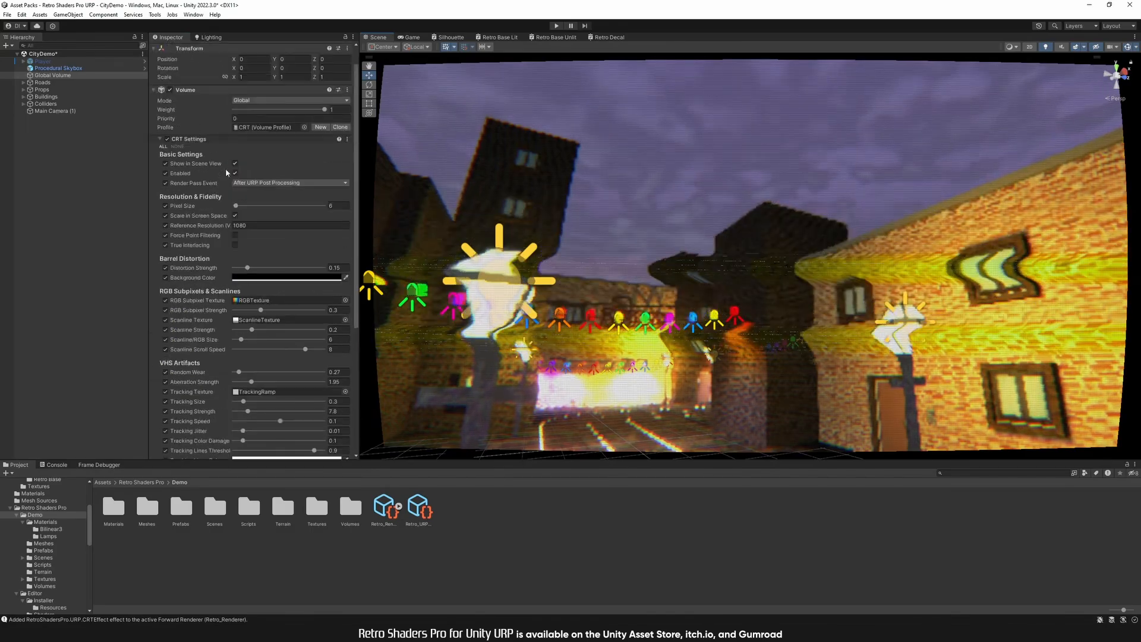
left_click(235, 164)
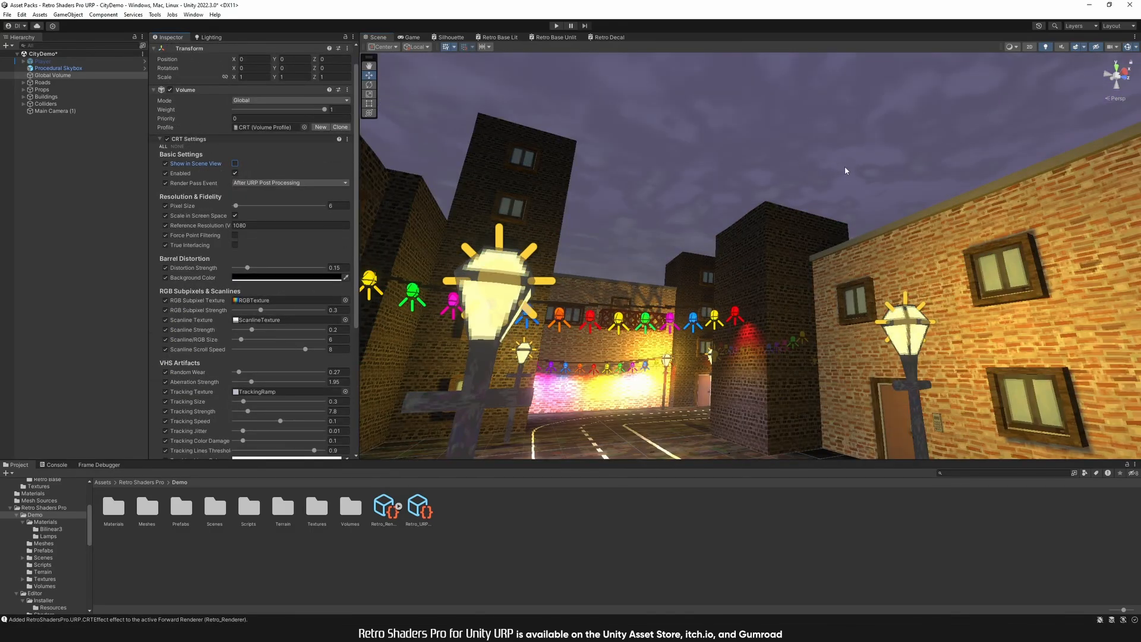
Step: Look up at the sky and select the Retro Skybox Night material in the Demo Materials folder
right_click_drag(846, 170, 675, 234)
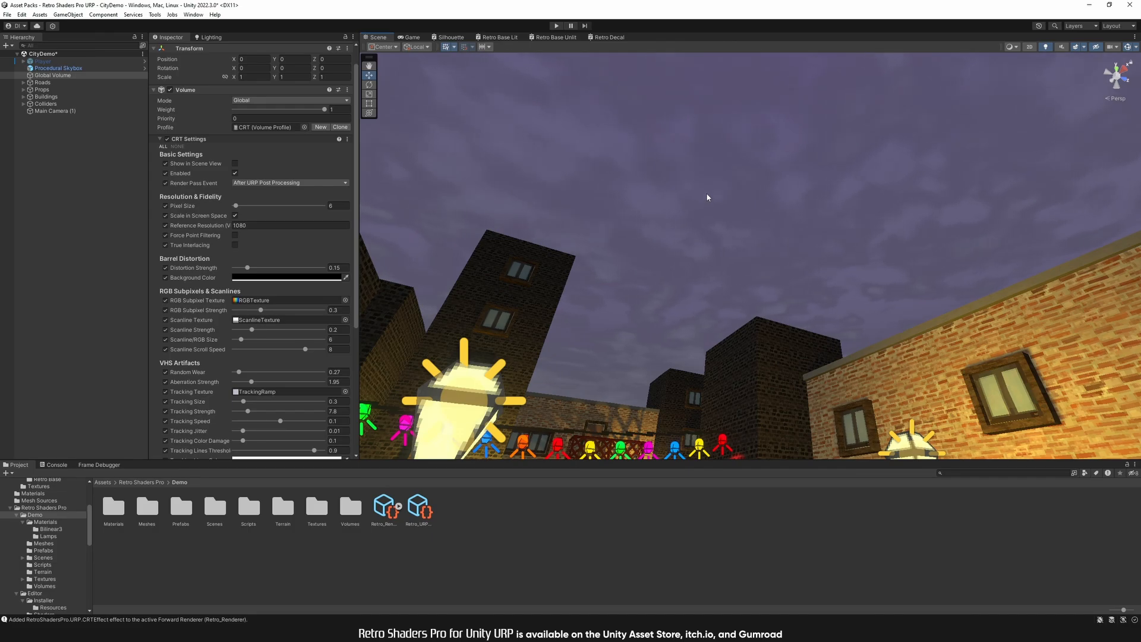
left_click(44, 523)
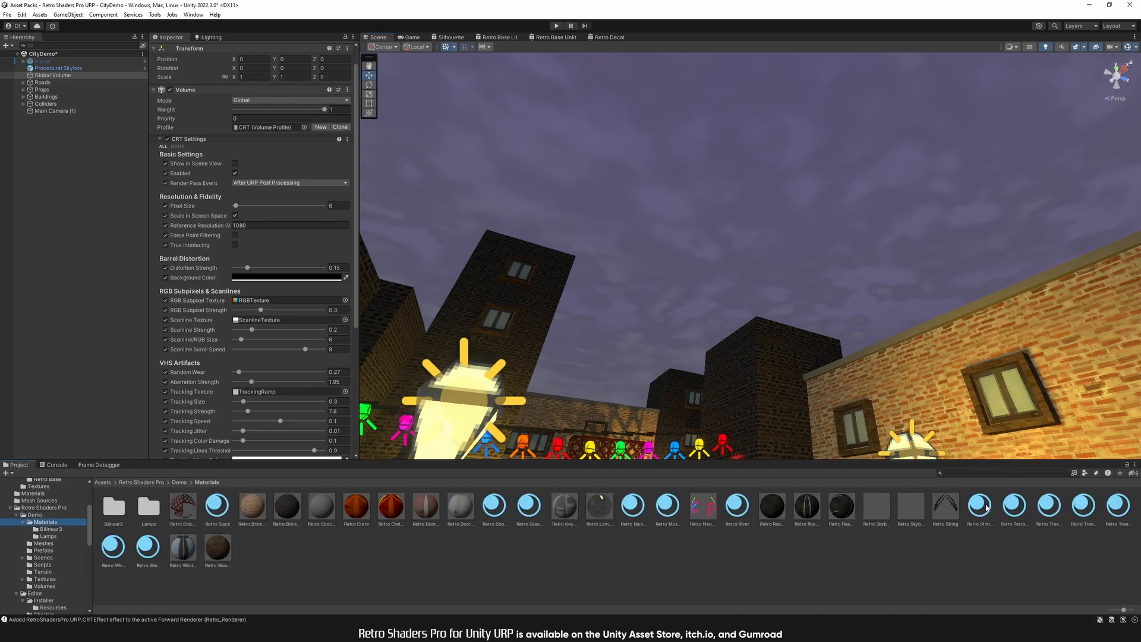
left_click(875, 504)
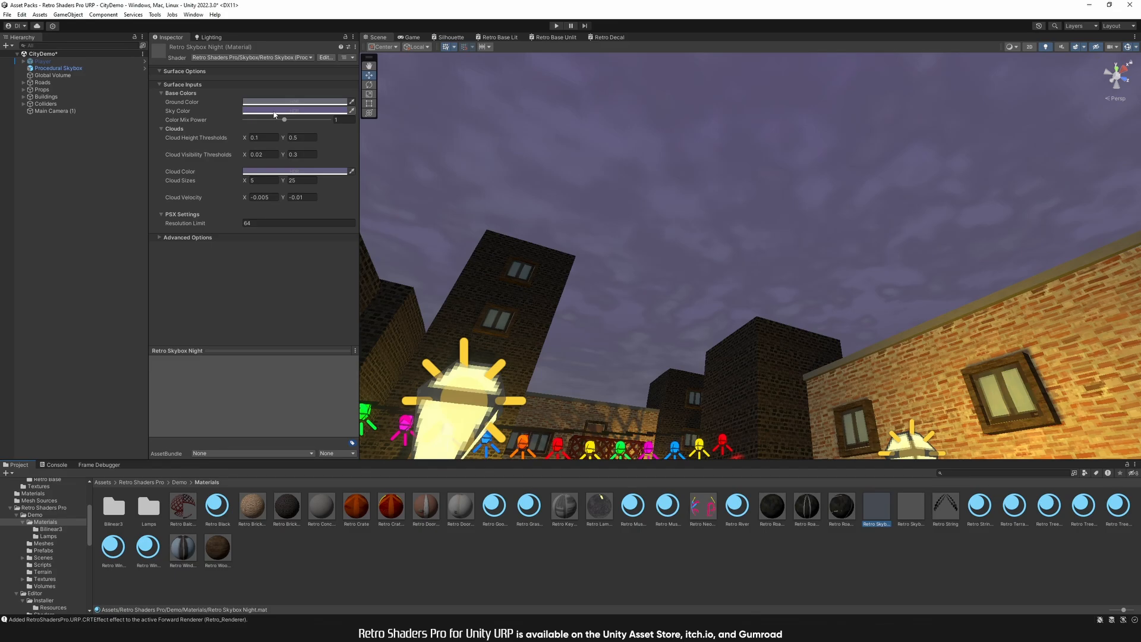
Step: Try a saturated purple Sky Color and a saturated blue Ground Color on the night skybox material, and undo both changes
left_click(274, 111)
left_click_drag(329, 189, 380, 130)
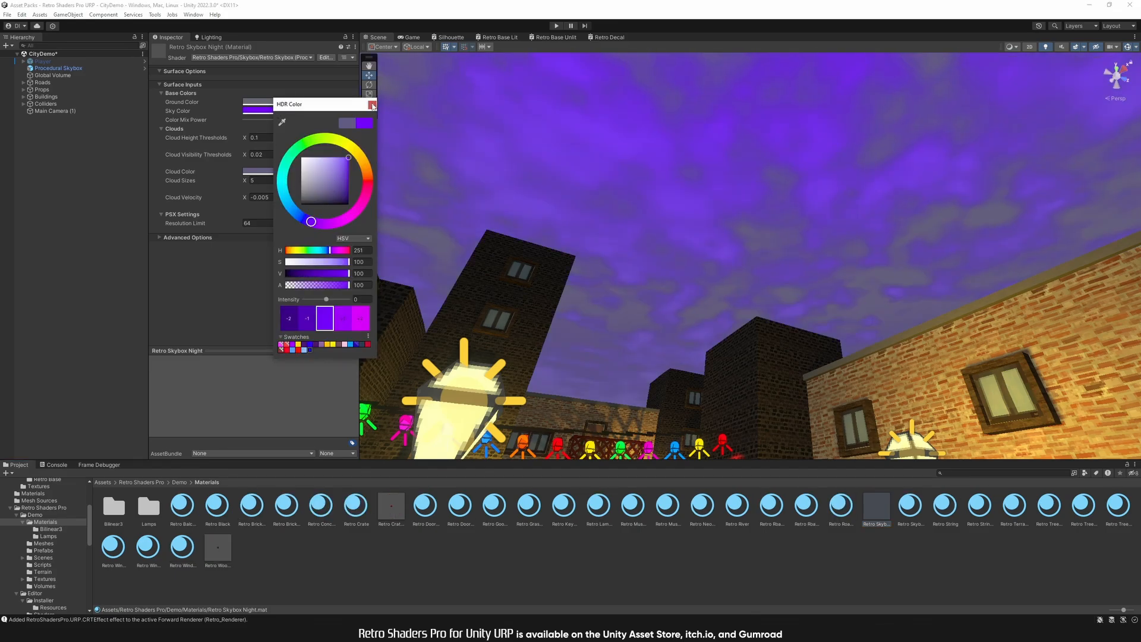
left_click(373, 104)
left_click(257, 101)
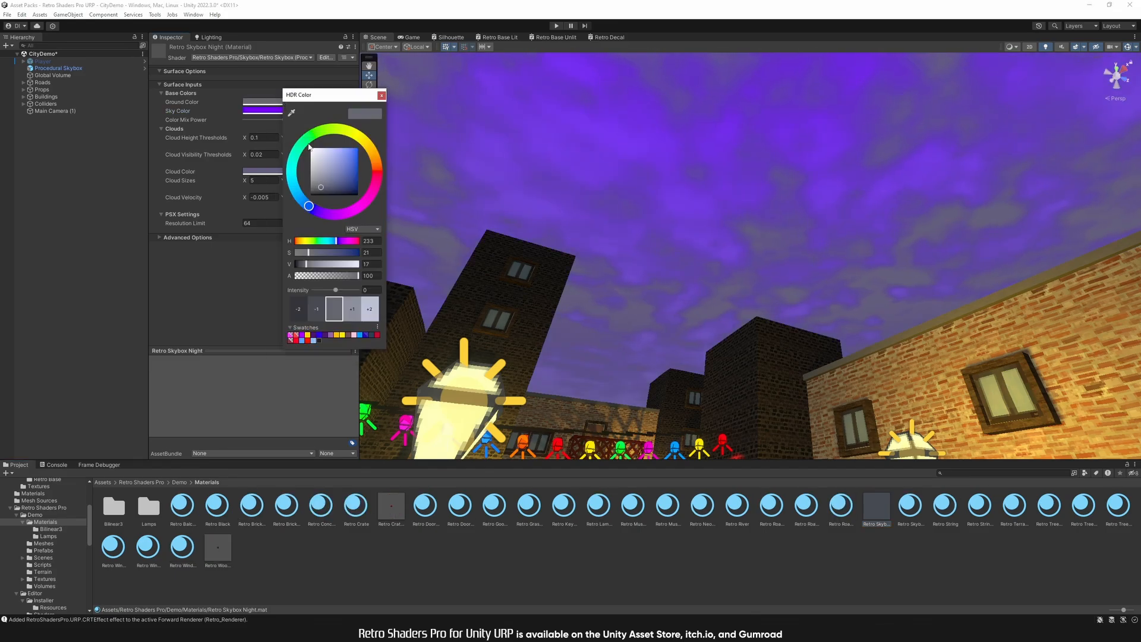
left_click_drag(328, 177, 398, 120)
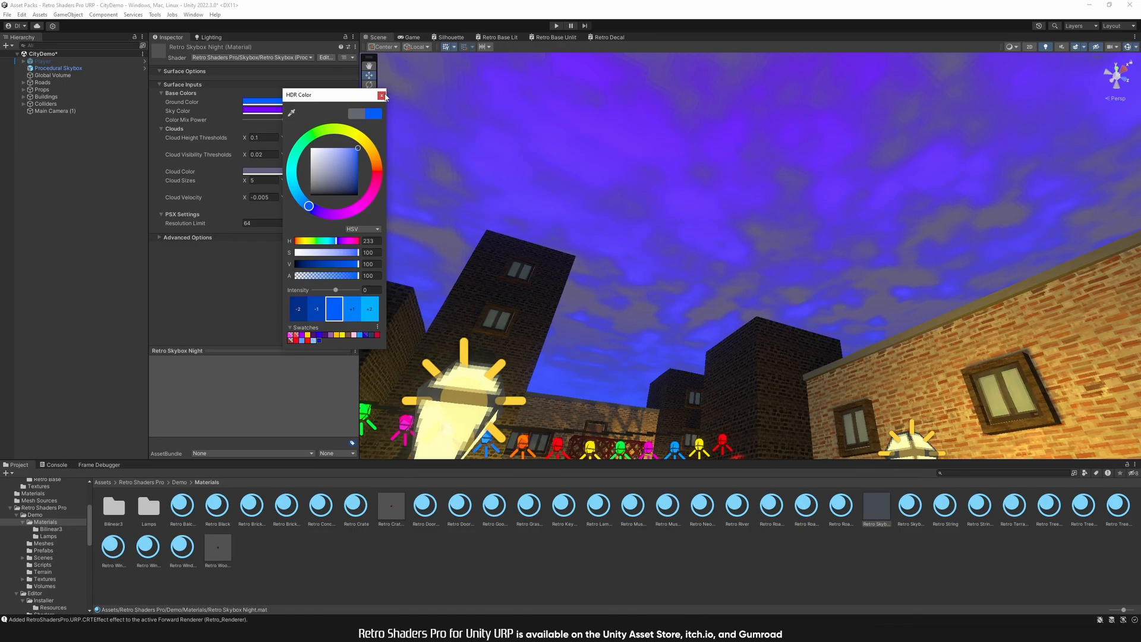
left_click(381, 95)
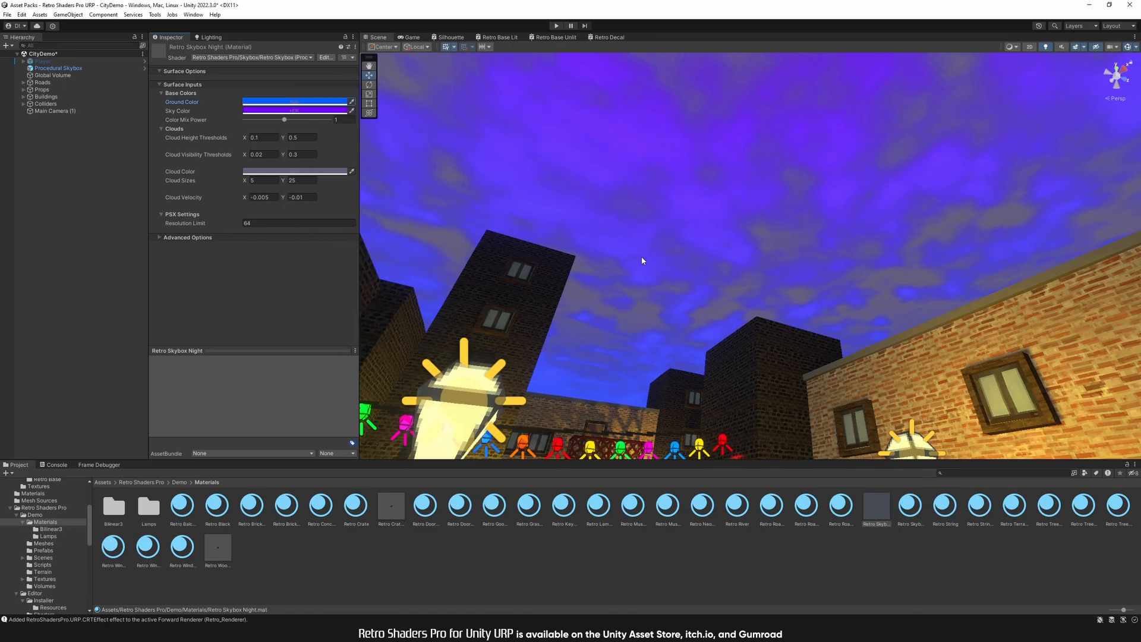
right_click_drag(799, 293, 858, 270)
right_click_drag(733, 259, 708, 194)
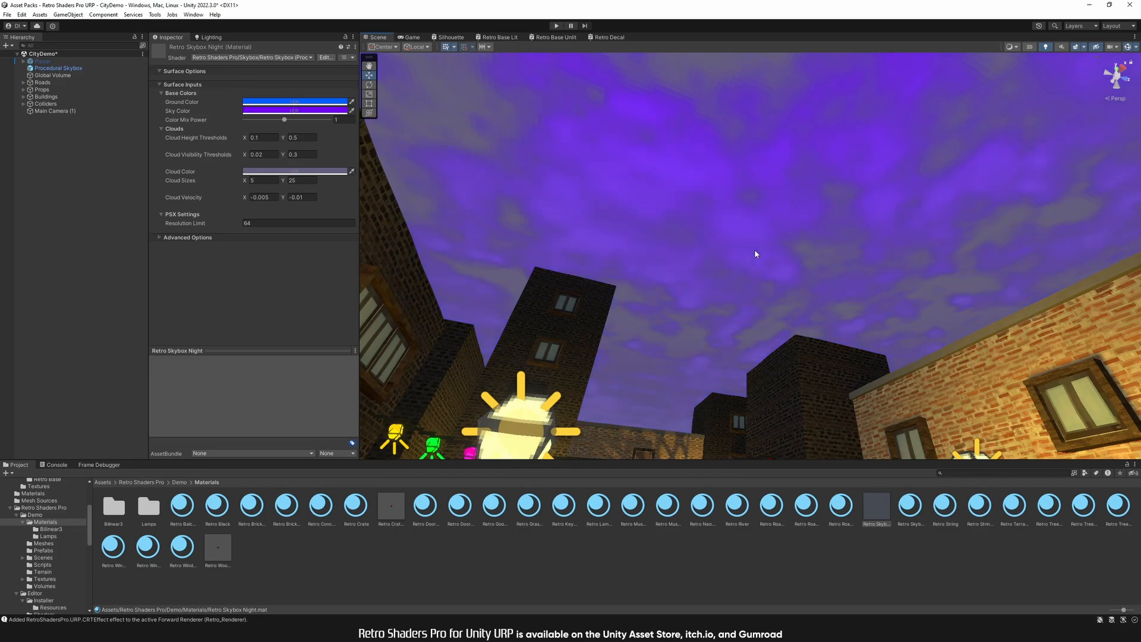
key("ctrl+z")
key("ctrl+z")
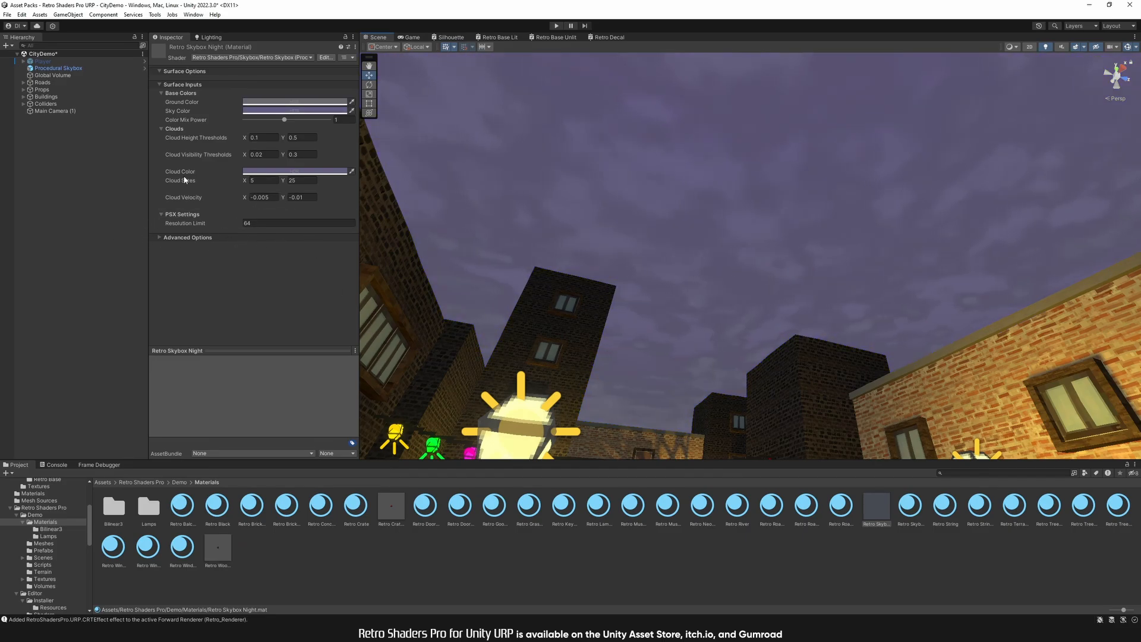
Step: Browse the Retro Shaders Pro shader choices and their Skybox group for the material, leaving the procedural skybox shader assigned
right_click_drag(776, 356, 820, 244)
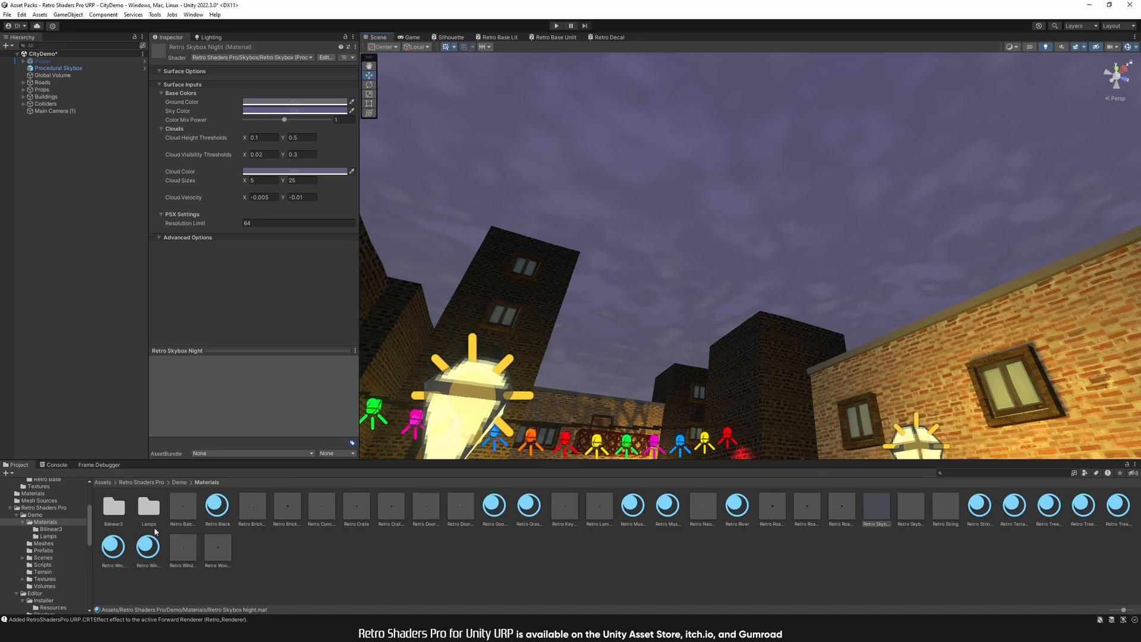
left_click(251, 58)
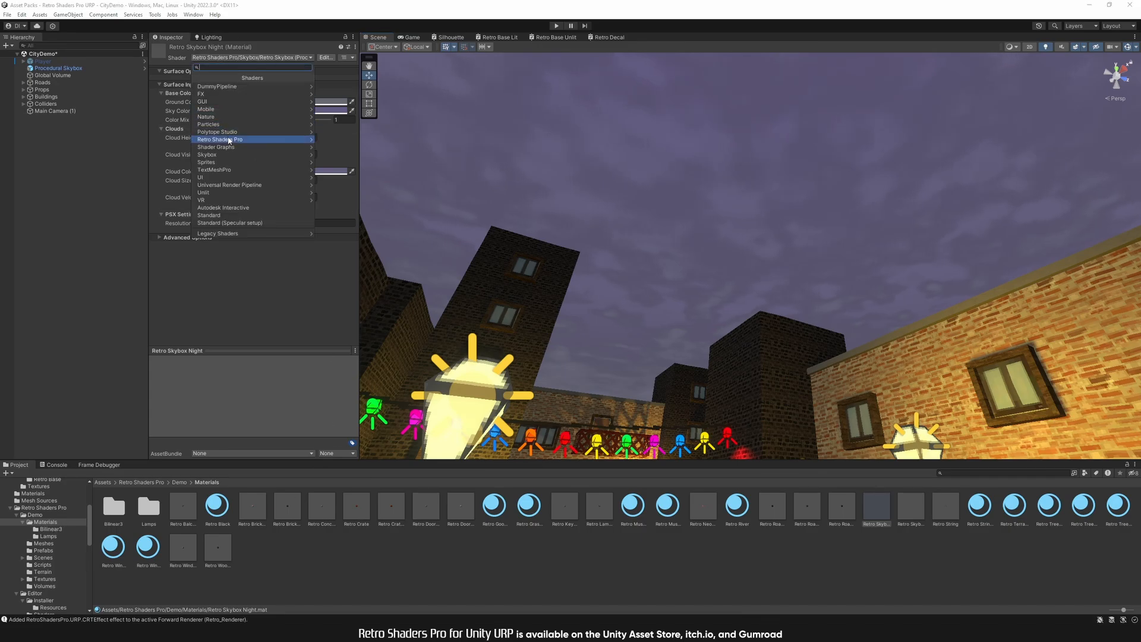
left_click(228, 140)
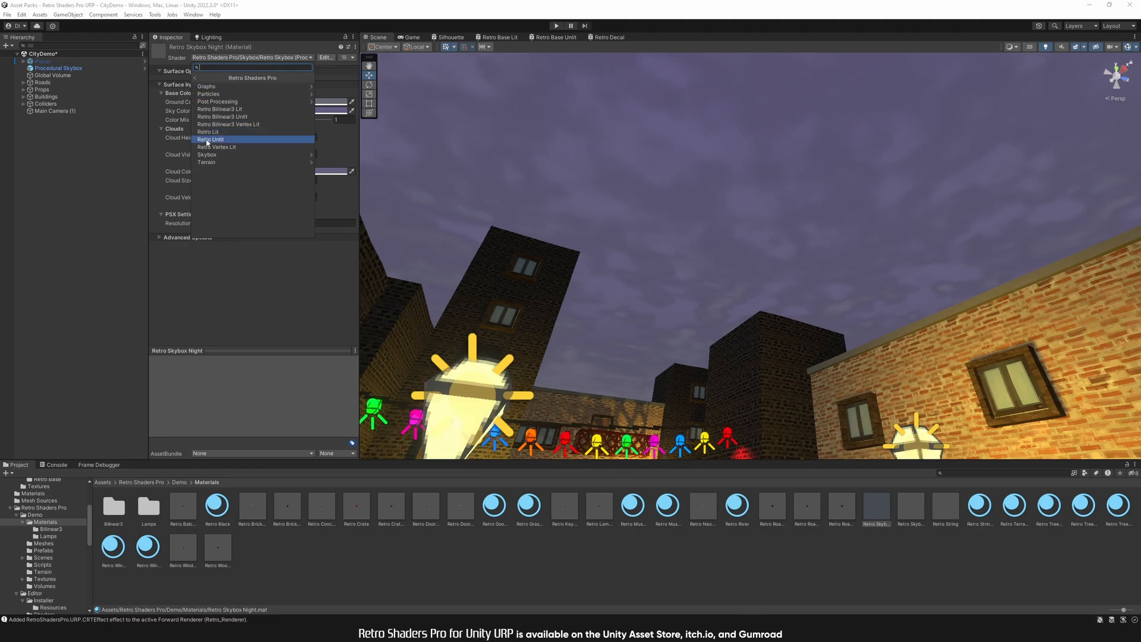
left_click(225, 155)
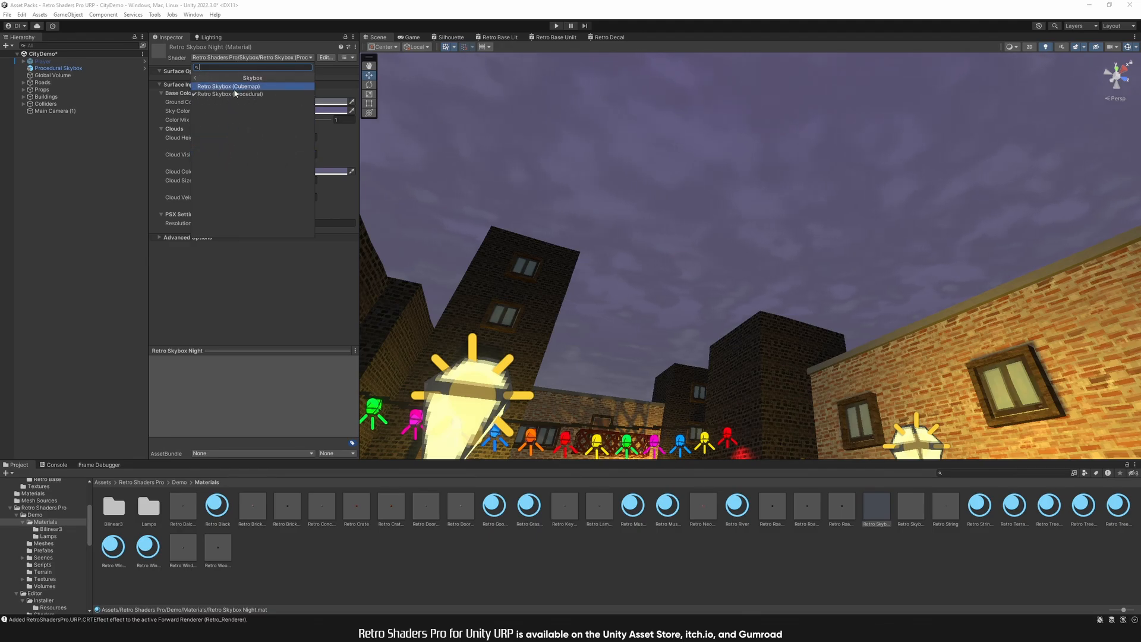
left_click(246, 298)
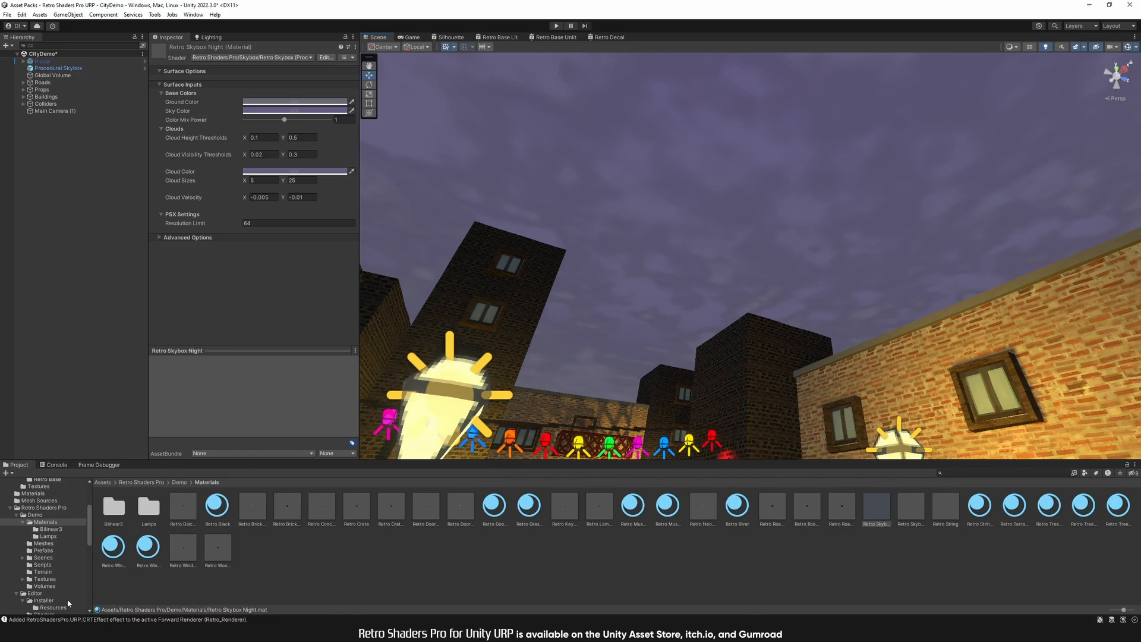
Step: Open the Retro Base folder under the Retro Shaders Pro Shaders folder and inspect the retro-graphs package
scroll(42, 584, "down", 3)
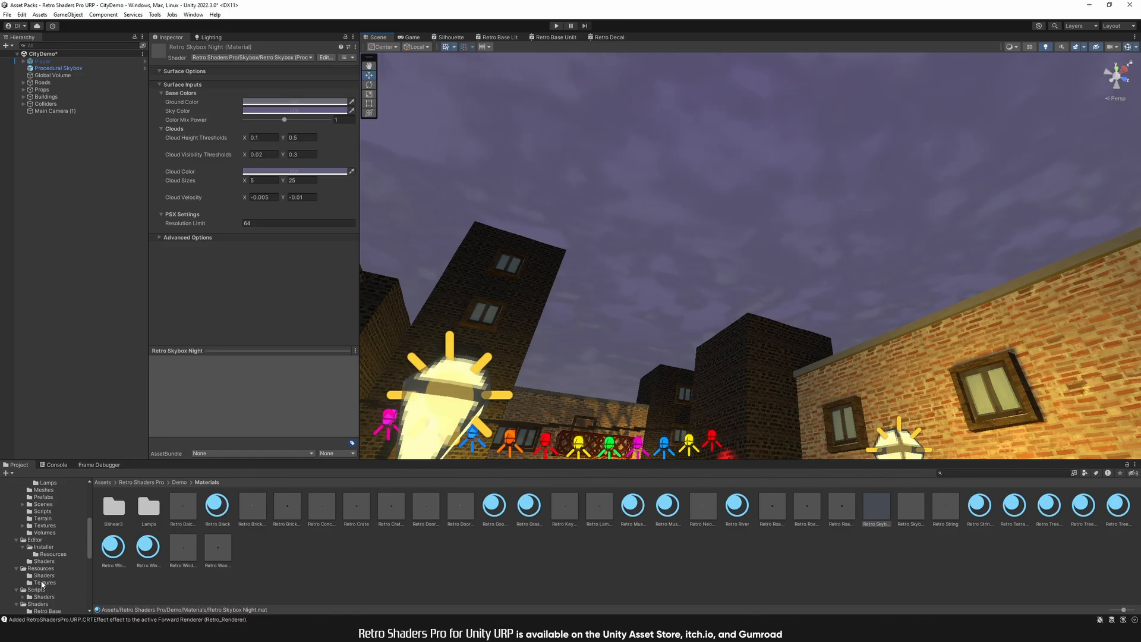
scroll(43, 585, "down", 2)
left_click(42, 577)
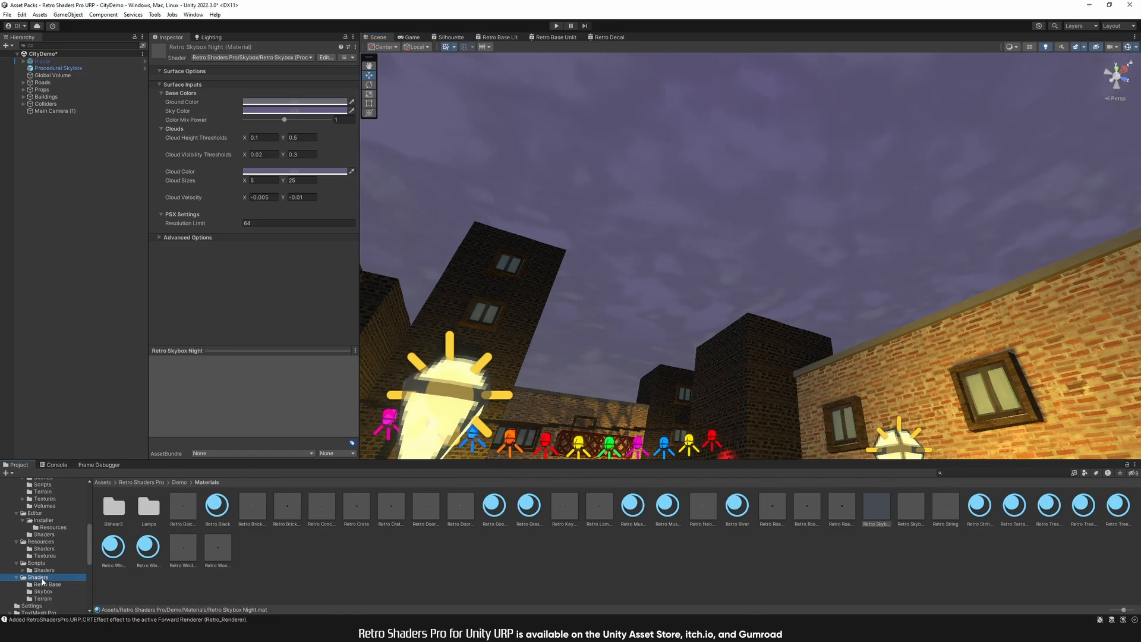
left_click(44, 584)
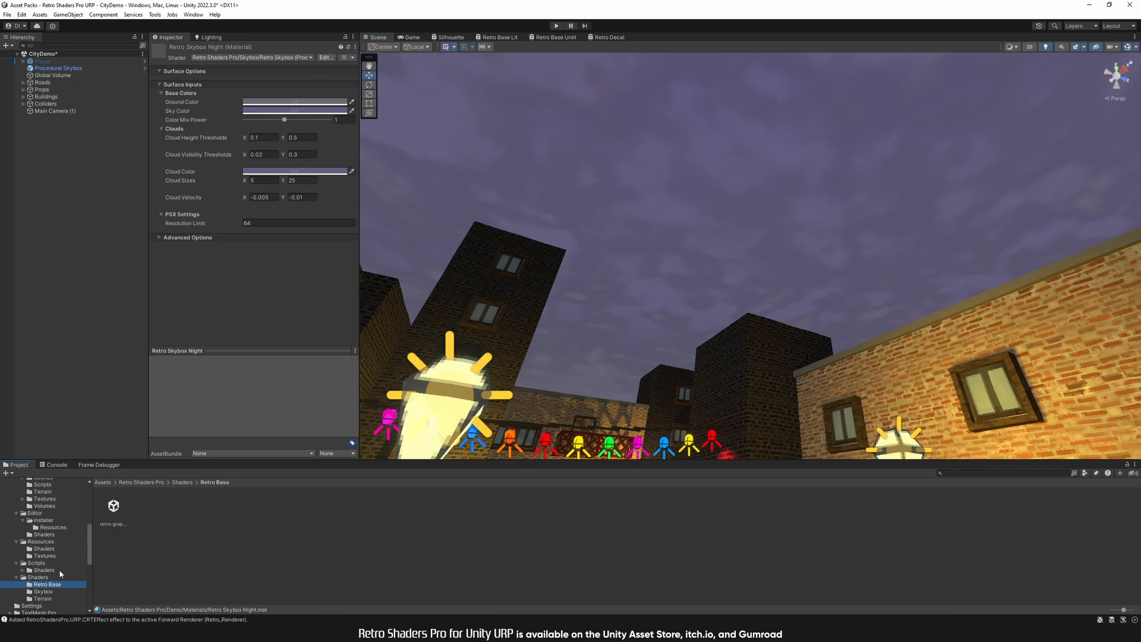
left_click(113, 508)
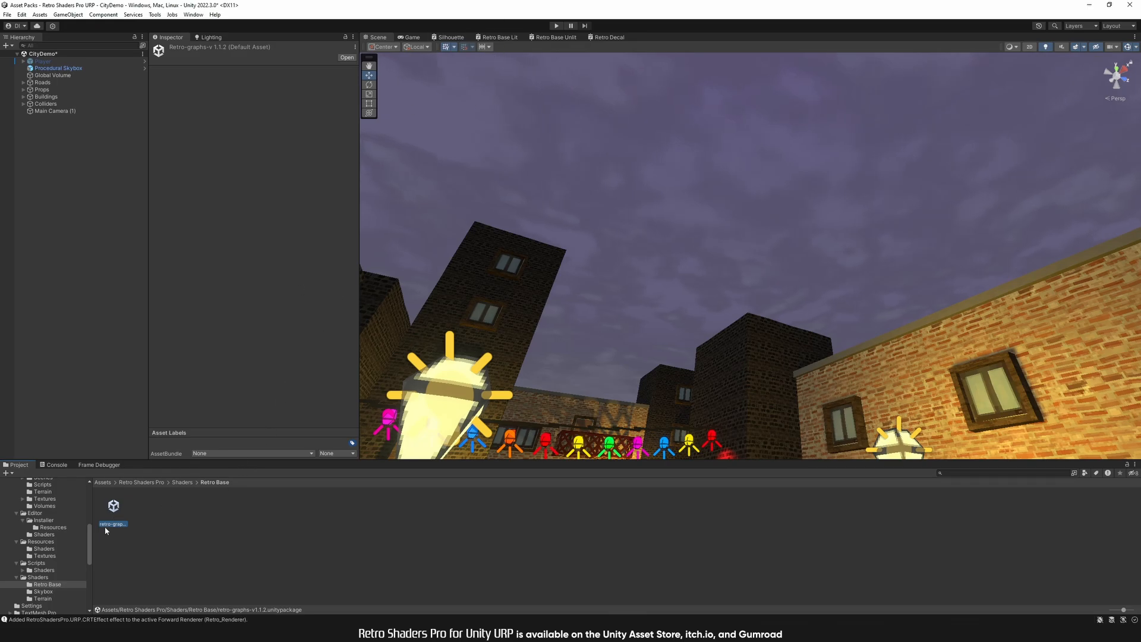
left_click(172, 538)
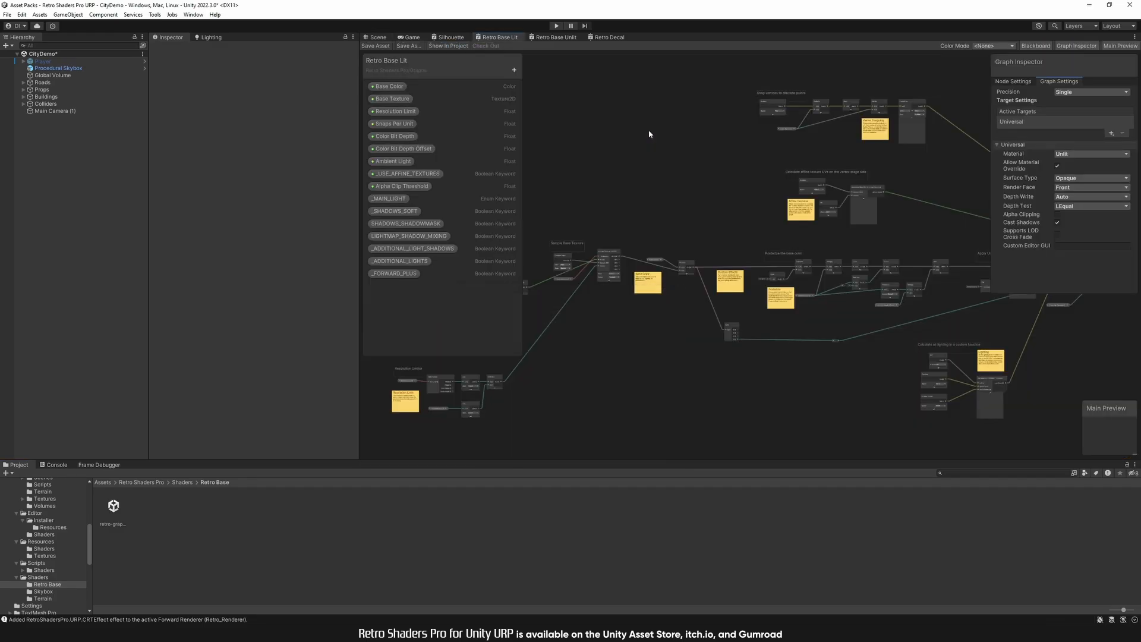
Step: Examine the Retro Base Lit shader graph's node groups, including vertex snapping, affine texture coordinates and base color posterization
middle_click_drag(716, 156, 643, 181)
middle_click_drag(811, 96, 716, 130)
scroll(701, 140, "up", 1)
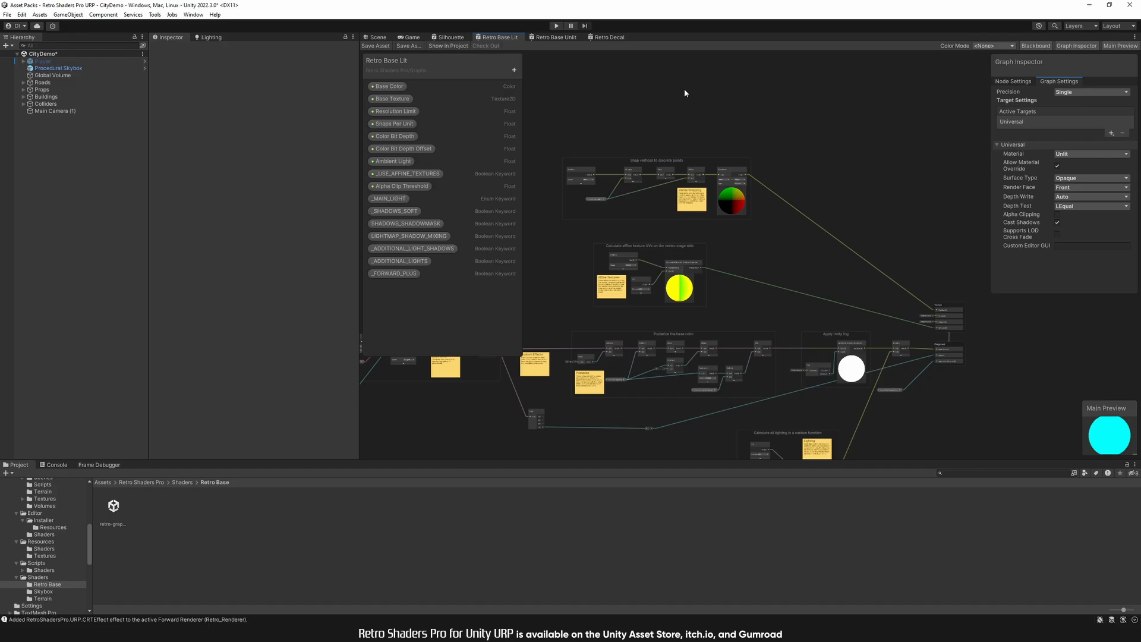
Step: Check the Shader Graph section of the editor Preferences, including its Shader Variant Limit, and close the window
left_click(22, 14)
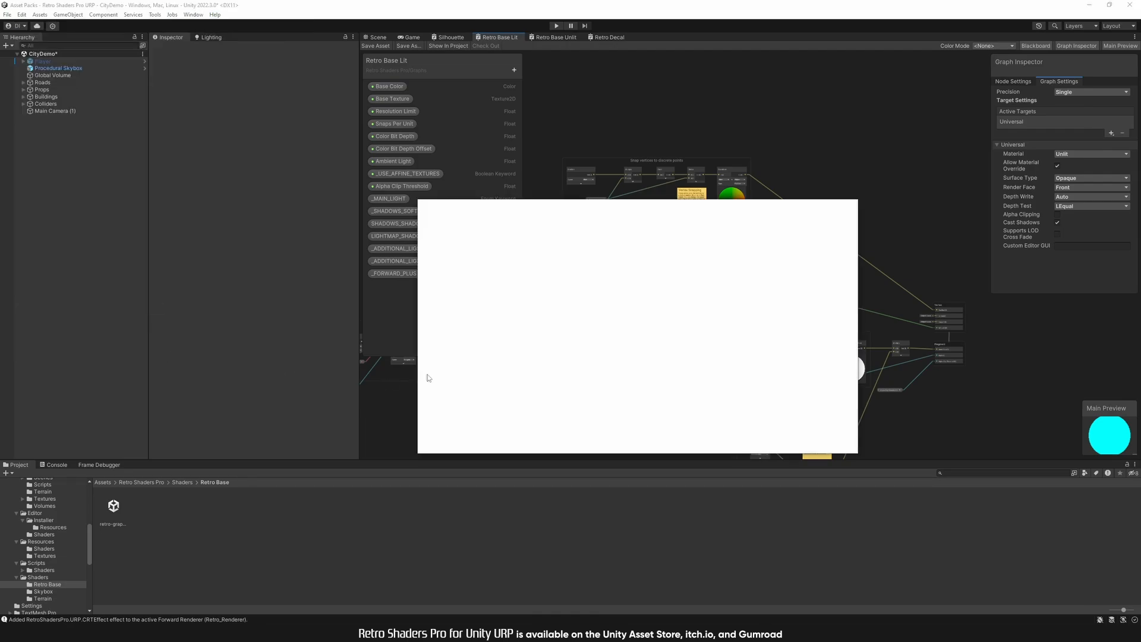
left_click(451, 351)
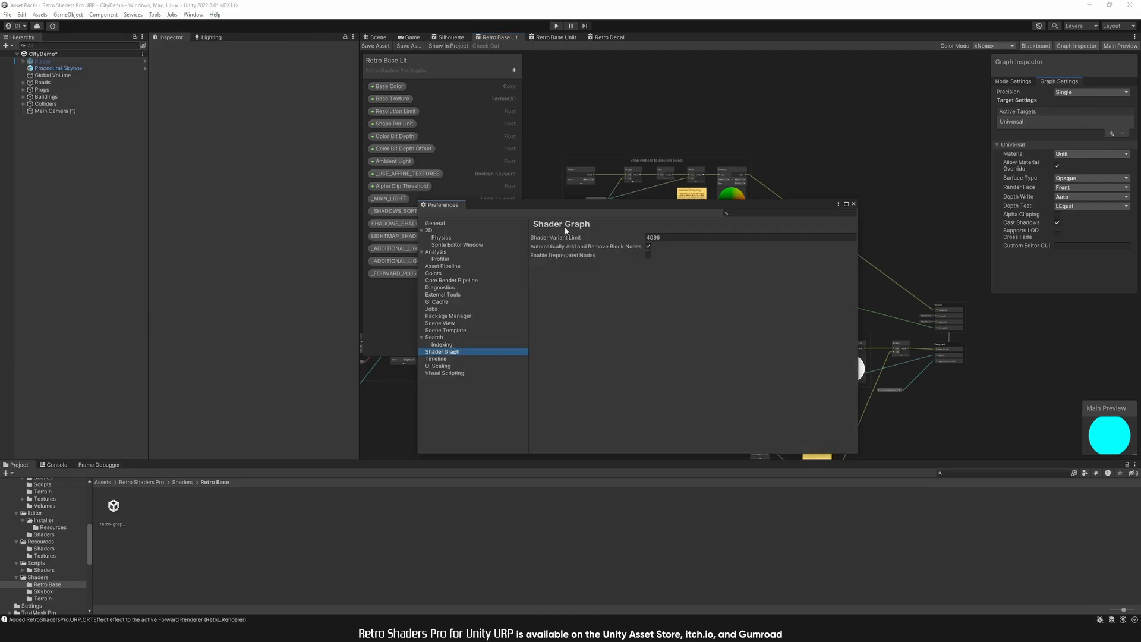
left_click(853, 204)
Step: Check the ShaderGraph section of the Project Settings, including its custom interpolator channel settings, and close the window
left_click(22, 15)
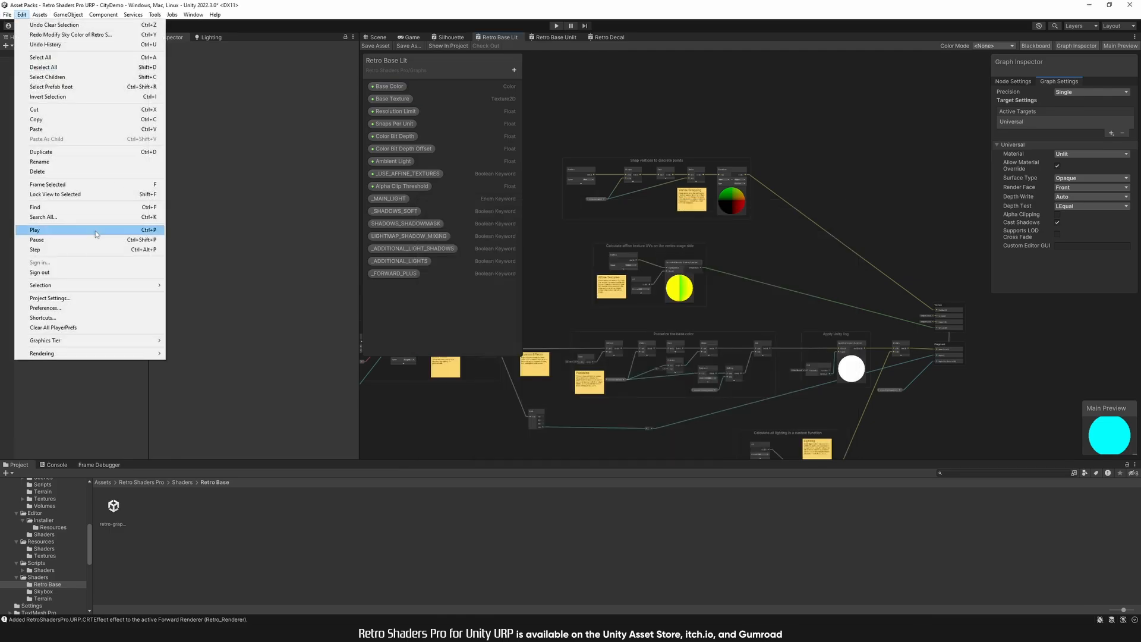
left_click(50, 297)
left_click(514, 238)
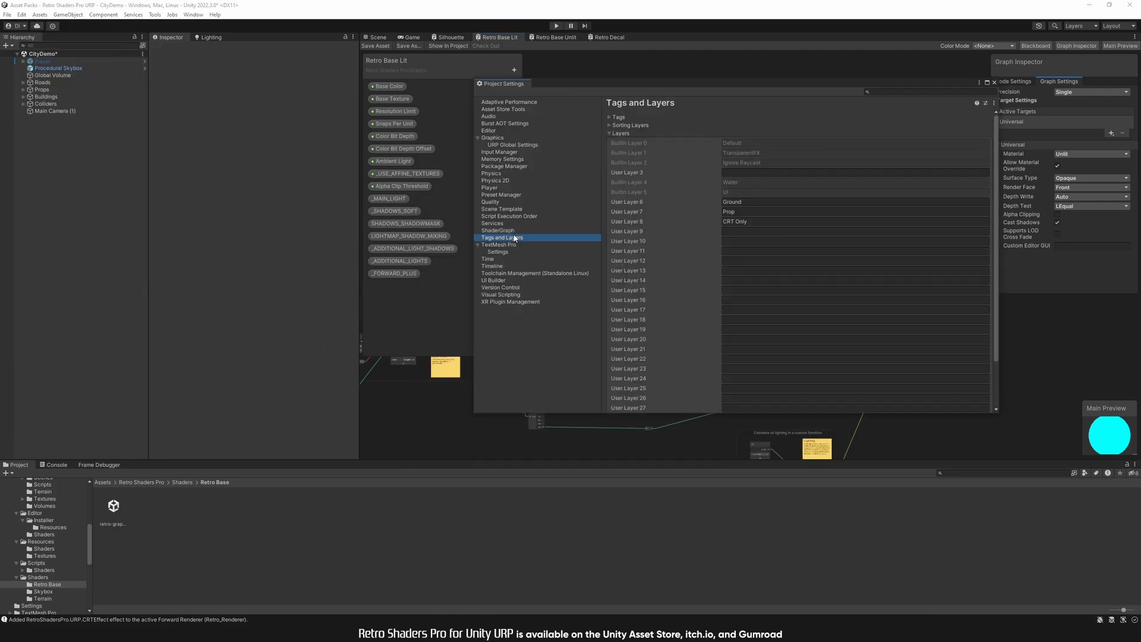
left_click(498, 232)
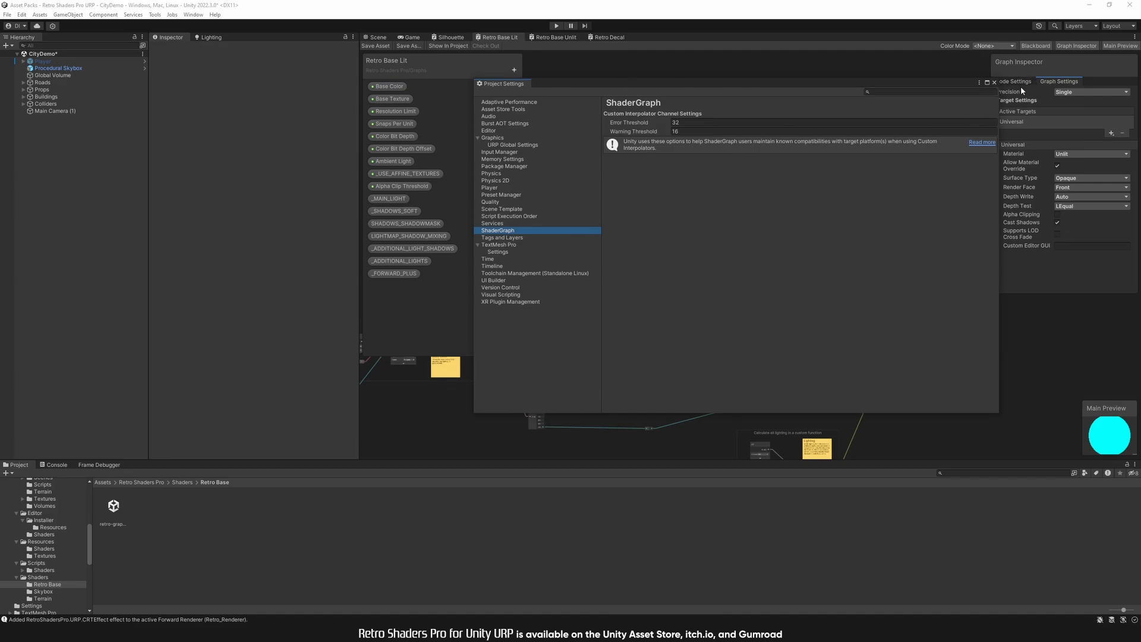
left_click(994, 83)
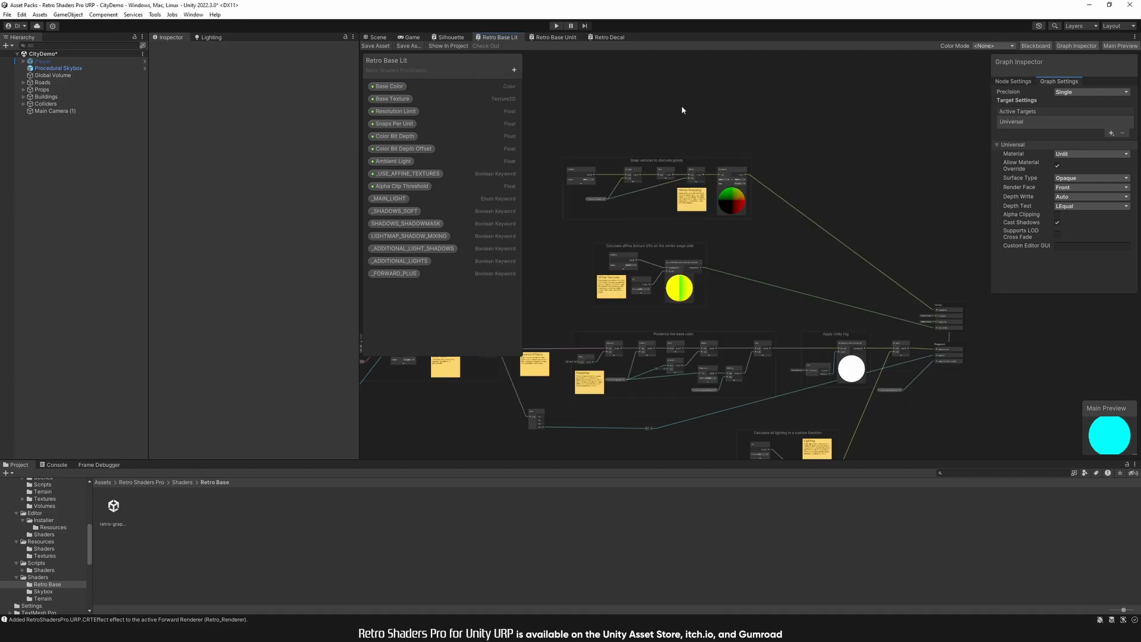